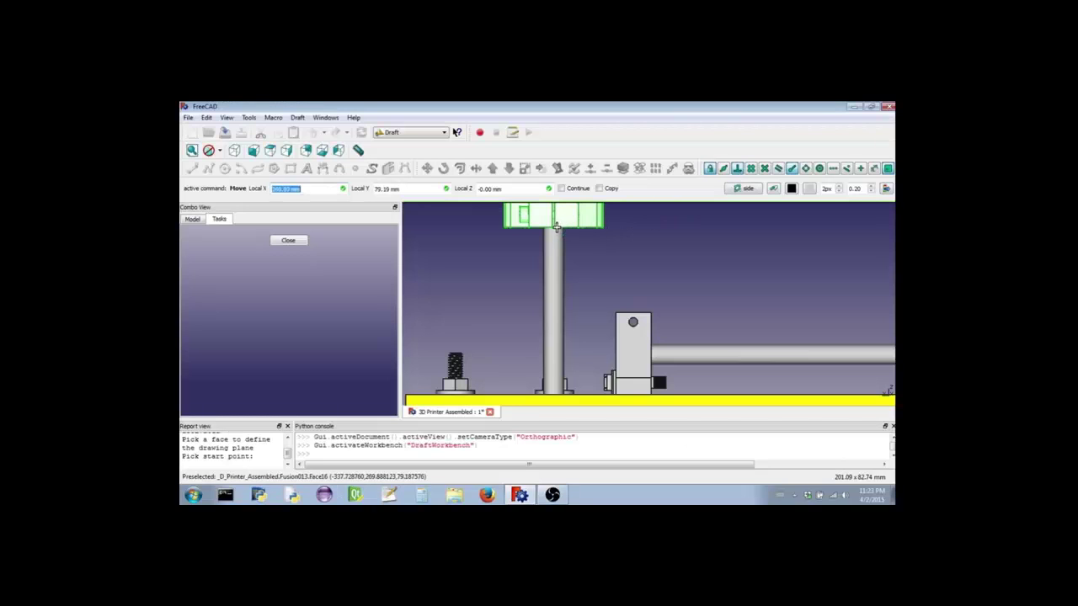
- Move the rod support part from the top of the vertical rod down to its base
{"action": "left_click", "coordinate": [555, 227]}
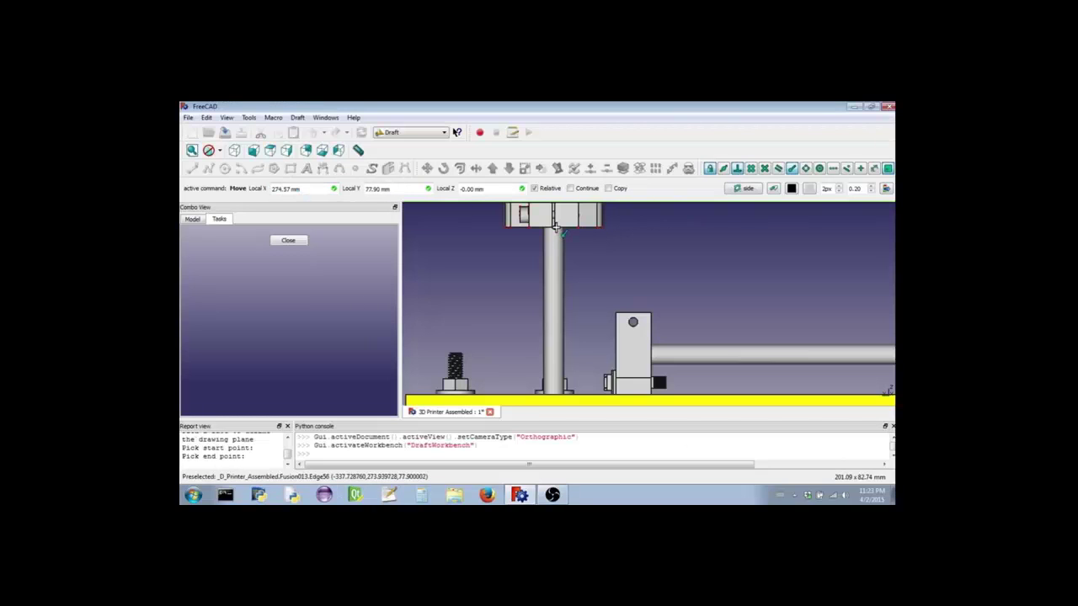
{"action": "left_click", "coordinate": [555, 394]}
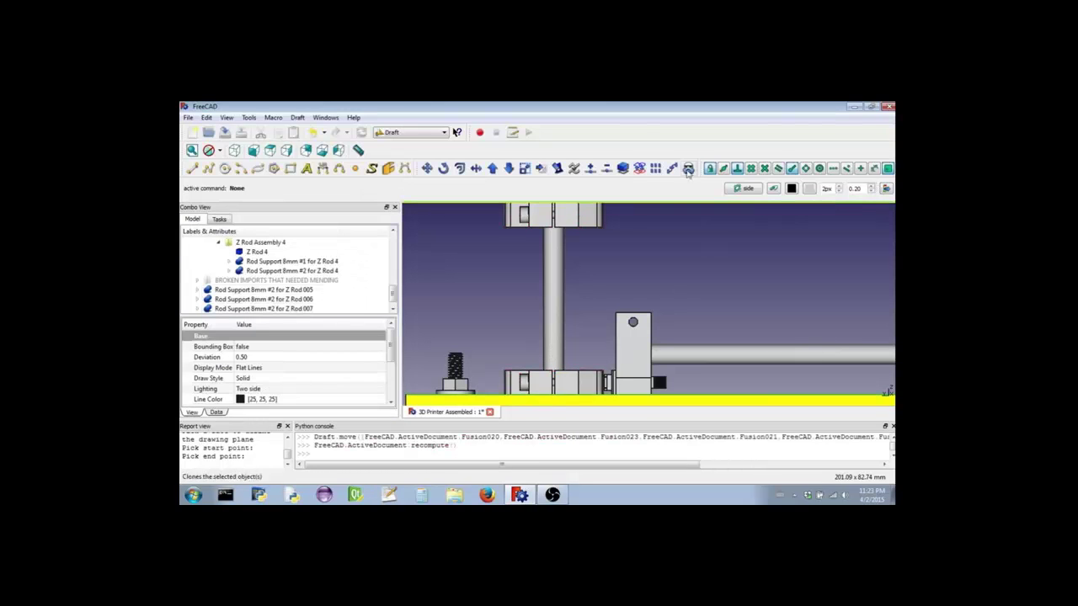
{"action": "scroll", "coordinate": [643, 247], "scroll_direction": "down", "scroll_amount": 3}
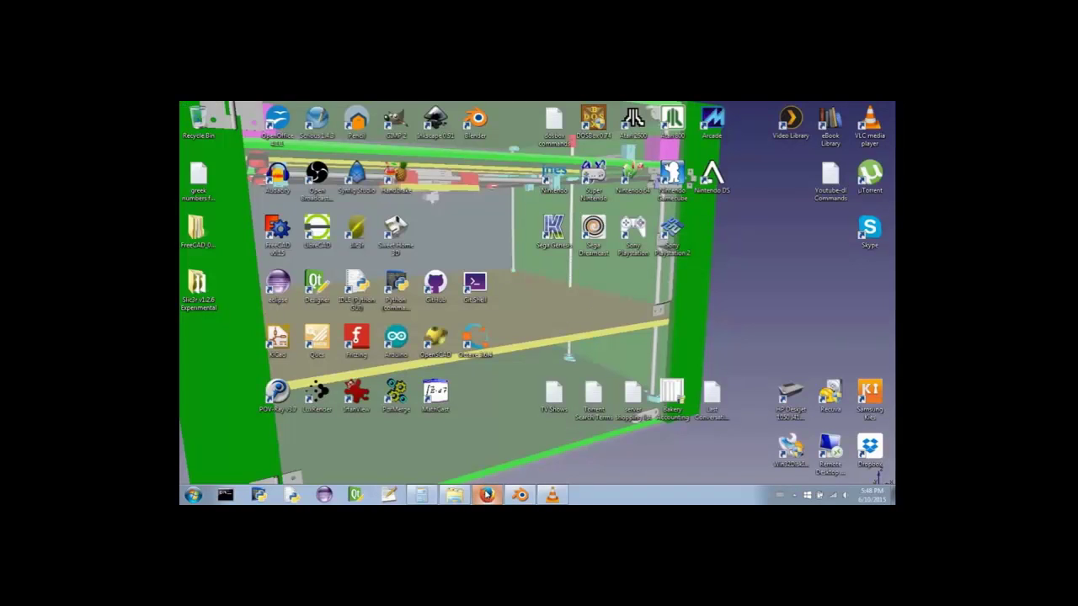
- Go to freecadweb.org in Firefox and scroll to the What is FreeCAD? text and Download box
{"action": "left_click", "coordinate": [487, 493]}
{"action": "left_click", "coordinate": [529, 139]}
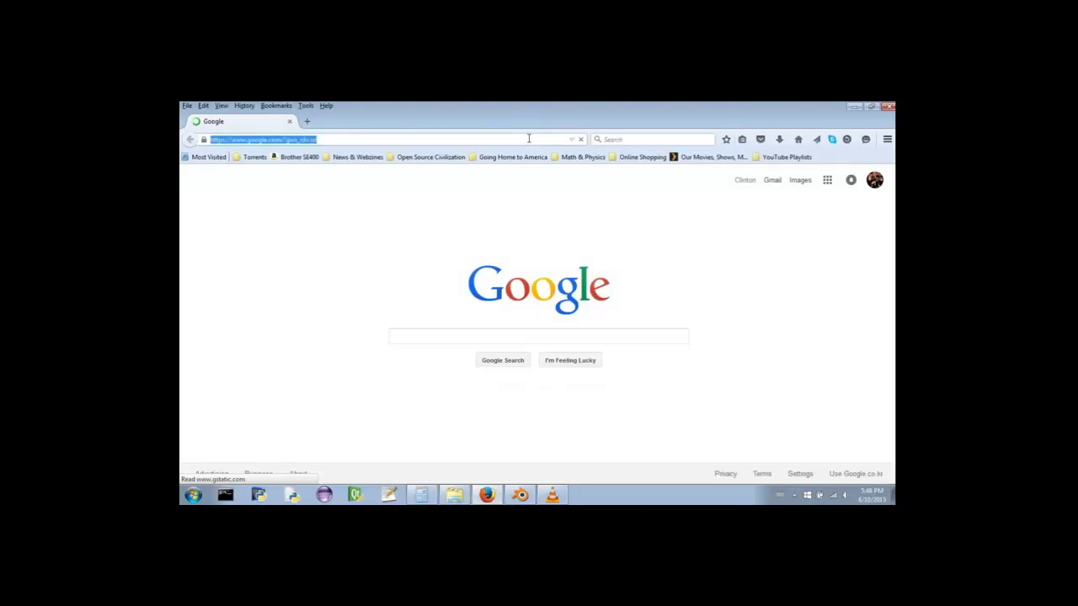
{"action": "type", "text": "fre"}
{"action": "key", "text": "Return"}
{"action": "scroll", "coordinate": [841, 337], "scroll_direction": "down", "scroll_amount": 5}
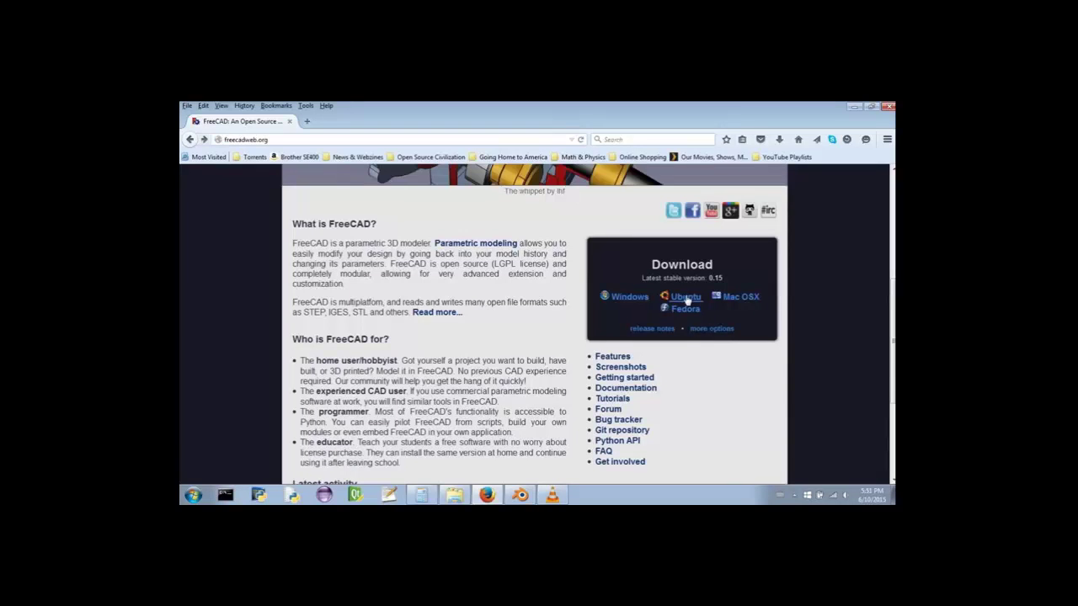
- Follow the Ubuntu download to Launchpad's PPA help and its 'Installing software from a PPA' guide
{"action": "left_click", "coordinate": [685, 299]}
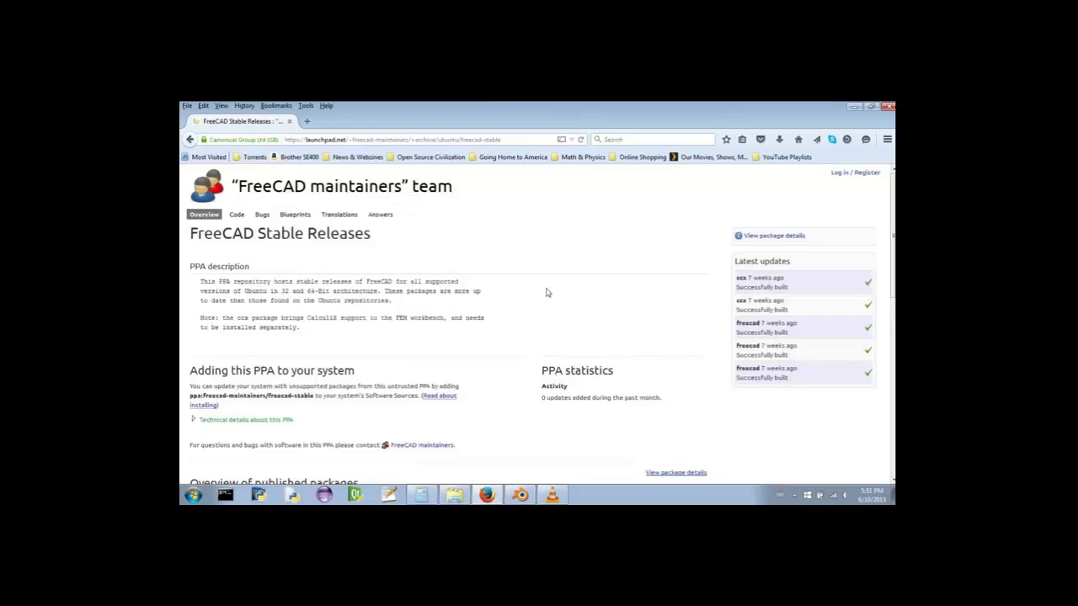
{"action": "scroll", "coordinate": [548, 294], "scroll_direction": "down", "scroll_amount": 3}
{"action": "left_click", "coordinate": [447, 280]}
{"action": "left_click_drag", "start_coordinate": [681, 276], "coordinate": [682, 404]}
{"action": "left_click", "coordinate": [494, 399]}
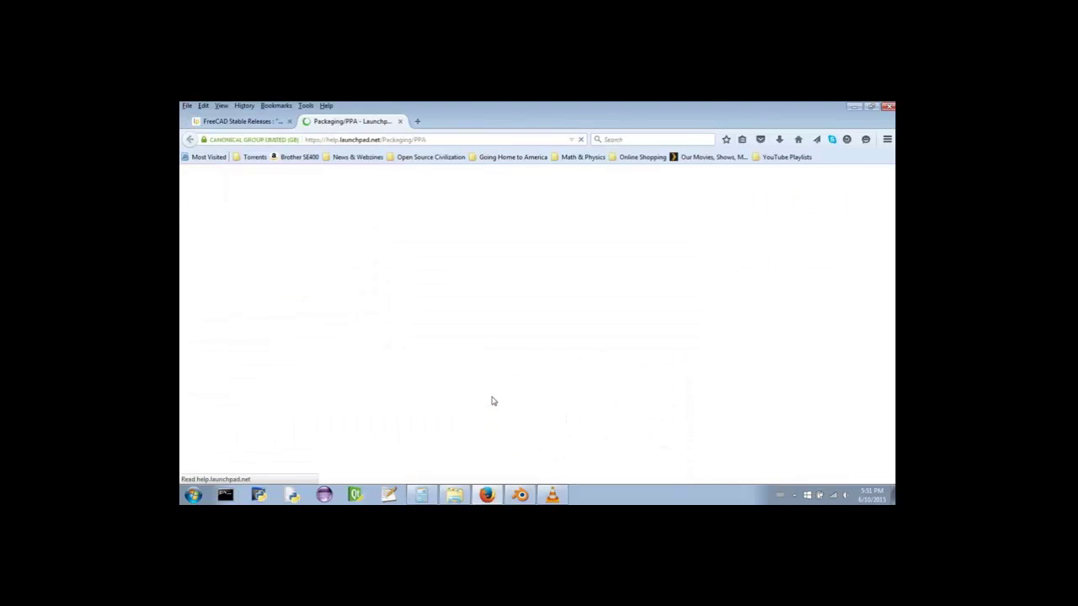
{"action": "scroll", "coordinate": [817, 339], "scroll_direction": "down", "scroll_amount": 10}
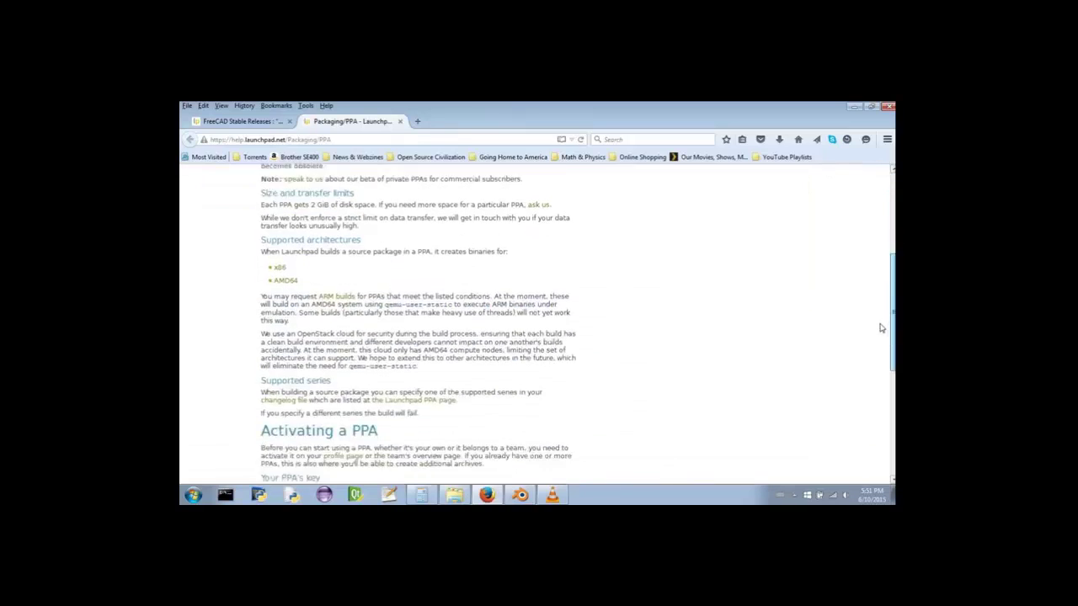
{"action": "left_click", "coordinate": [775, 413]}
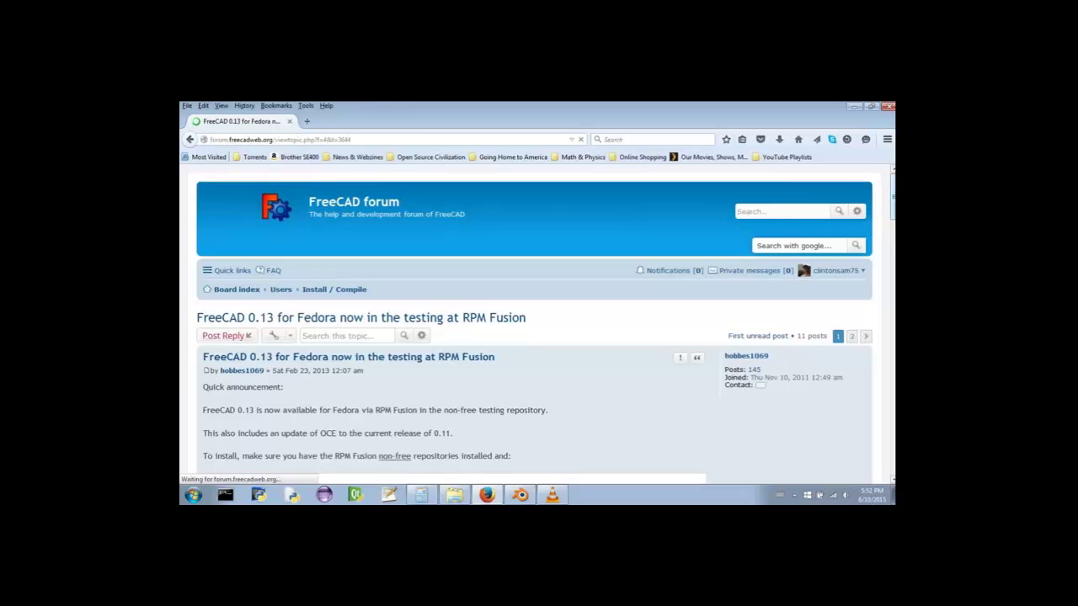
- Read down the Fedora RPM Fusion forum topic and go to its second page of replies
{"action": "scroll", "coordinate": [893, 207], "scroll_direction": "down", "scroll_amount": 1}
{"action": "left_click_drag", "start_coordinate": [893, 207], "coordinate": [887, 459]}
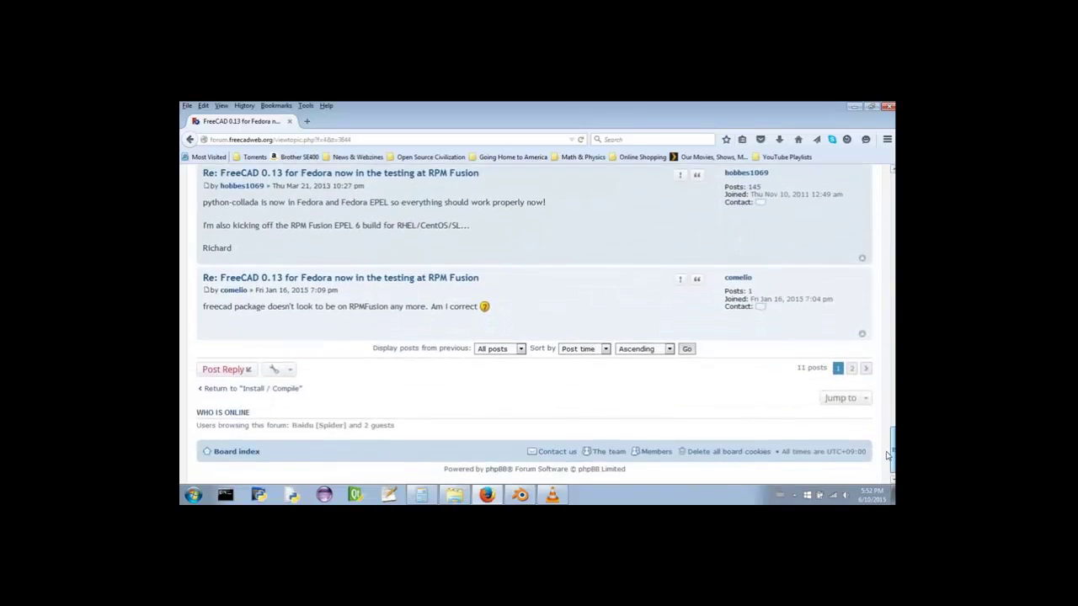
{"action": "left_click", "coordinate": [866, 371]}
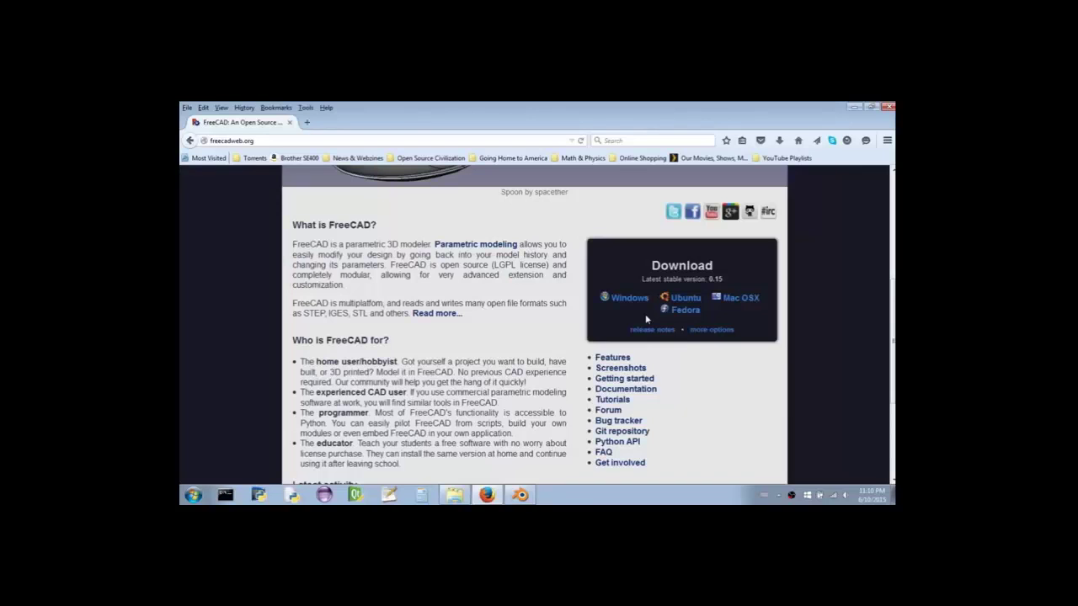
- Open the Windows download on SourceForge and scroll through the FreeCAD version folders
{"action": "left_click", "coordinate": [636, 299]}
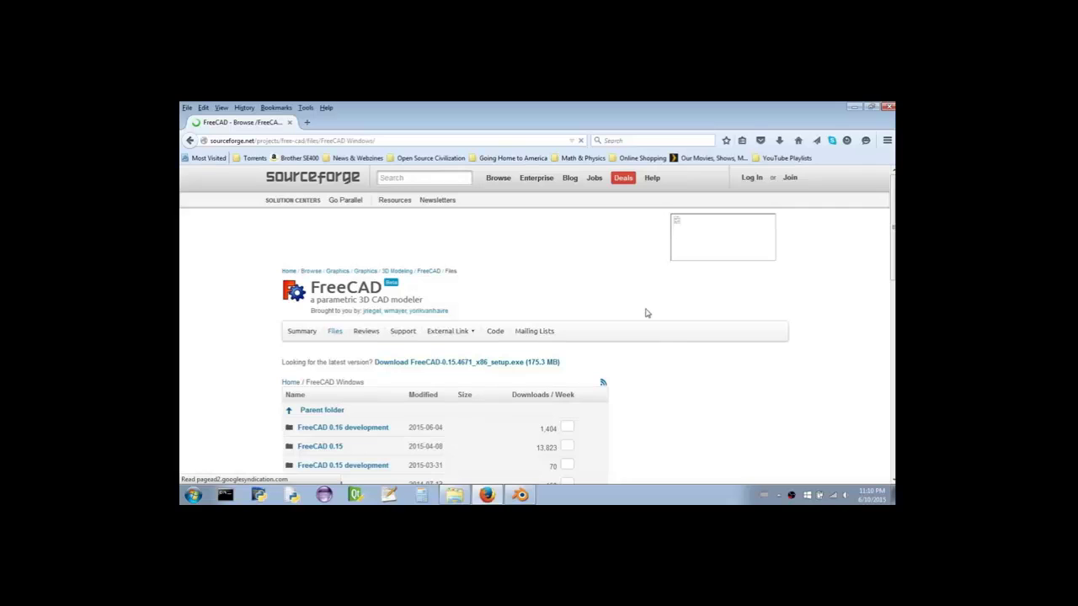
{"action": "scroll", "coordinate": [646, 314], "scroll_direction": "down", "scroll_amount": 4}
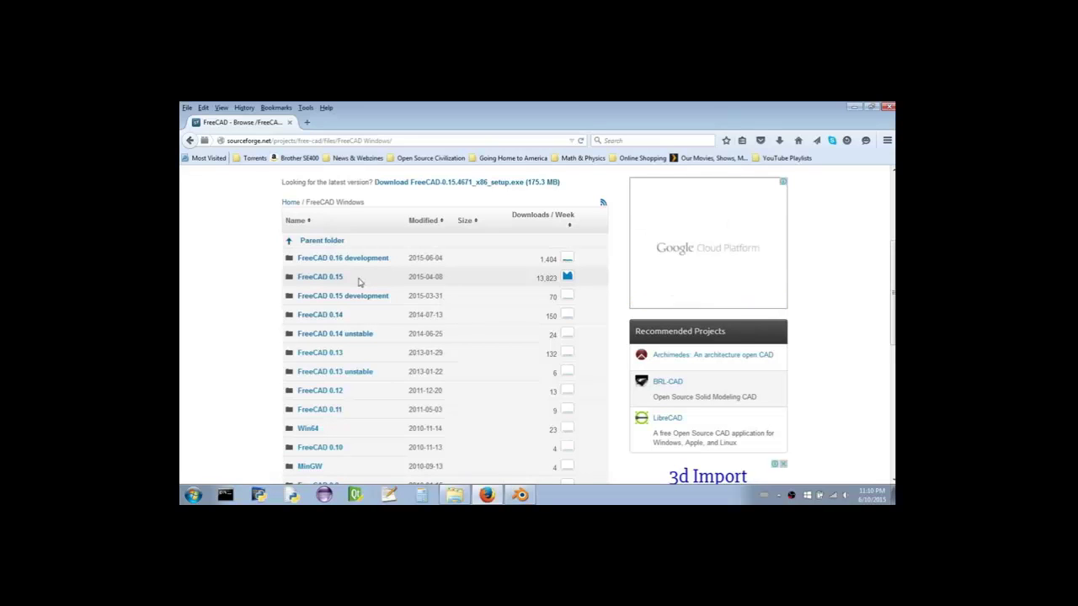
- Open the FreeCAD 0.15 folder listing its x86 and x64 setup files
{"action": "left_click", "coordinate": [320, 277]}
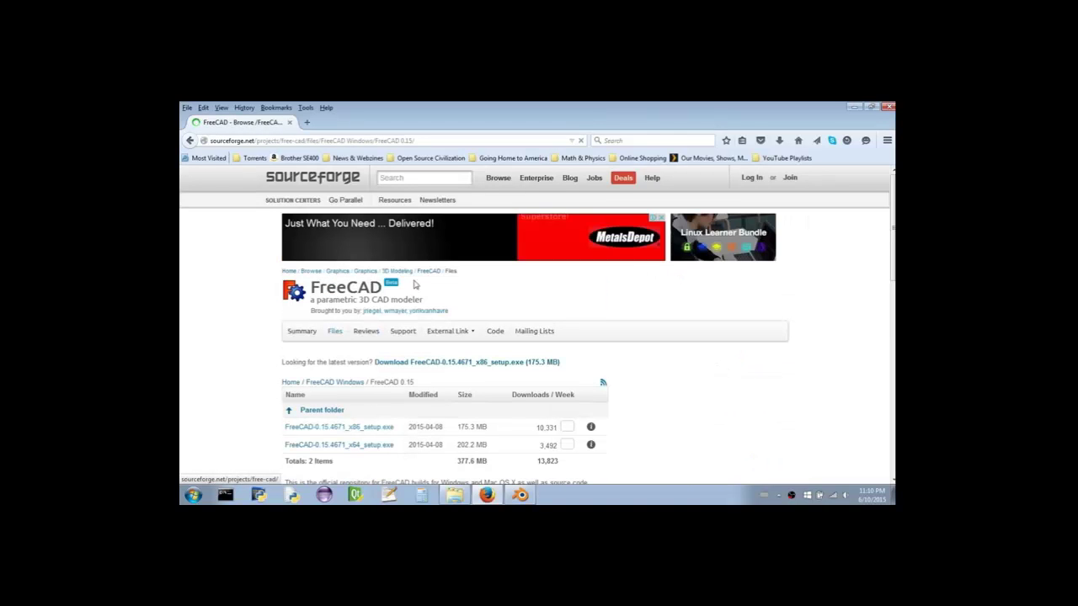
{"action": "scroll", "coordinate": [580, 314], "scroll_direction": "down", "scroll_amount": 3}
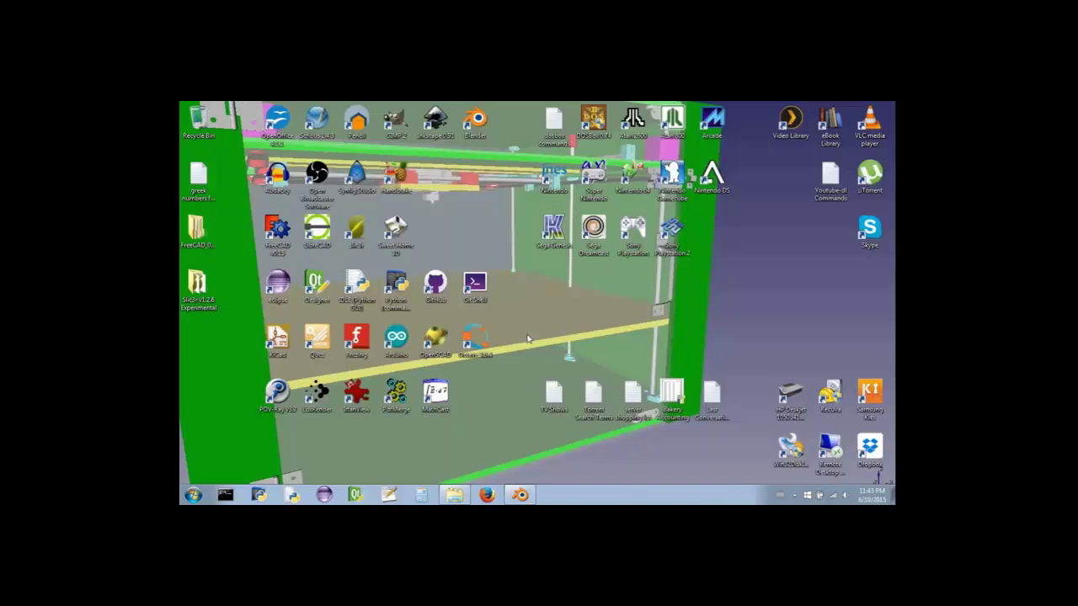
- Confirm the system type is 64-bit in Computer Properties, then start the x64 FreeCAD 0.15 setup download
{"action": "left_click", "coordinate": [193, 496]}
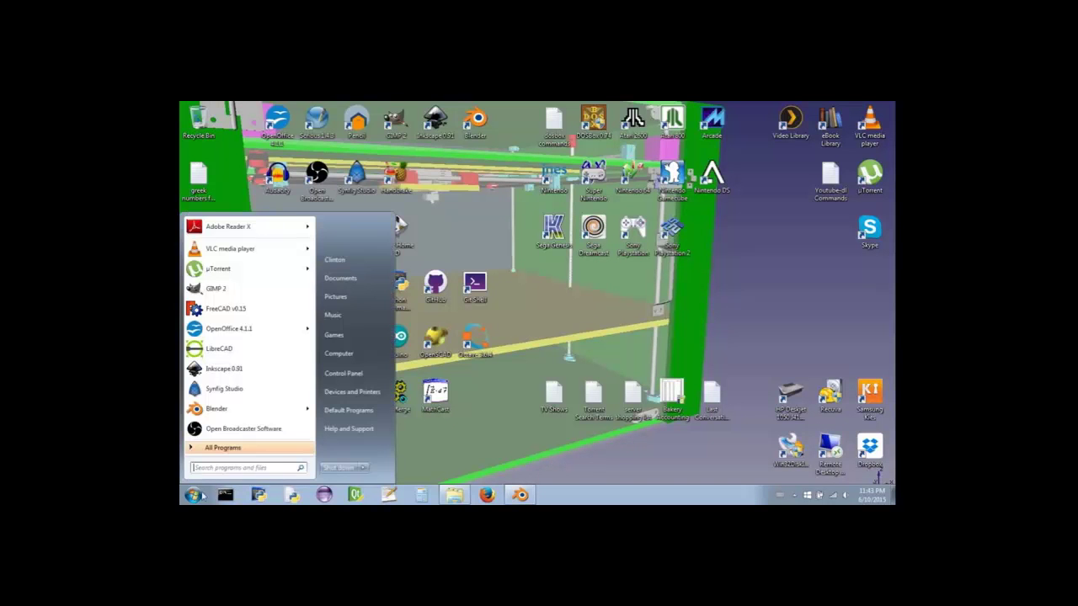
{"action": "right_click", "coordinate": [340, 354]}
{"action": "left_click", "coordinate": [371, 452]}
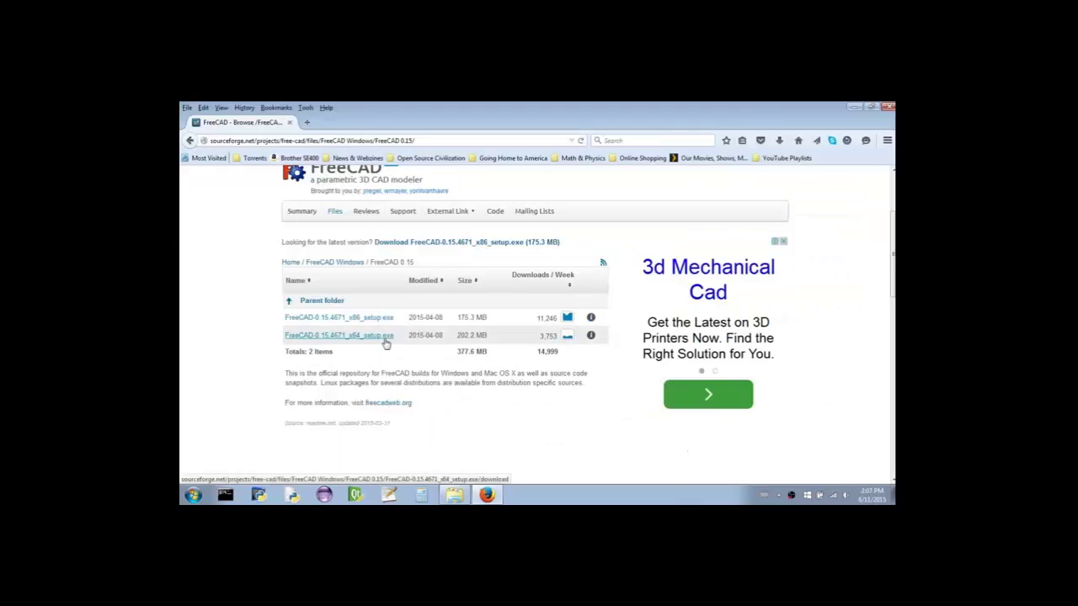
{"action": "left_click", "coordinate": [385, 341]}
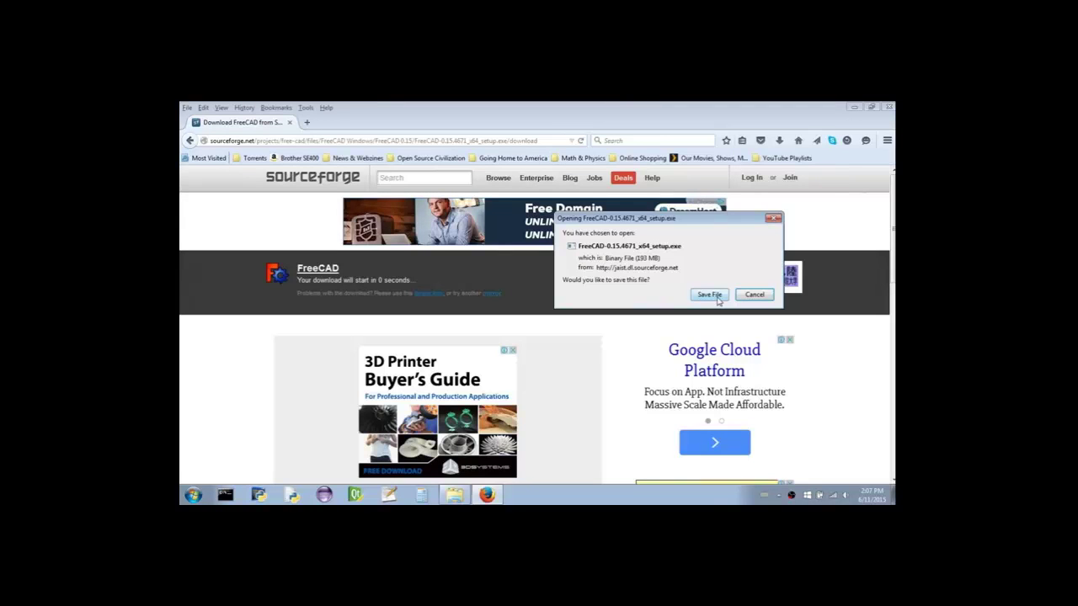
- Save FreeCAD-0.15.4671_x64_setup.exe from Firefox's download prompt
{"action": "left_click", "coordinate": [717, 298]}
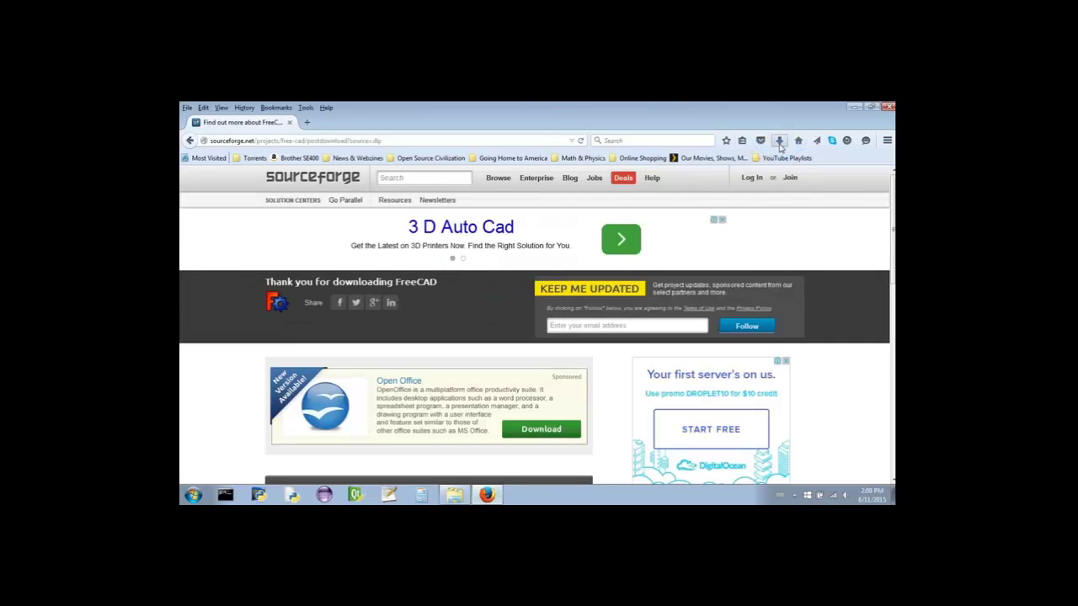
- Run the downloaded FreeCAD setup from its folder, then browse All Programs in the Start menu
{"action": "left_click", "coordinate": [779, 141]}
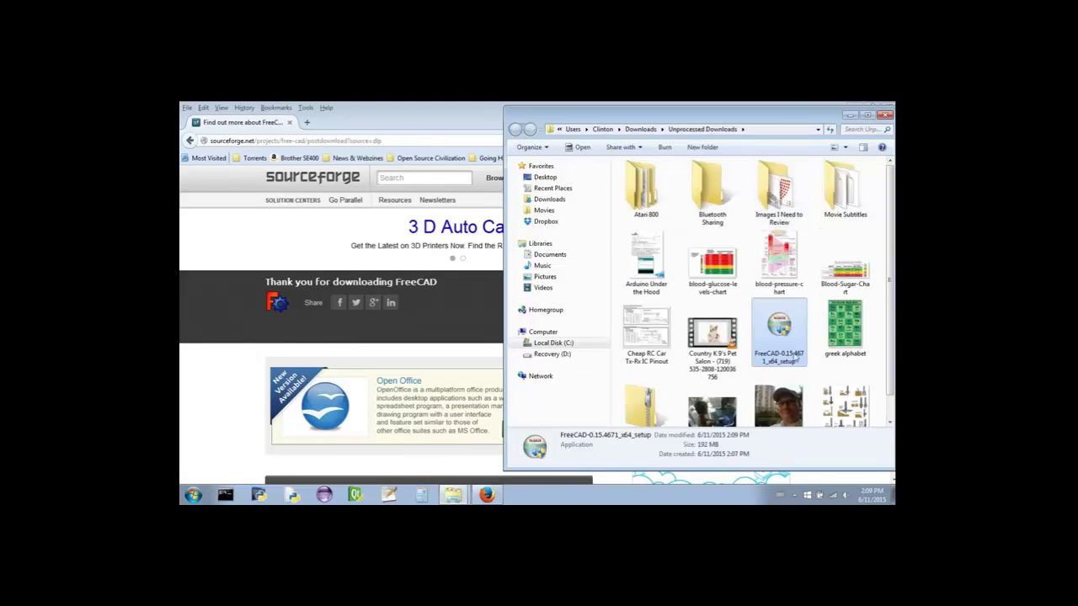
{"action": "double_click", "coordinate": [777, 329]}
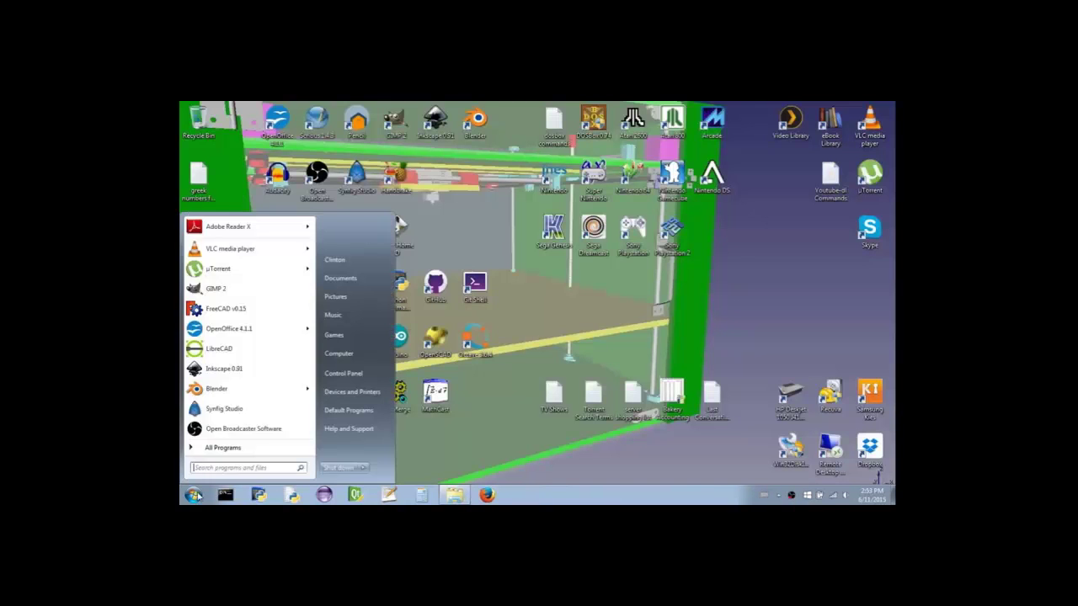
{"action": "left_click", "coordinate": [210, 447]}
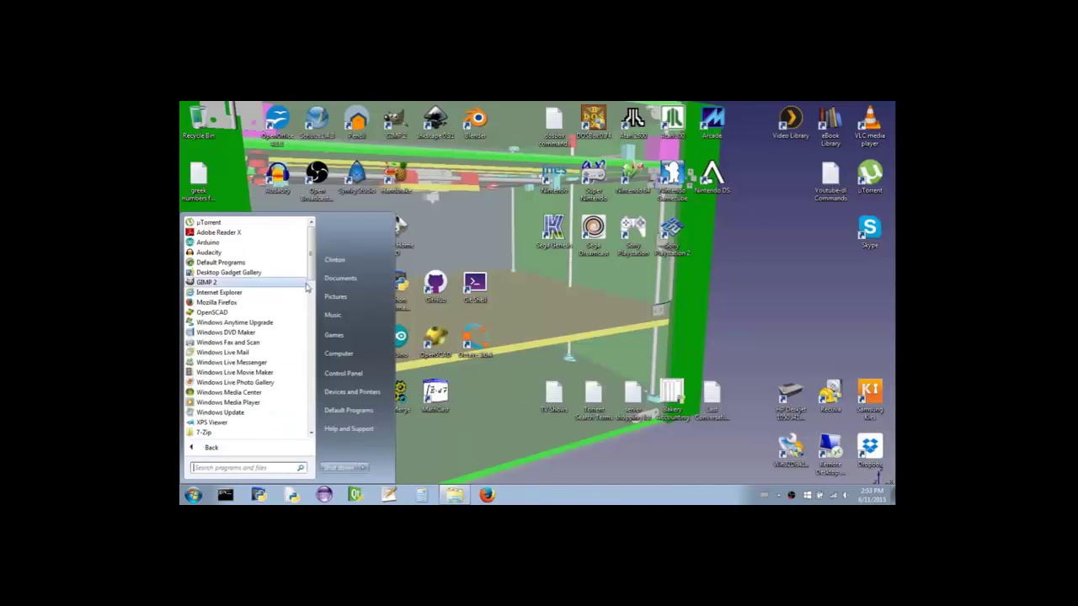
{"action": "scroll", "coordinate": [310, 275], "scroll_direction": "down", "scroll_amount": 7}
- Expand the FreeCAD 0.15 folder among the Start menu programs
{"action": "left_click", "coordinate": [215, 292]}
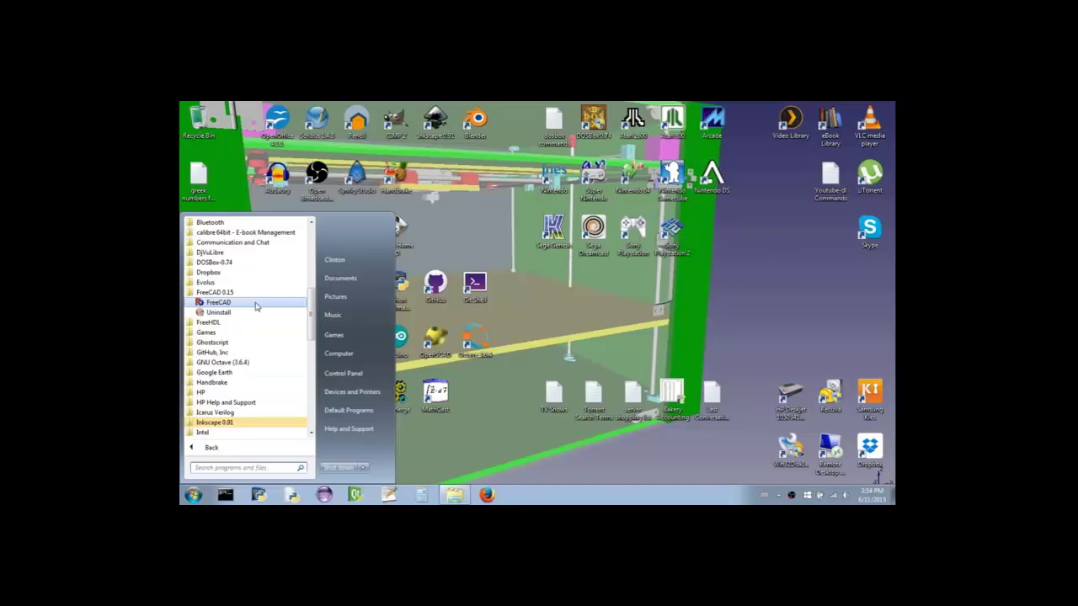
- Copy FreeCAD's About version details to the clipboard, then open Help > FreeCAD Forum
{"action": "left_click", "coordinate": [211, 300]}
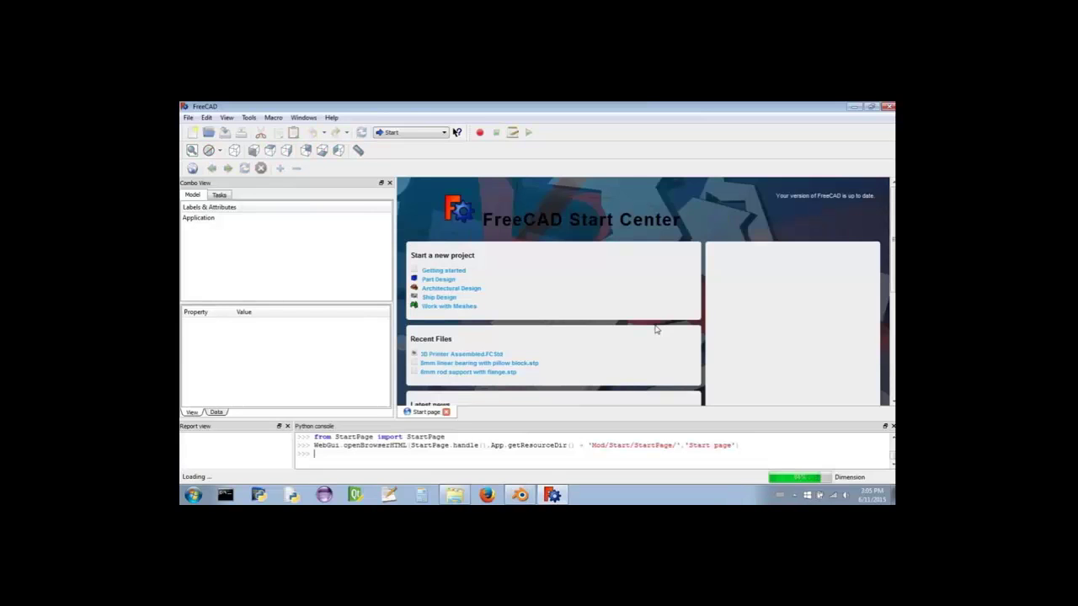
{"action": "left_click", "coordinate": [331, 118]}
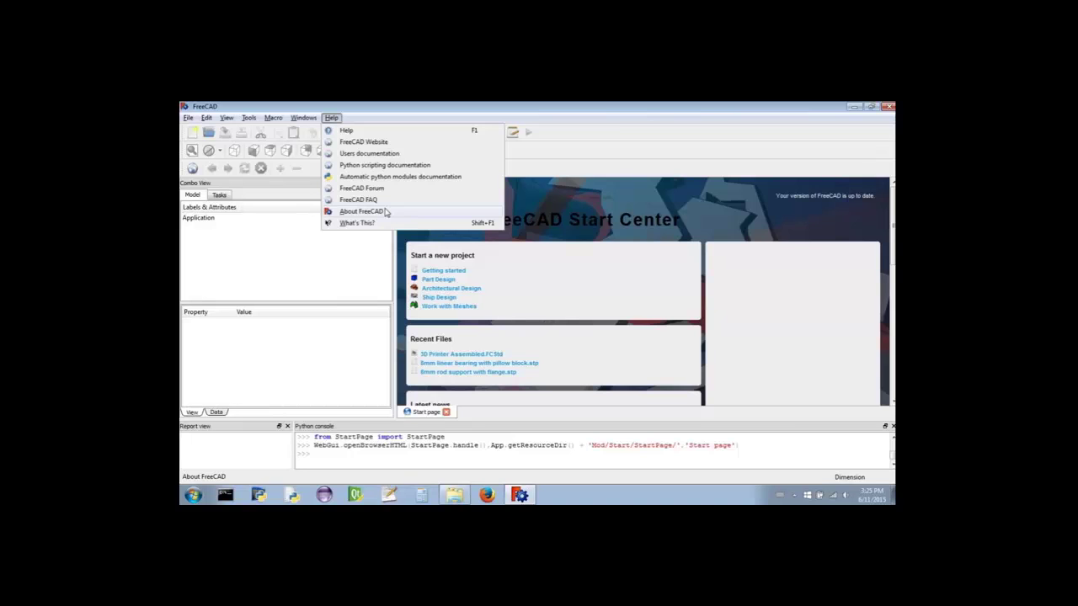
{"action": "left_click", "coordinate": [362, 211]}
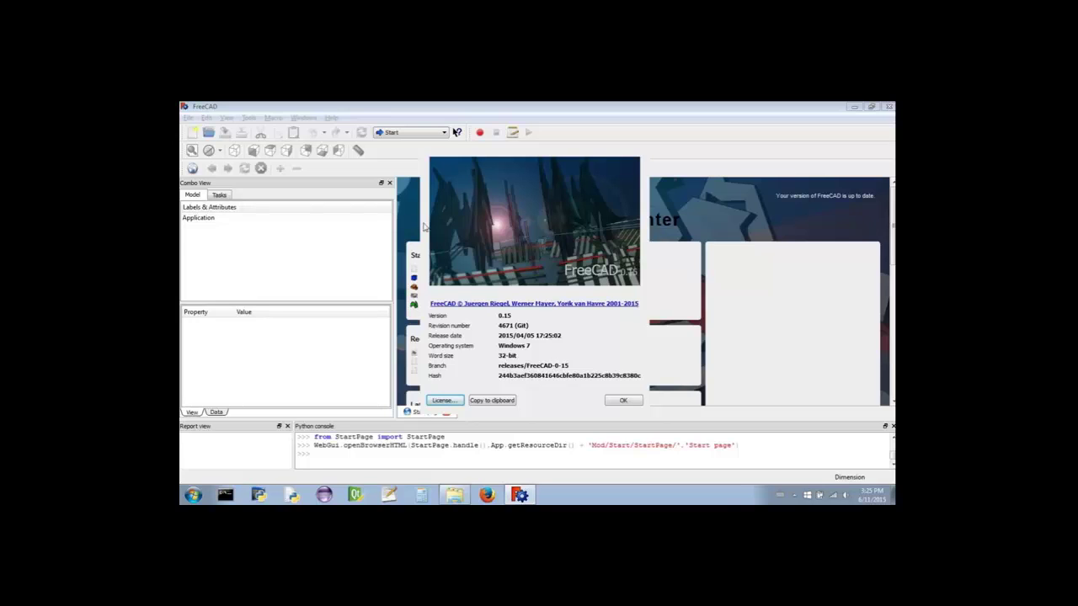
{"action": "left_click", "coordinate": [497, 402]}
{"action": "left_click", "coordinate": [618, 403]}
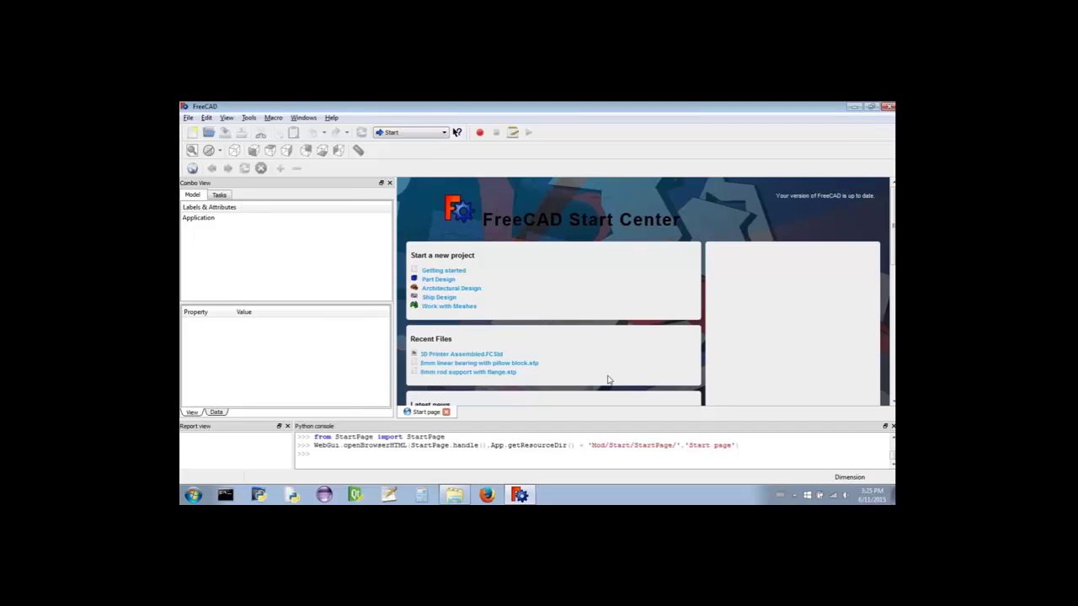
{"action": "left_click", "coordinate": [331, 117]}
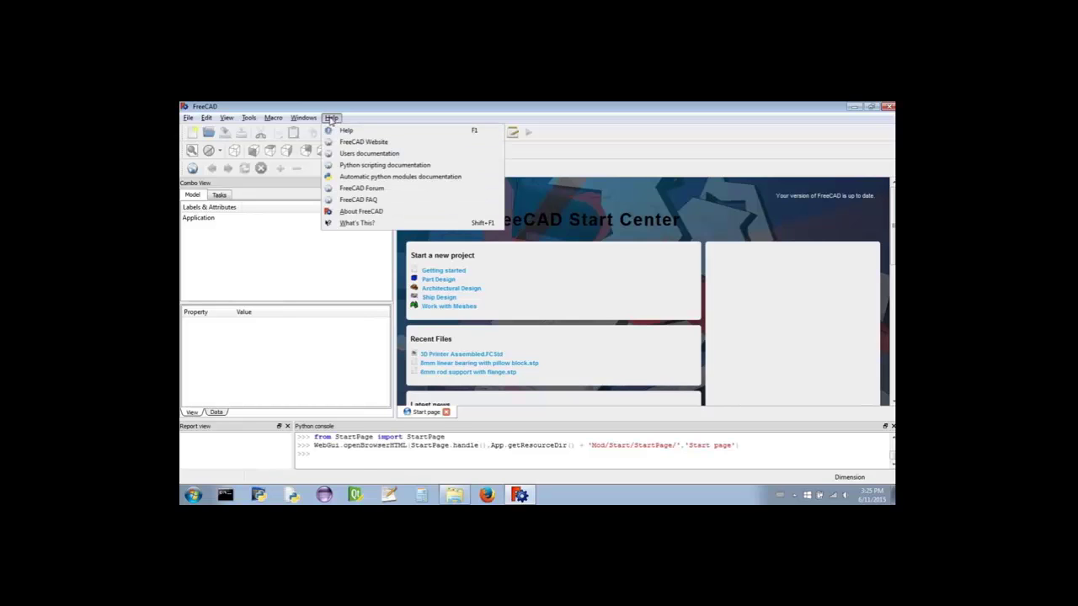
{"action": "left_click", "coordinate": [396, 189]}
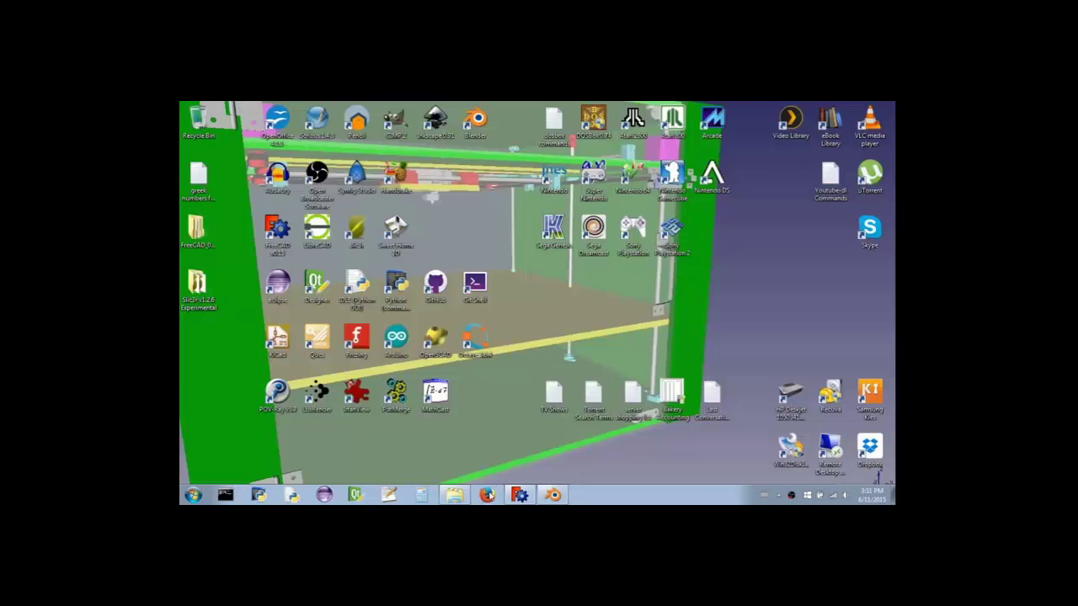
- In a new Firefox window, load the freecad website and follow its Forum link
{"action": "left_click", "coordinate": [487, 495]}
{"action": "left_click", "coordinate": [429, 140]}
{"action": "type", "text": "freecadweb.org"}
{"action": "key", "text": "Return"}
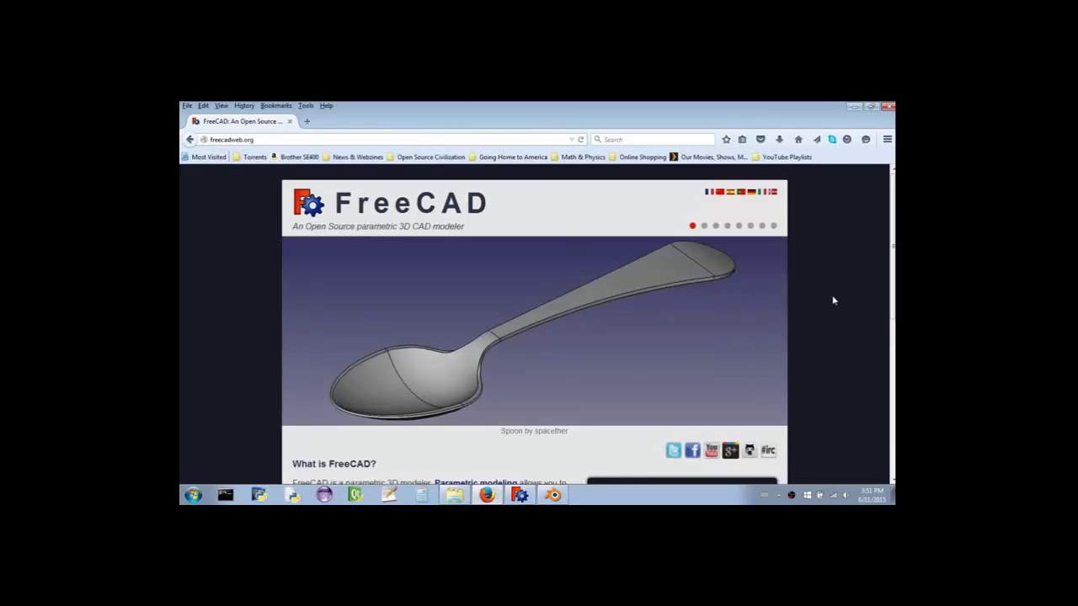
{"action": "scroll", "coordinate": [832, 297], "scroll_direction": "down", "scroll_amount": 5}
{"action": "scroll", "coordinate": [832, 303], "scroll_direction": "down", "scroll_amount": 3}
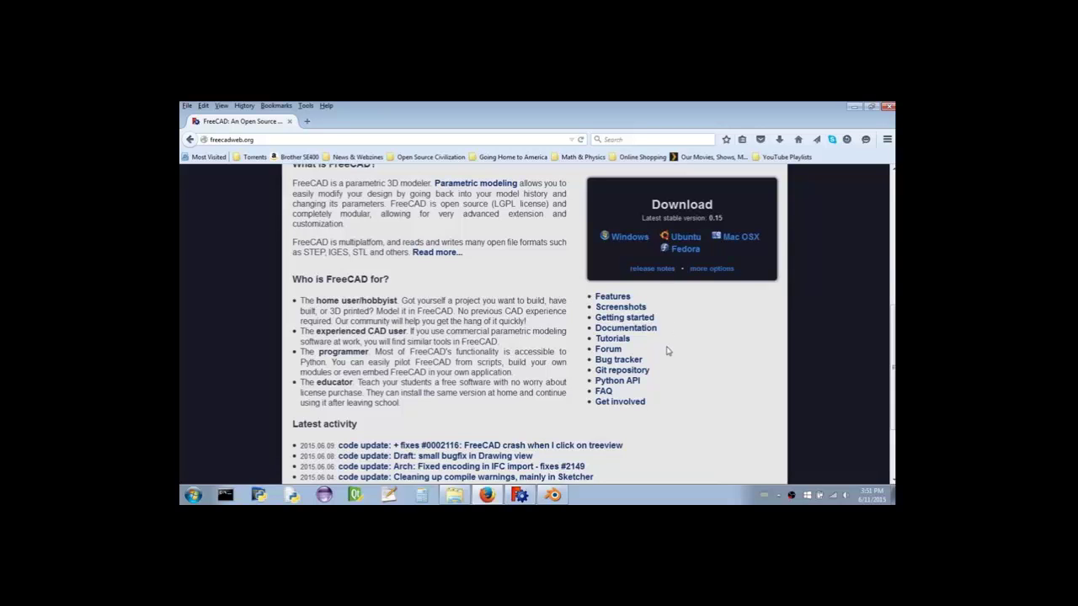
{"action": "left_click", "coordinate": [608, 350]}
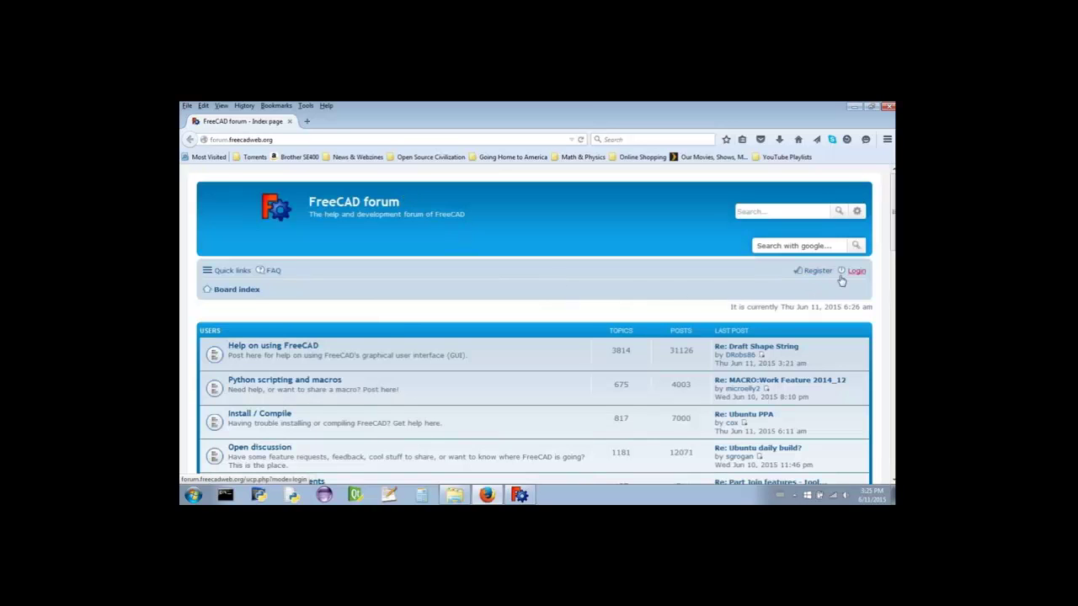
- Start a forum account registration and accept the registration terms
{"action": "left_click", "coordinate": [828, 279]}
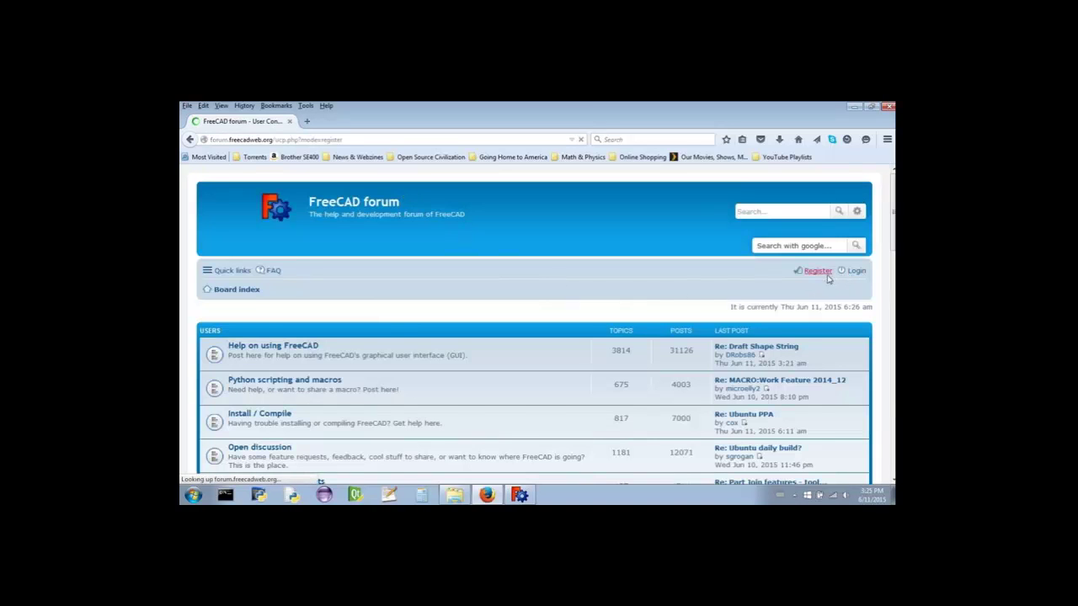
{"action": "scroll", "coordinate": [556, 310], "scroll_direction": "down", "scroll_amount": 2}
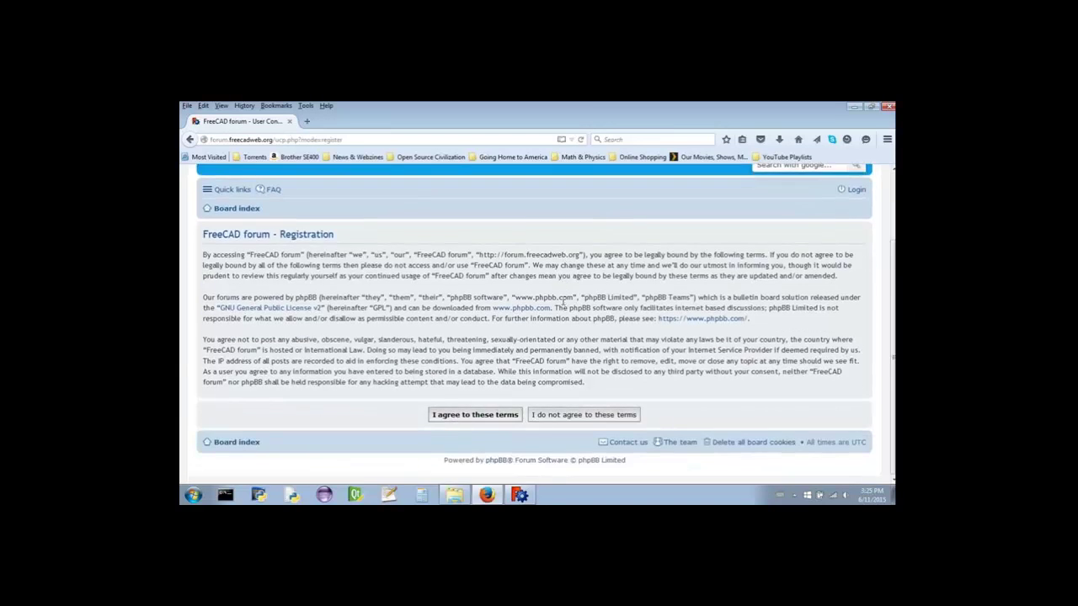
{"action": "left_click", "coordinate": [496, 421]}
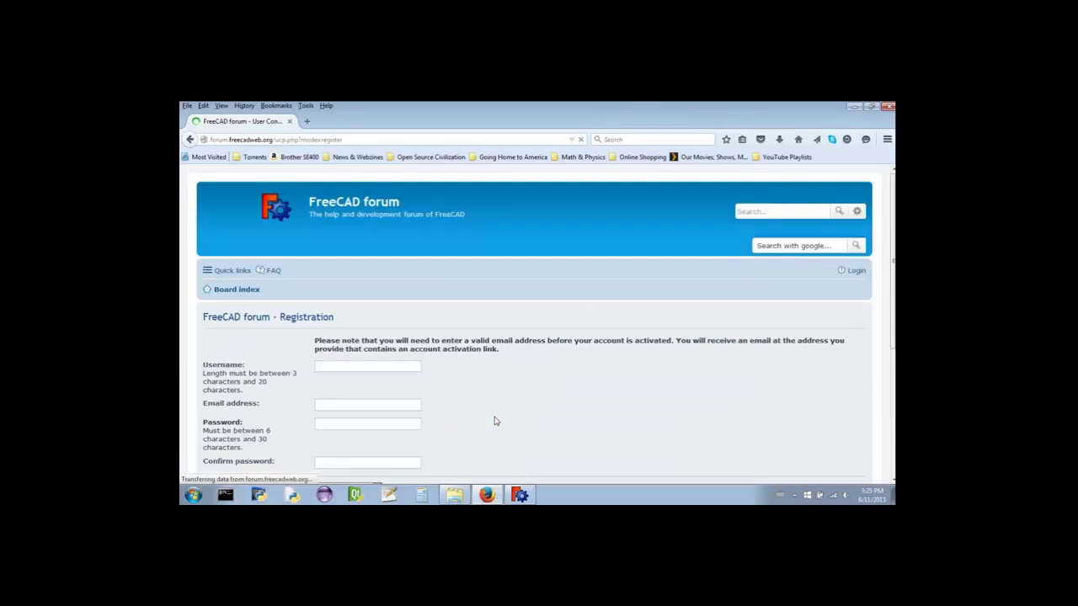
- Open the Help on using FreeCAD board and begin a new topic
{"action": "scroll", "coordinate": [495, 418], "scroll_direction": "down", "scroll_amount": 5}
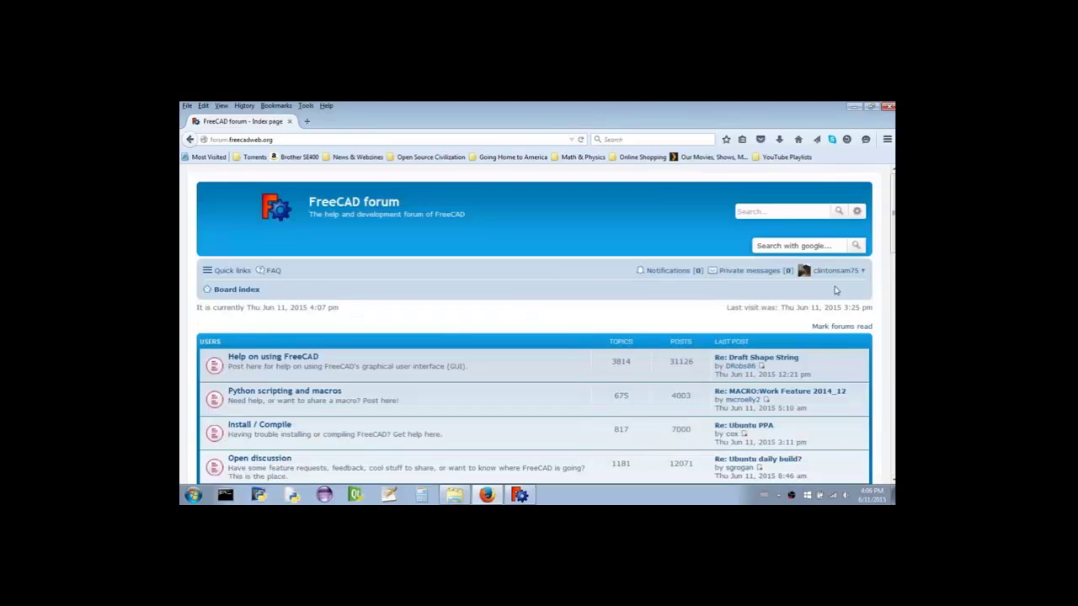
{"action": "left_click", "coordinate": [305, 360]}
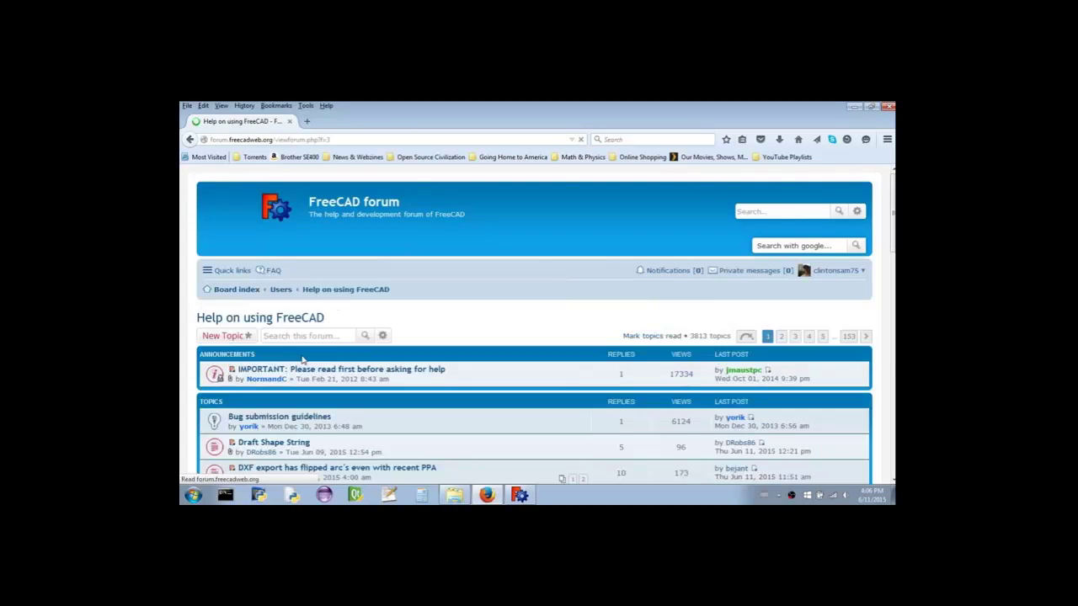
{"action": "scroll", "coordinate": [304, 361], "scroll_direction": "down", "scroll_amount": 3}
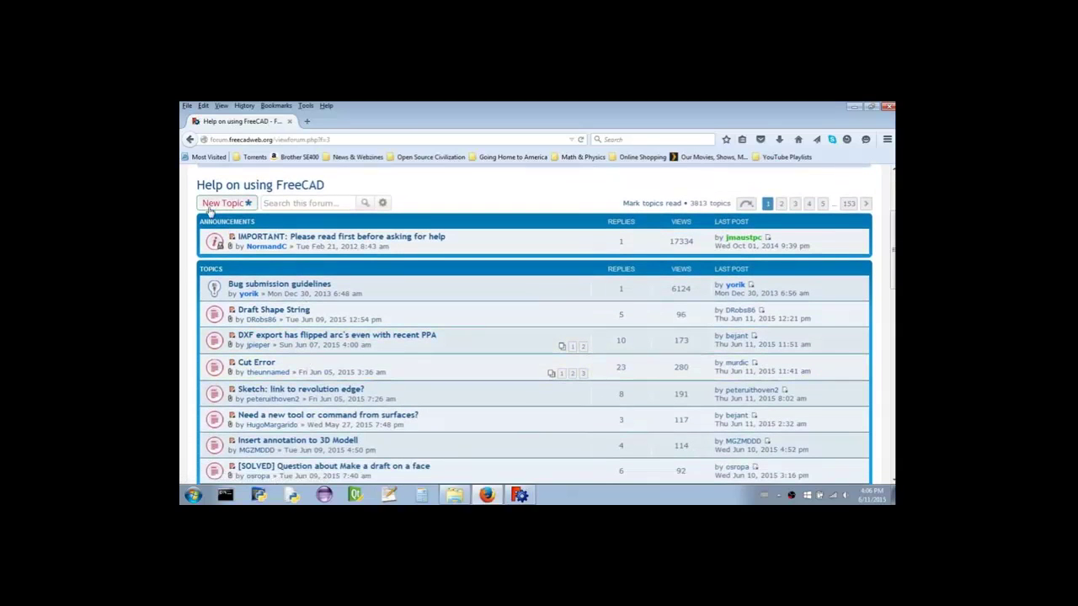
{"action": "left_click", "coordinate": [239, 210]}
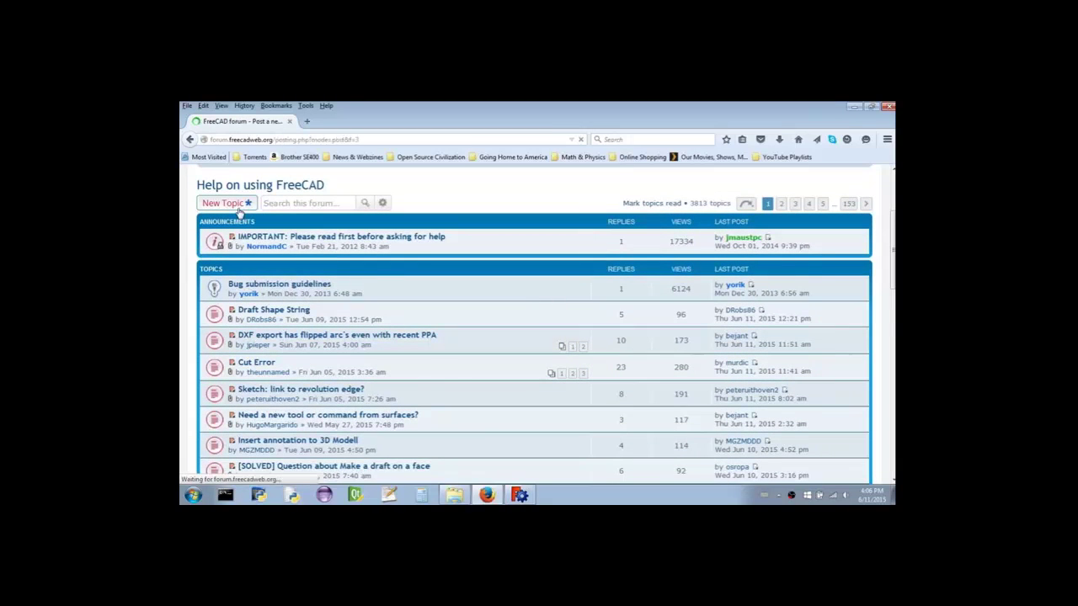
- Draft subject 'Will someone please help me with .......', pasted version details, and 'Hello. I am having trouble with ..........'
{"action": "scroll", "coordinate": [445, 279], "scroll_direction": "down", "scroll_amount": 3}
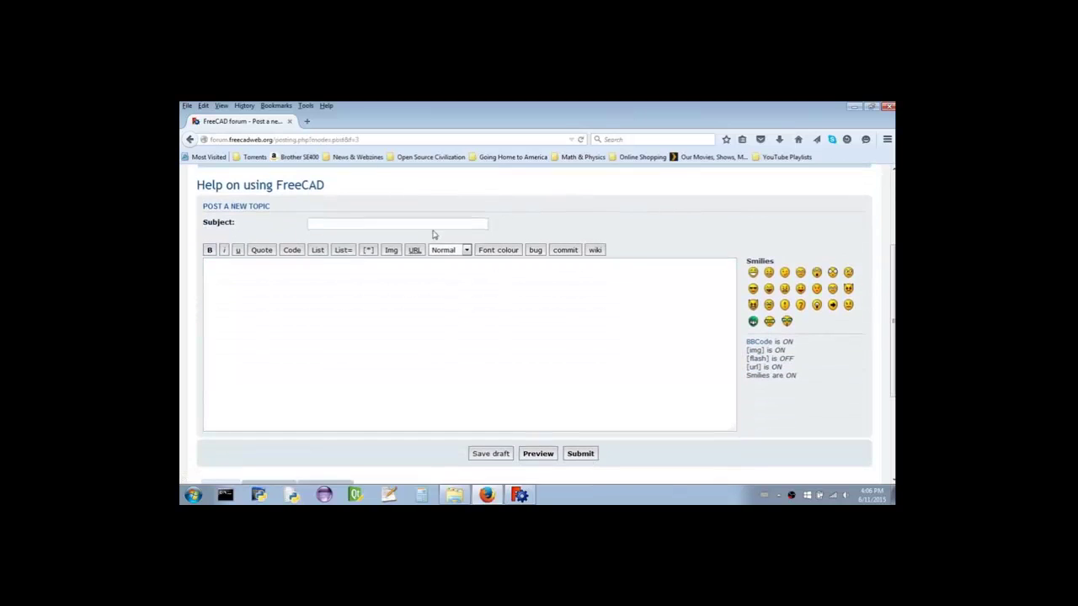
{"action": "type", "text": "Will someone please"}
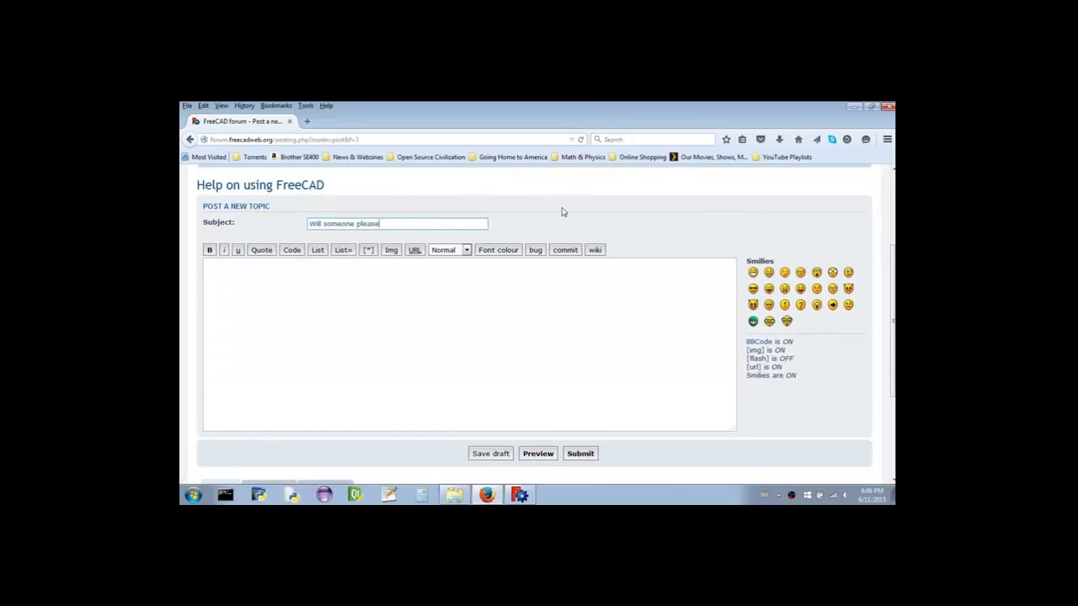
{"action": "type", "text": " help me with ......."}
{"action": "left_click", "coordinate": [539, 289]}
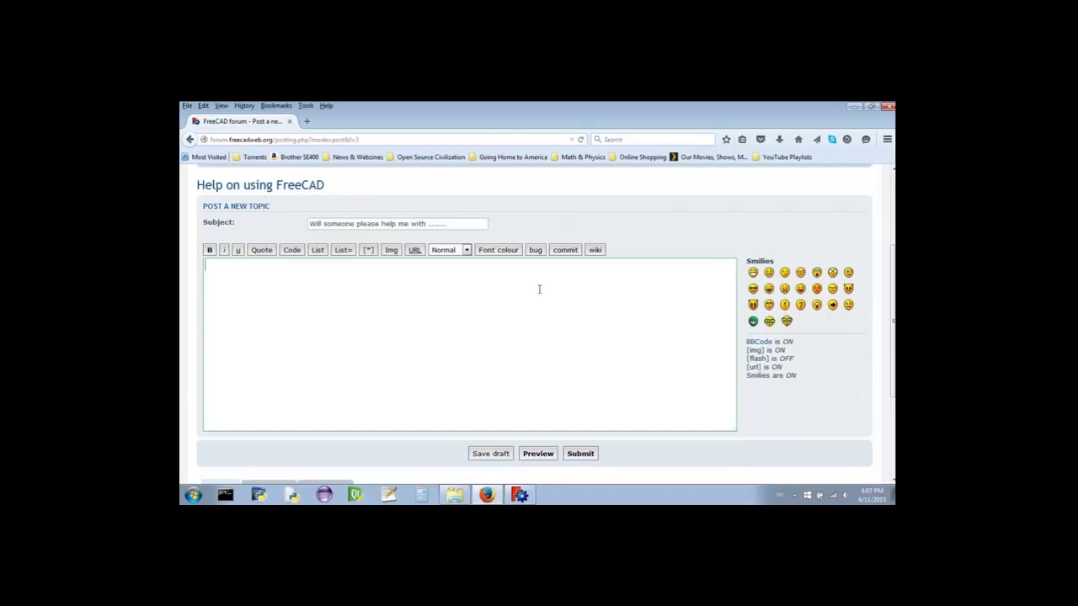
{"action": "type", "text": "OS: Windows 7 Word size of OS: 64-bit Word size of FreeCAD: 32-bit Version: 0.15.4671 (Git) Branch: releases/FreeCAD-0-15 Hash: 244b3aef360841646cbfe80a1b225c8b39c8380c Python version: 2.7.8 Qt version: 4.8.6 Coin version: 4.0.0a"}
{"action": "key", "text": "Return"}
{"action": "type", "text": "Hello. I am having trouble with ........."}
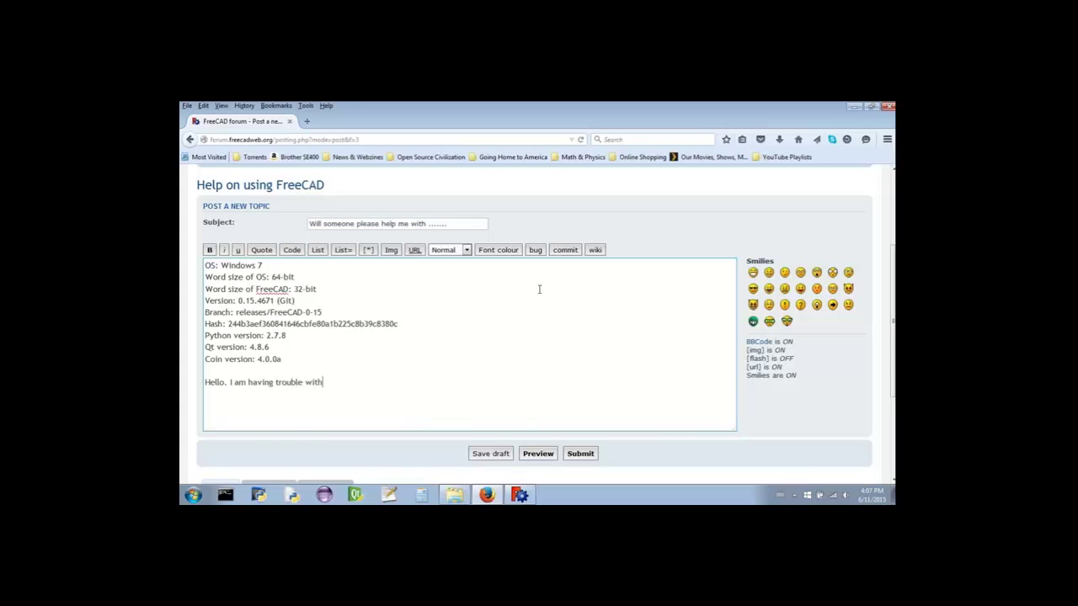
{"action": "type", "text": "."}
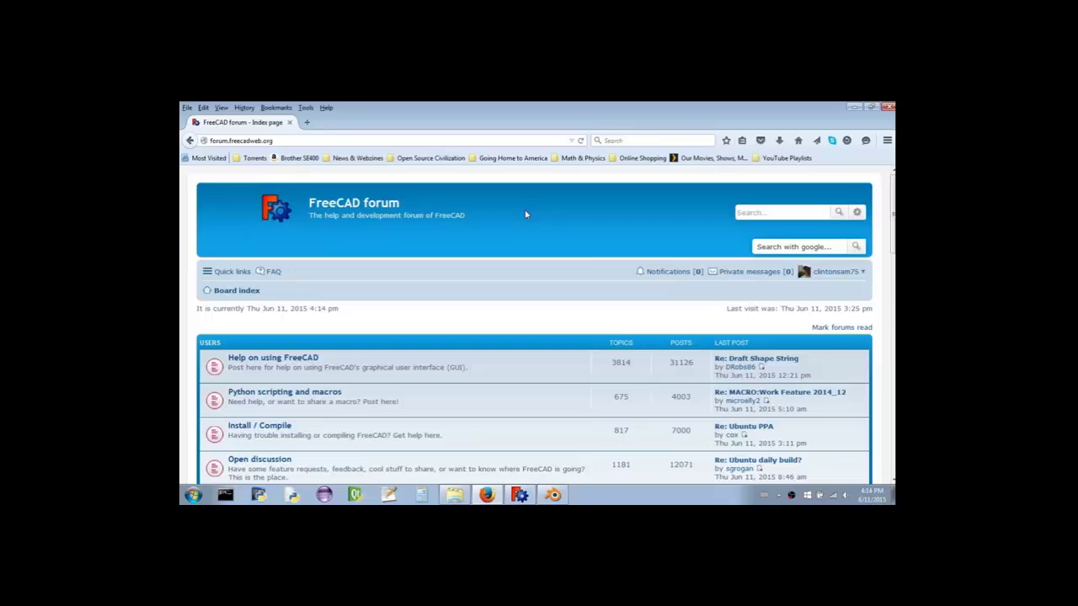
- Google-search the forum for 'How do I use the fillet tool?' and browse the results tab
{"action": "left_click", "coordinate": [781, 246]}
{"action": "type", "text": "How do I use the fillet tool?"}
{"action": "key", "text": "Return"}
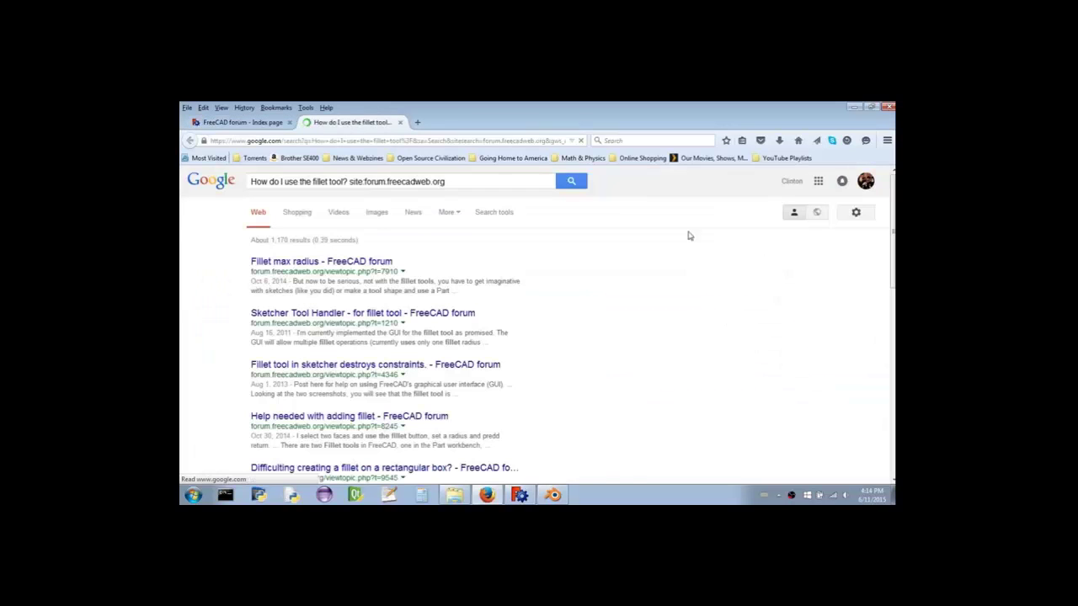
{"action": "left_click", "coordinate": [268, 125]}
{"action": "left_click", "coordinate": [345, 122]}
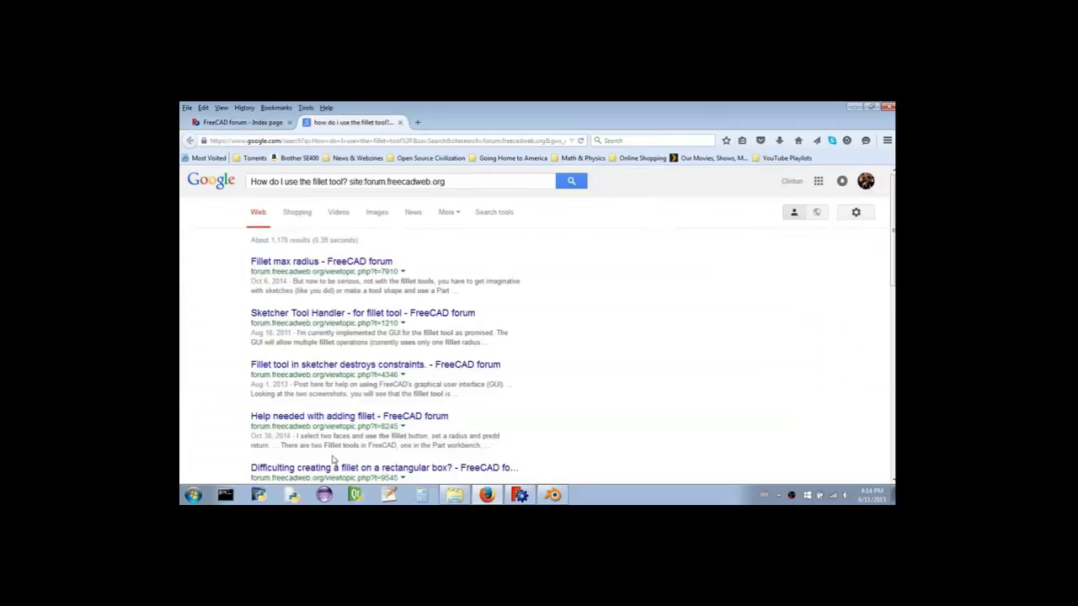
{"action": "scroll", "coordinate": [333, 459], "scroll_direction": "down", "scroll_amount": 6}
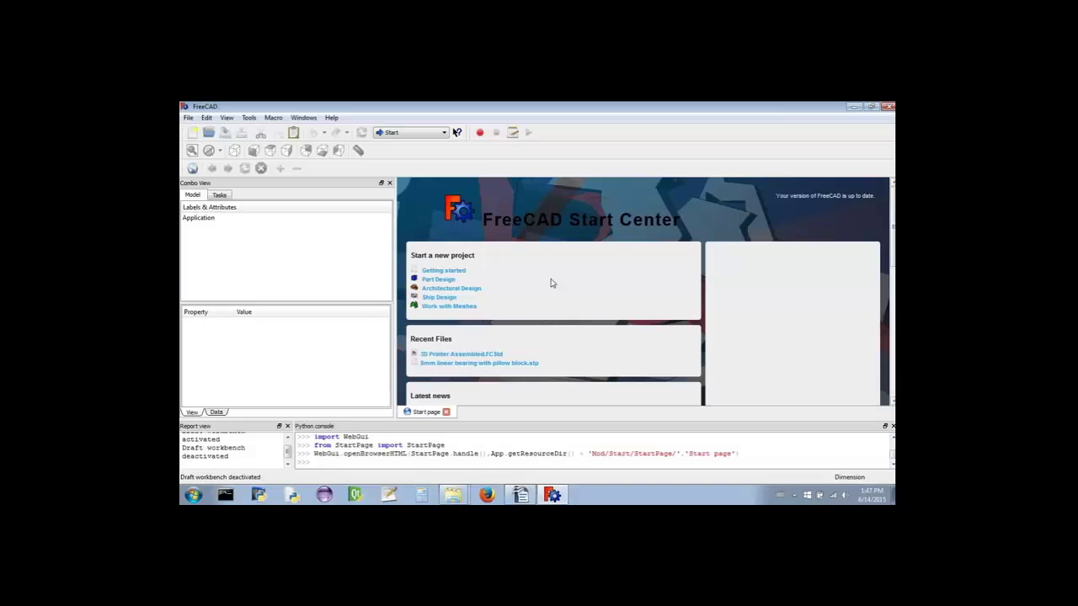
- Close the Start Center and switch through Part Design and Part to the Draft workbench
{"action": "left_click", "coordinate": [446, 412]}
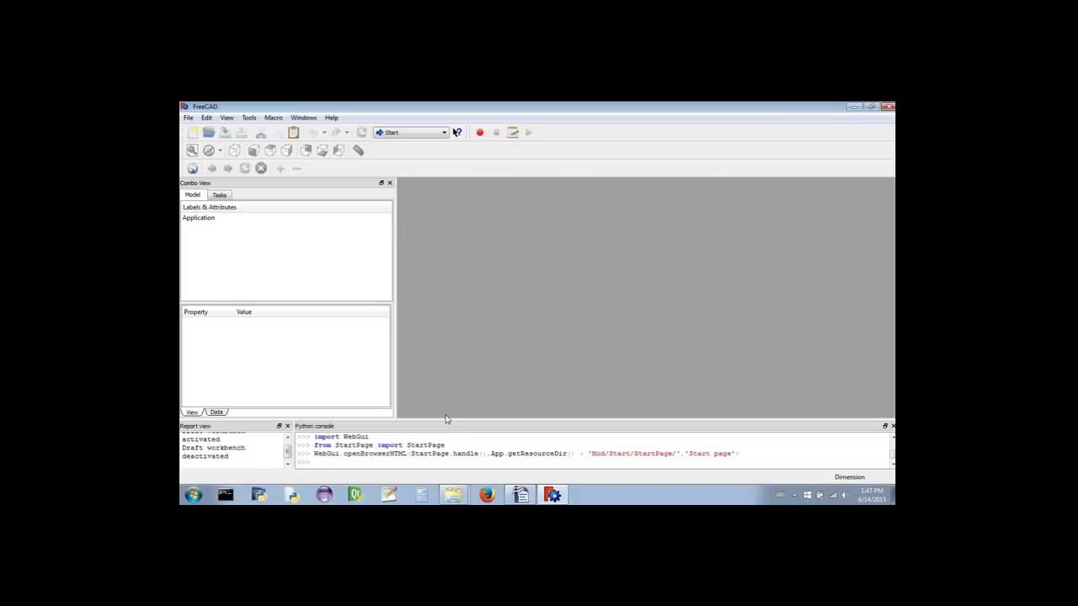
{"action": "left_click", "coordinate": [429, 135]}
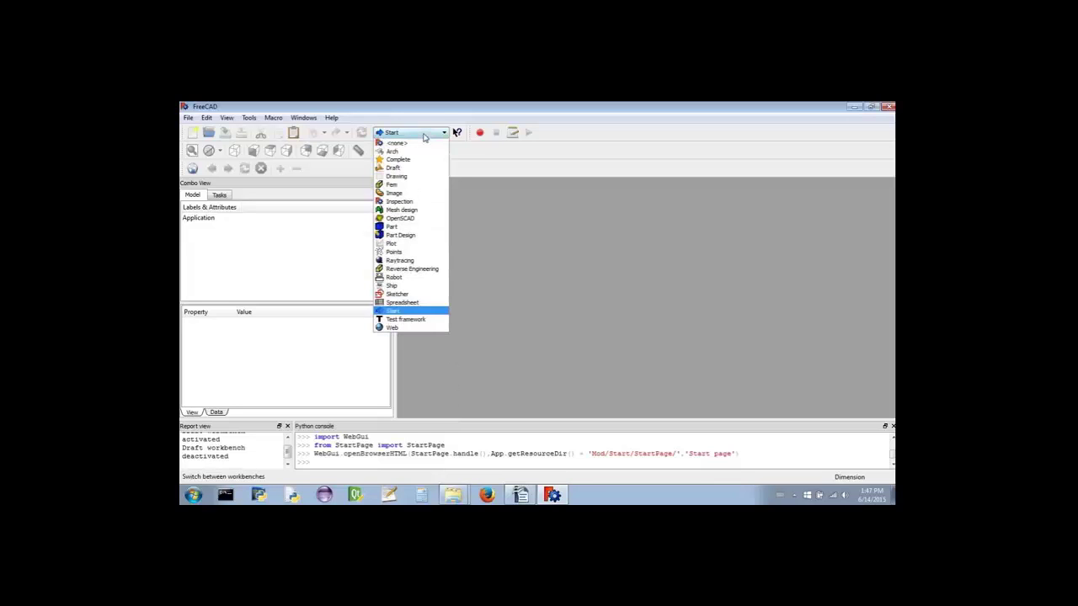
{"action": "left_click", "coordinate": [424, 235]}
{"action": "left_click", "coordinate": [436, 136]}
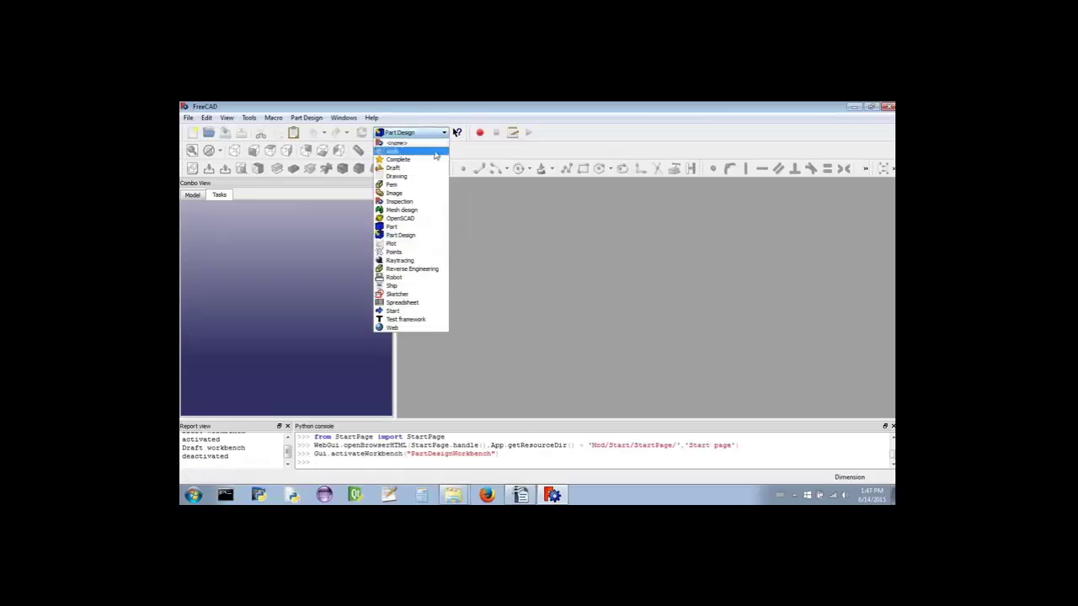
{"action": "left_click", "coordinate": [428, 227]}
{"action": "left_click", "coordinate": [427, 133]}
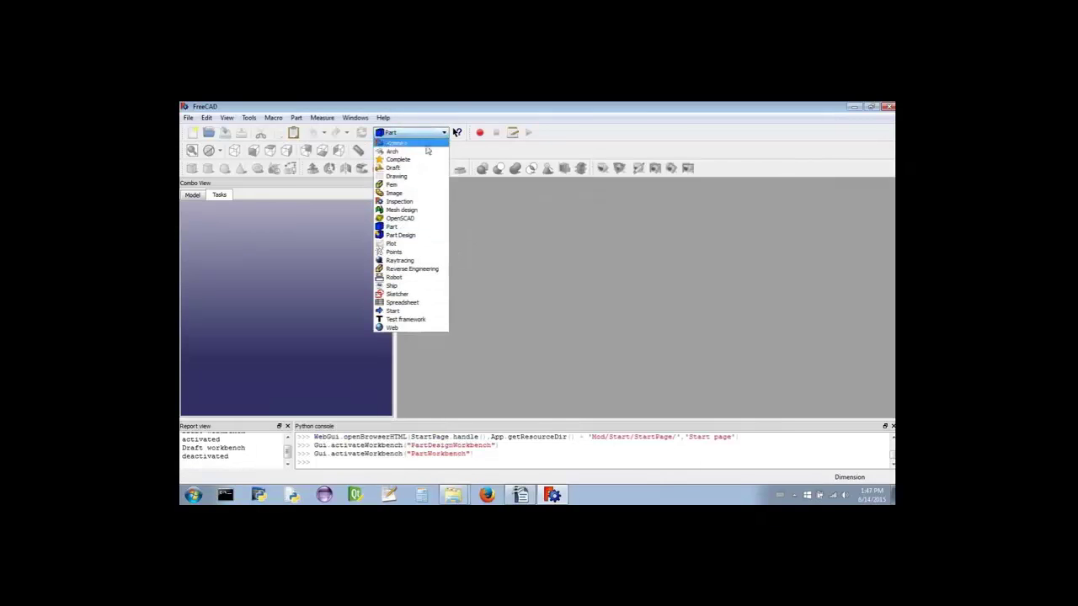
{"action": "left_click", "coordinate": [414, 171]}
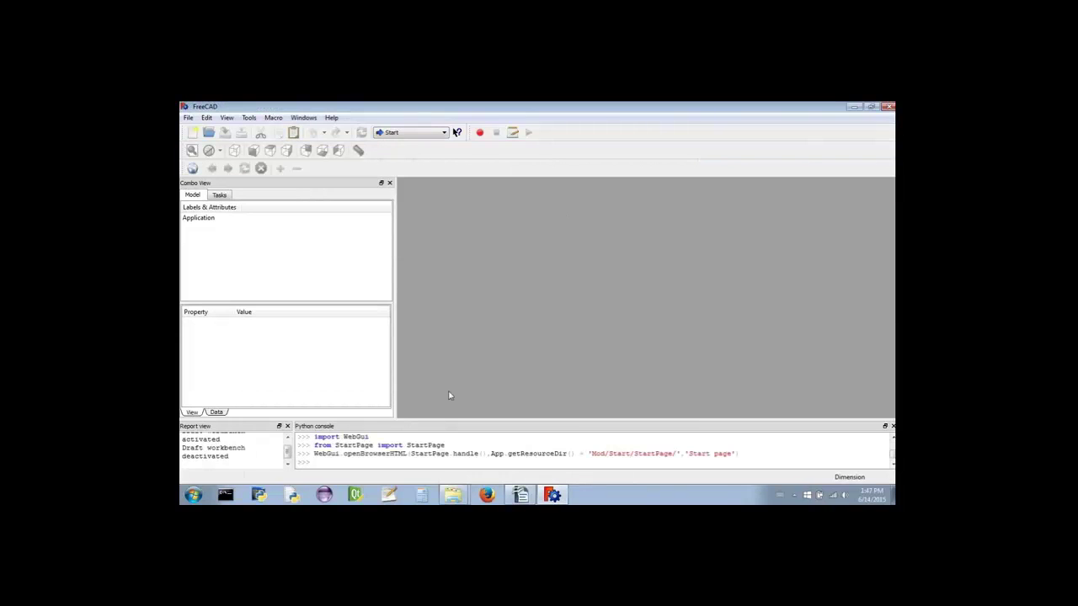
- Create a new empty document in Part Design and rearrange the toolbars to fit
{"action": "left_click", "coordinate": [421, 132]}
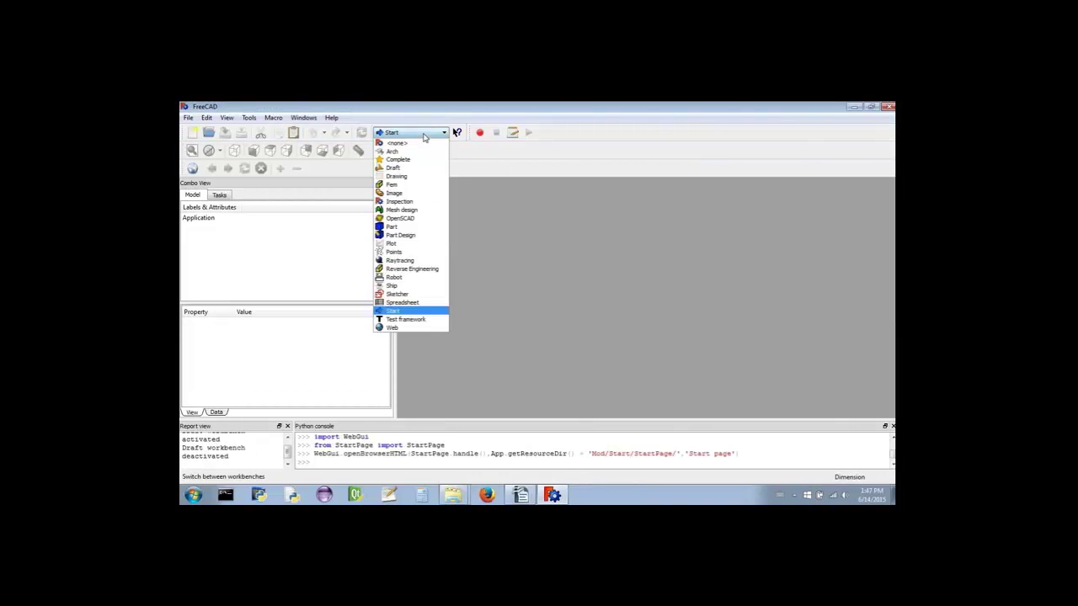
{"action": "left_click", "coordinate": [400, 233]}
{"action": "left_click", "coordinate": [421, 132]}
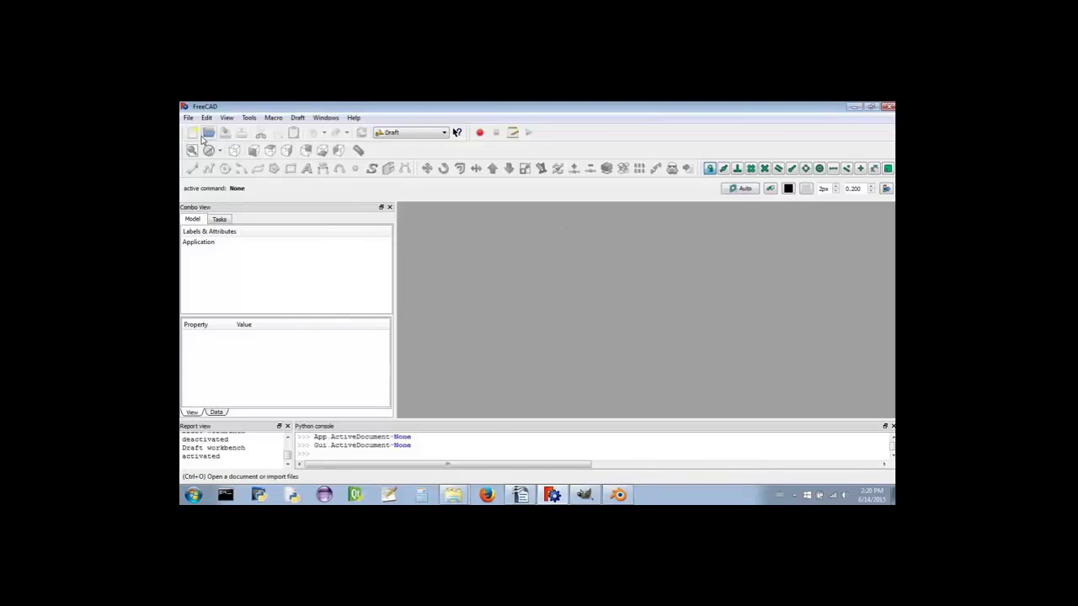
{"action": "left_click", "coordinate": [199, 139]}
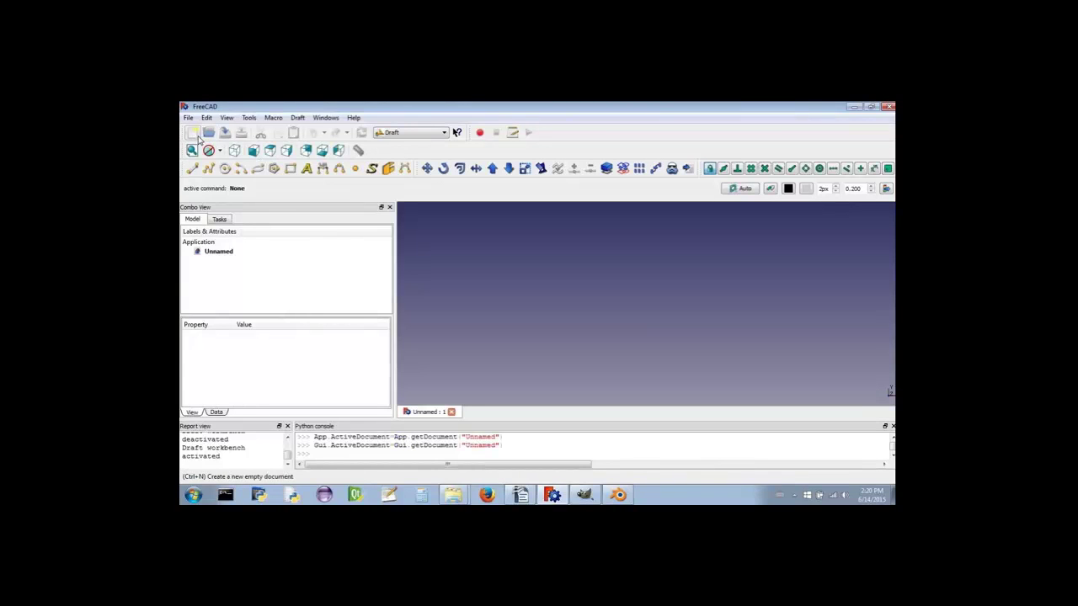
{"action": "left_click", "coordinate": [418, 133]}
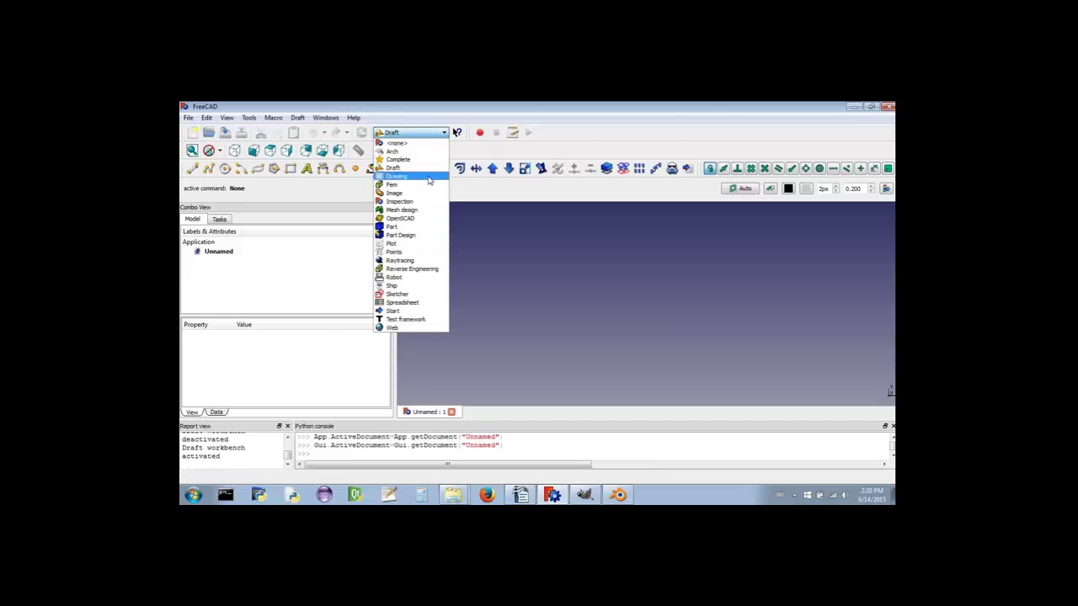
{"action": "left_click", "coordinate": [427, 235]}
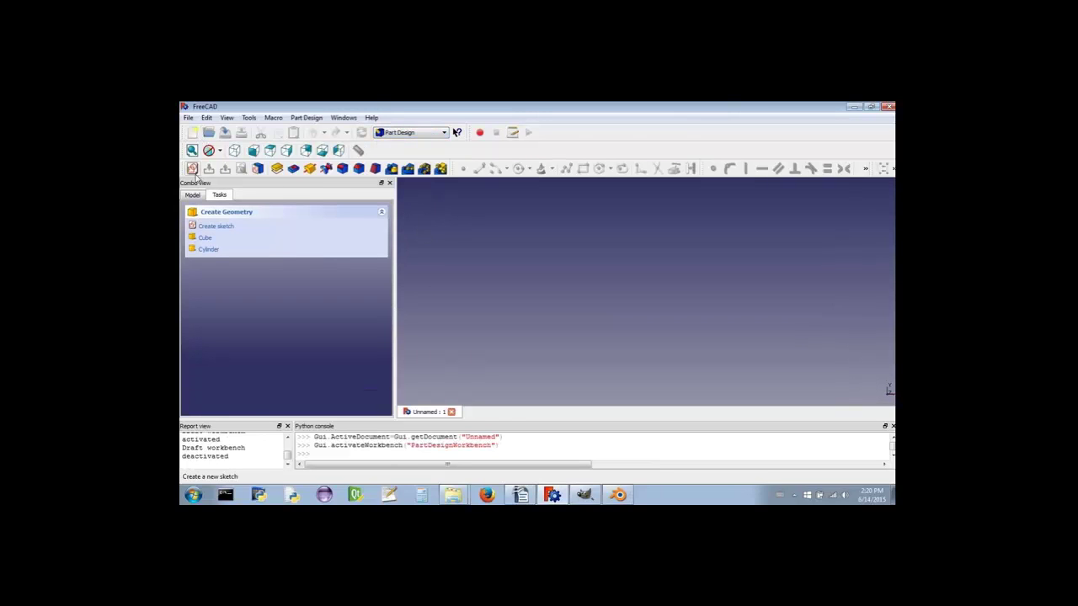
{"action": "left_click_drag", "start_coordinate": [182, 168], "coordinate": [372, 152]}
- Start a sketch on the XY plane and draw four circles near the corners
{"action": "left_click", "coordinate": [379, 151]}
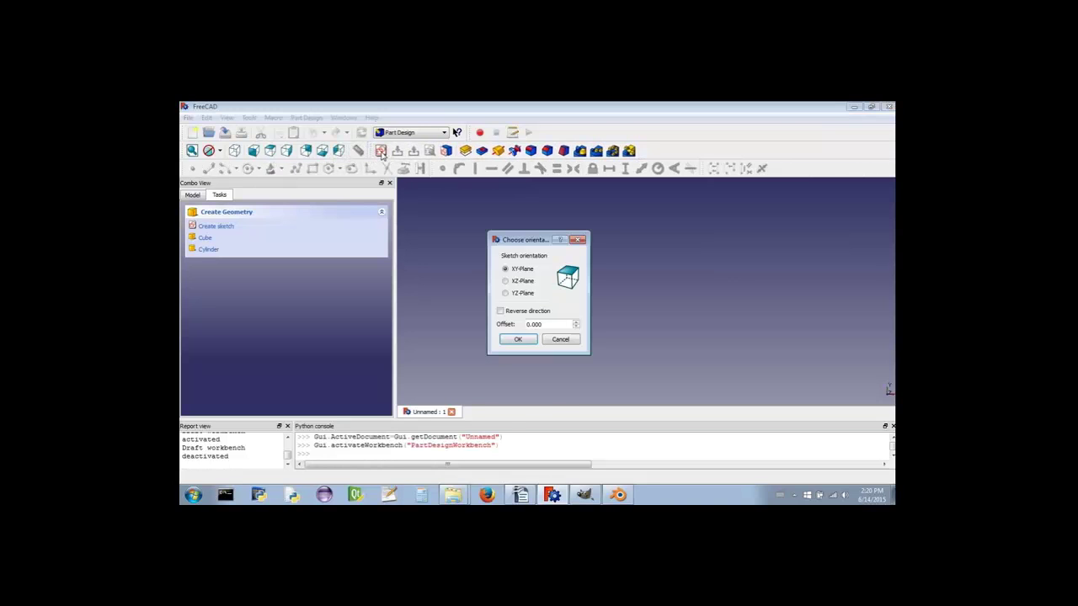
{"action": "left_click", "coordinate": [519, 339]}
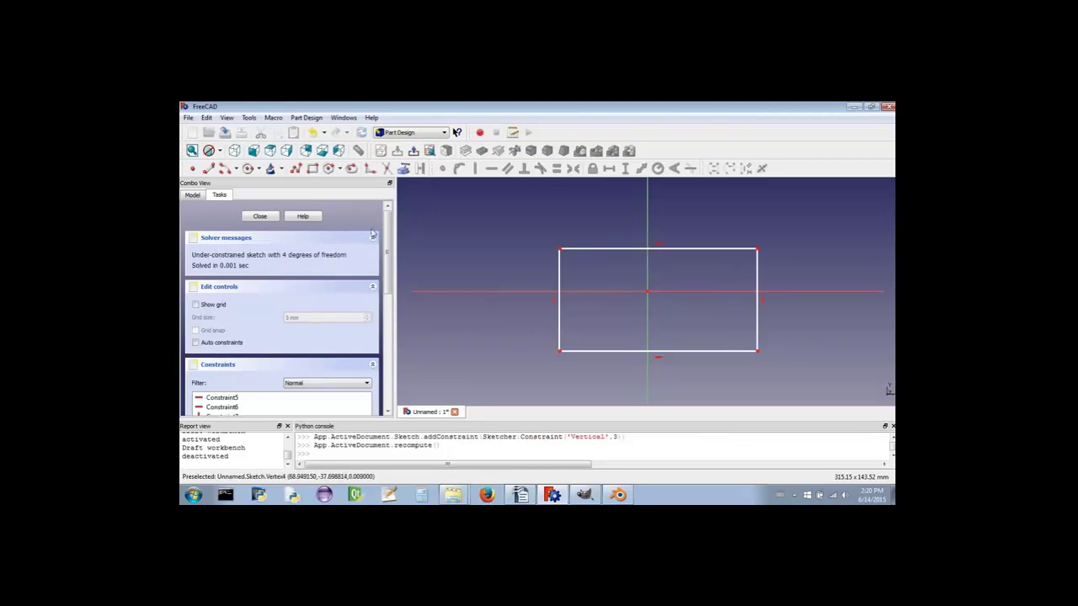
{"action": "left_click", "coordinate": [247, 168]}
{"action": "left_click", "coordinate": [596, 325]}
{"action": "left_click", "coordinate": [612, 325]}
{"action": "left_click", "coordinate": [588, 264]}
{"action": "left_click", "coordinate": [604, 265]}
{"action": "left_click", "coordinate": [718, 261]}
{"action": "left_click", "coordinate": [735, 261]}
{"action": "left_click", "coordinate": [718, 323]}
{"action": "left_click", "coordinate": [733, 323]}
{"action": "key", "text": "Escape"}
- Make the rectangle symmetric about the horizontal axis and give all four circles a 5 mm radius
{"action": "left_click", "coordinate": [561, 253]}
{"action": "left_click", "coordinate": [573, 169]}
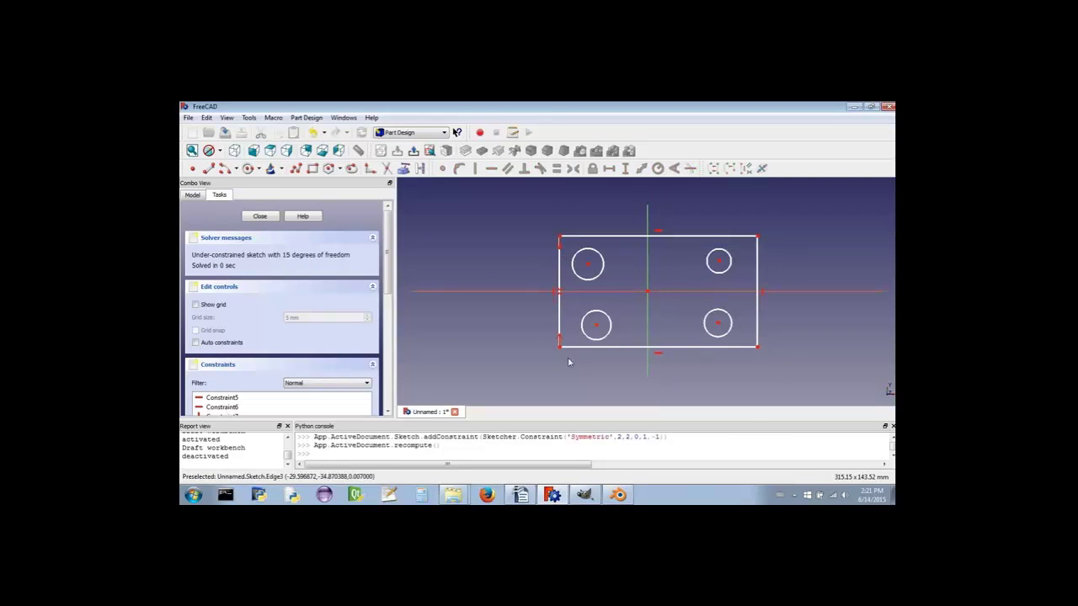
{"action": "left_click_drag", "start_coordinate": [757, 346], "coordinate": [786, 365]}
{"action": "left_click", "coordinate": [732, 323]}
{"action": "left_click", "coordinate": [719, 275]}
{"action": "left_click", "coordinate": [596, 310]}
{"action": "left_click", "coordinate": [658, 169]}
{"action": "type", "text": "5"}
{"action": "key", "text": "Return"}
- Make the circles symmetric about the horizontal and vertical axes, positioned near the corners
{"action": "left_click", "coordinate": [597, 323]}
{"action": "left_click", "coordinate": [472, 291]}
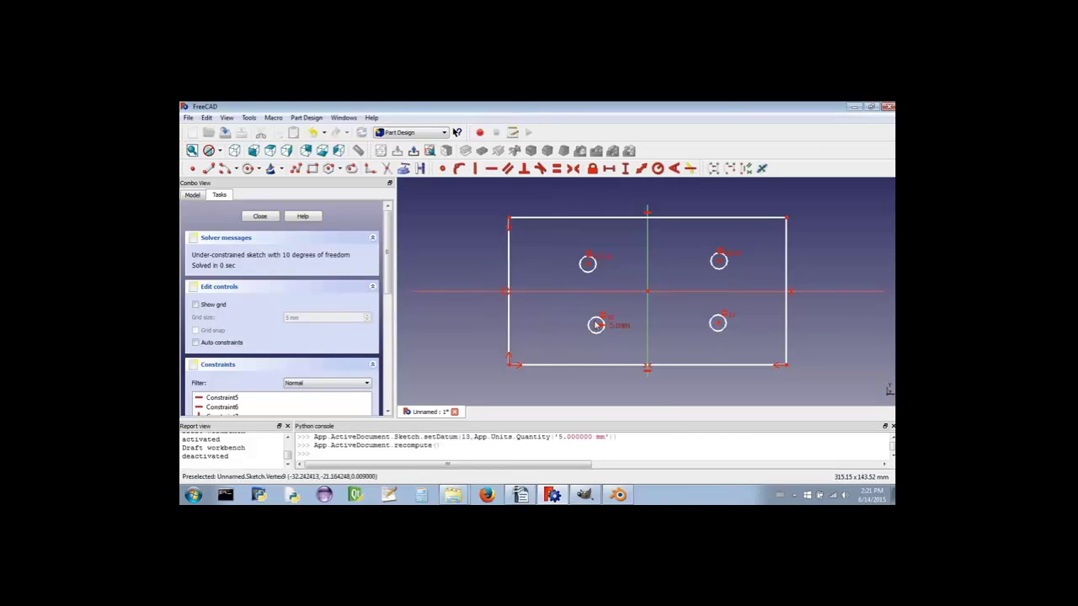
{"action": "left_click", "coordinate": [588, 265]}
{"action": "left_click", "coordinate": [573, 168]}
{"action": "left_click", "coordinate": [718, 323]}
{"action": "left_click", "coordinate": [733, 292]}
{"action": "left_click", "coordinate": [718, 261]}
{"action": "left_click", "coordinate": [573, 168]}
{"action": "left_click_drag", "start_coordinate": [597, 322], "coordinate": [543, 347]}
{"action": "left_click_drag", "start_coordinate": [717, 322], "coordinate": [753, 348]}
{"action": "left_click", "coordinate": [646, 329]}
{"action": "left_click", "coordinate": [543, 348]}
{"action": "left_click", "coordinate": [573, 168]}
{"action": "left_click_drag", "start_coordinate": [539, 358], "coordinate": [513, 368]}
- Offset the lower-left hole 10 mm vertically and 10 mm horizontally from the rectangle corner
{"action": "left_click", "coordinate": [625, 169]}
{"action": "type", "text": "-10"}
{"action": "left_click", "coordinate": [516, 304]}
{"action": "left_click", "coordinate": [542, 340]}
{"action": "left_click", "coordinate": [511, 355]}
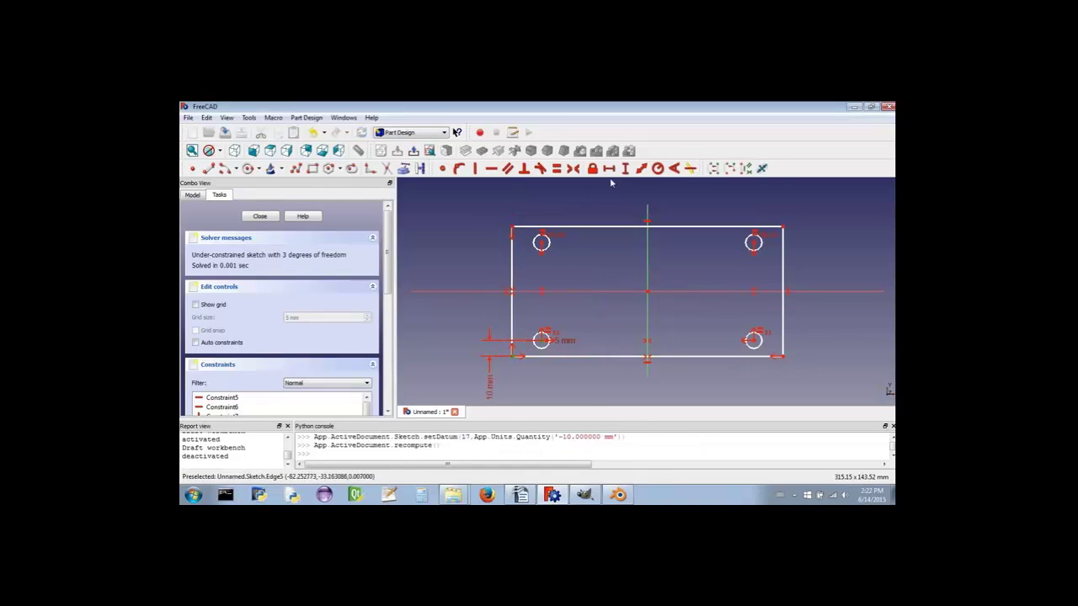
{"action": "left_click", "coordinate": [608, 168]}
{"action": "type", "text": "-10"}
{"action": "left_click", "coordinate": [518, 307]}
- Constrain the plate to 100 mm wide by 100 mm tall and close the sketch
{"action": "left_click_drag", "start_coordinate": [768, 357], "coordinate": [741, 358]}
{"action": "left_click", "coordinate": [608, 168]}
{"action": "type", "text": "-100"}
{"action": "left_click", "coordinate": [517, 305]}
{"action": "left_click", "coordinate": [626, 170]}
{"action": "type", "text": "100"}
{"action": "left_click", "coordinate": [514, 307]}
{"action": "left_click", "coordinate": [260, 217]}
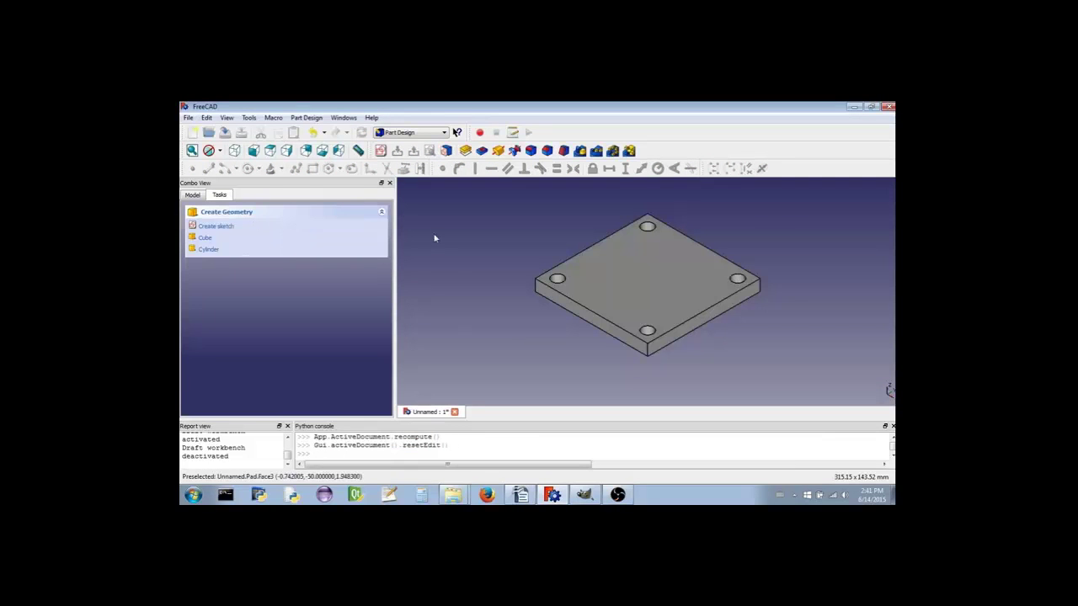
- In the Spreadsheet workbench, create and open a spreadsheet, then close and delete it
{"action": "left_click", "coordinate": [412, 133]}
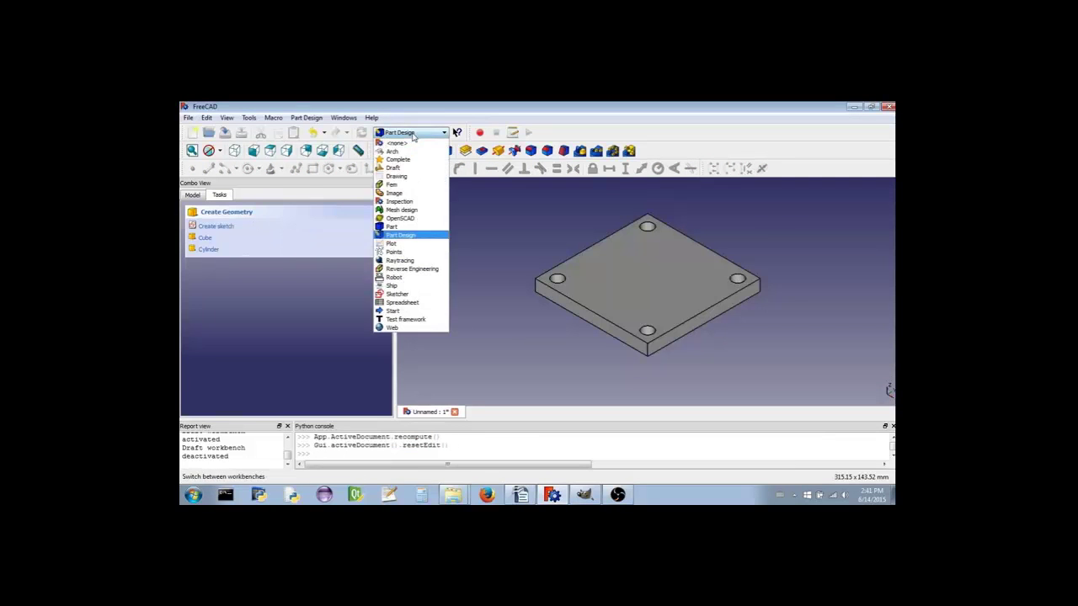
{"action": "left_click", "coordinate": [402, 302]}
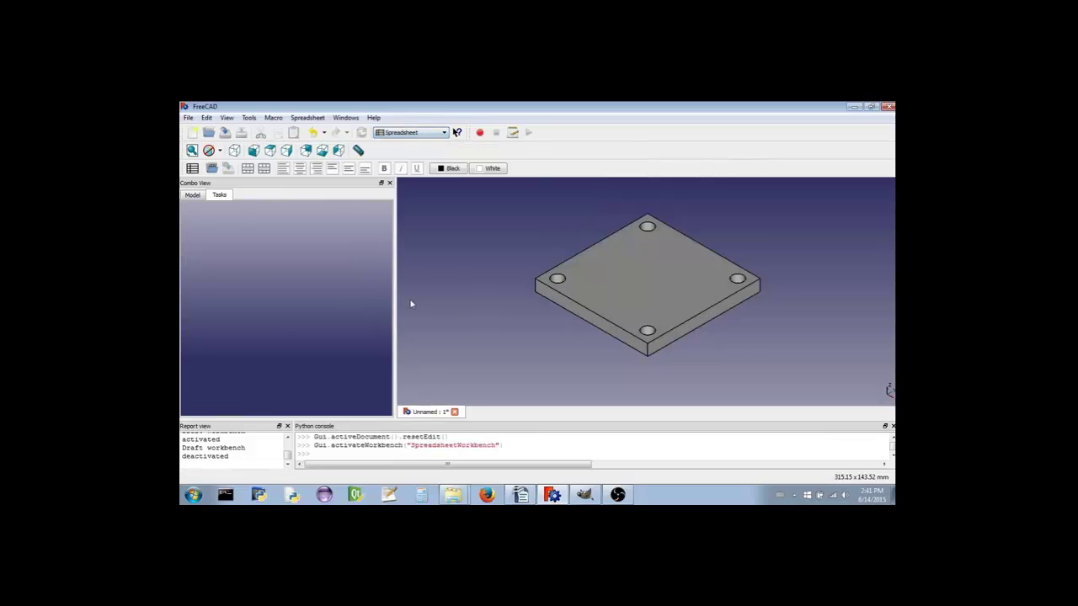
{"action": "left_click", "coordinate": [192, 195]}
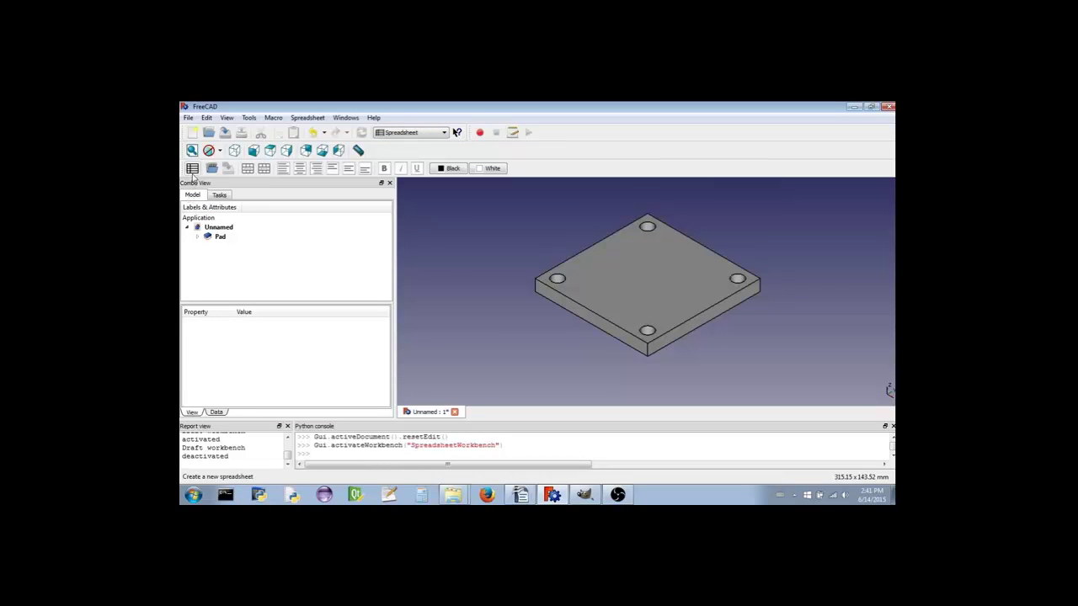
{"action": "left_click", "coordinate": [192, 168]}
{"action": "double_click", "coordinate": [226, 248]}
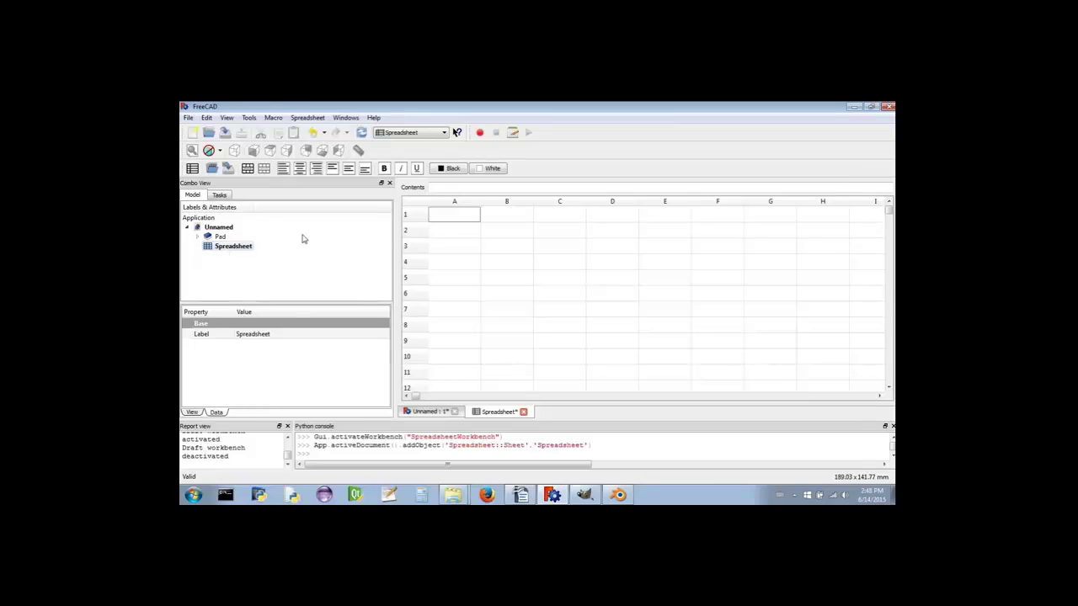
{"action": "left_click", "coordinate": [523, 412]}
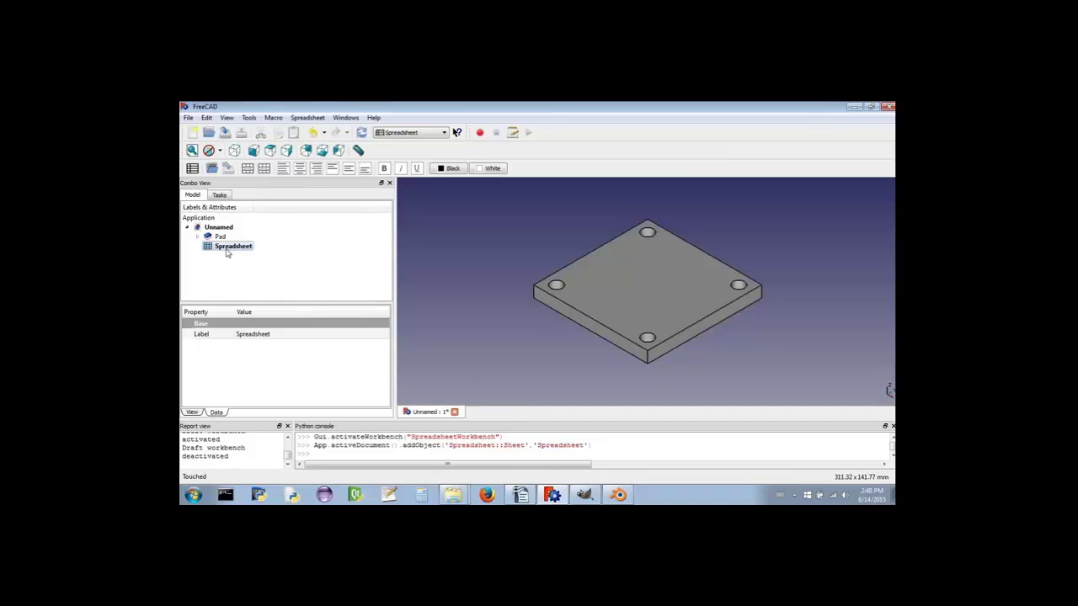
{"action": "key", "text": "Delete"}
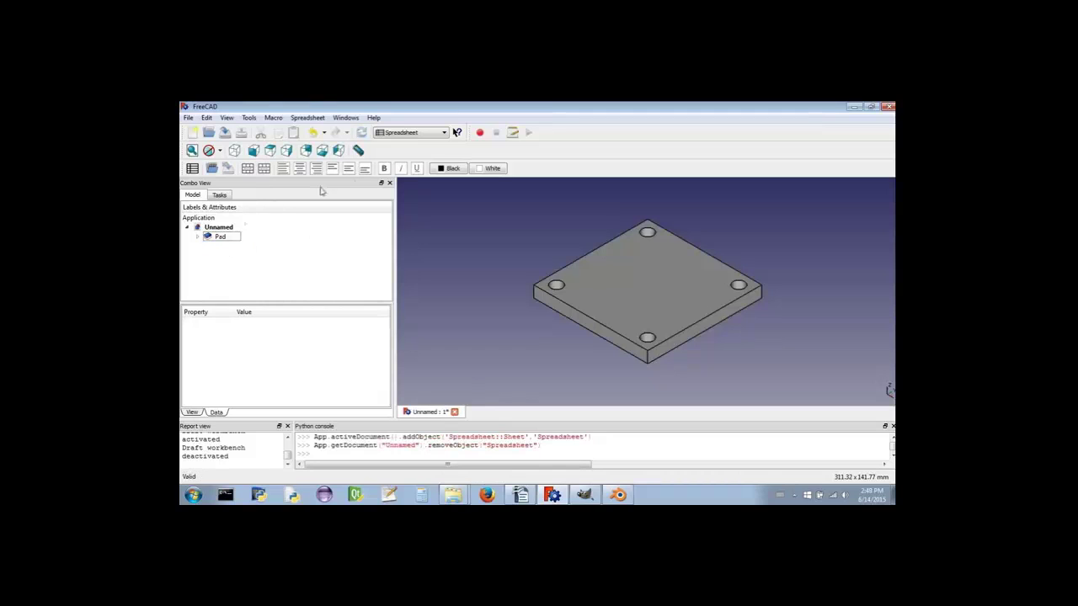
- In the Part workbench, add a cylinder with 20 mm radius and 75 mm height
{"action": "left_click", "coordinate": [413, 133]}
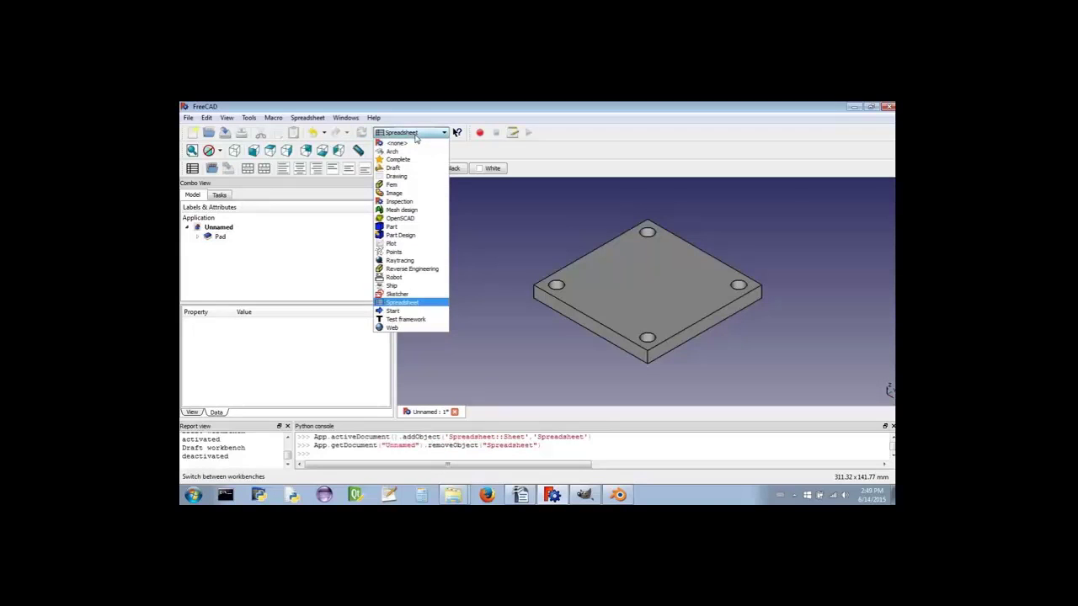
{"action": "left_click", "coordinate": [411, 226]}
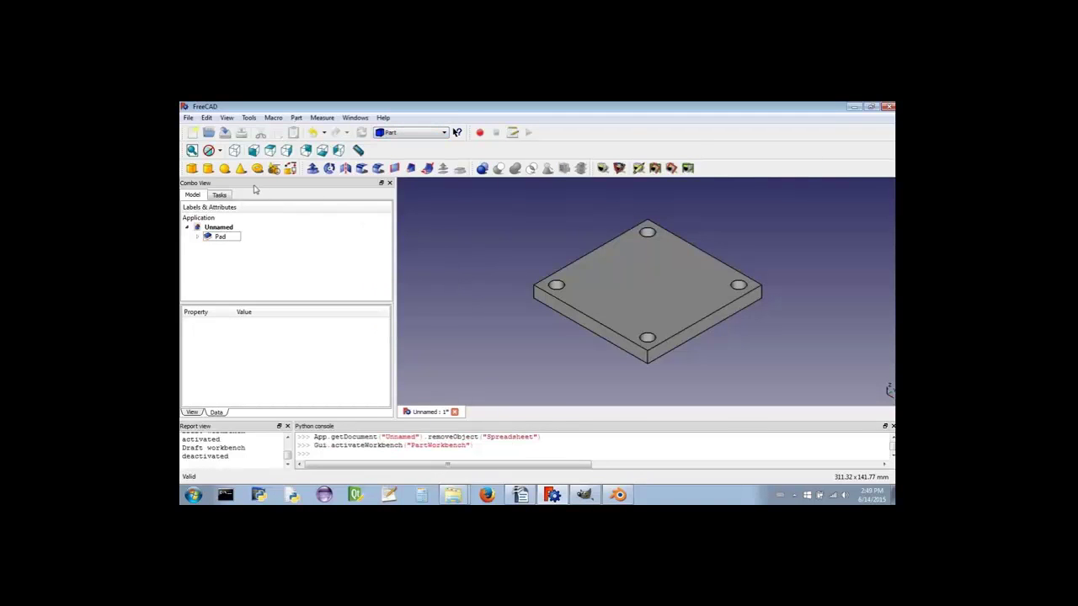
{"action": "left_click", "coordinate": [208, 168]}
{"action": "left_click", "coordinate": [240, 365]}
{"action": "type", "text": "20"}
{"action": "left_click", "coordinate": [240, 377]}
{"action": "type", "text": "75"}
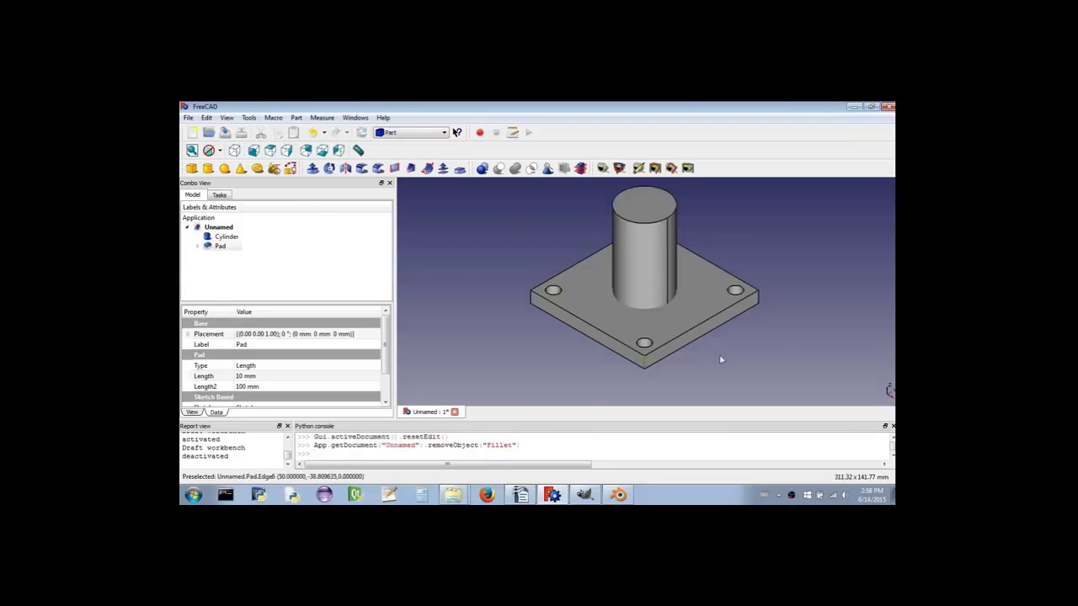
{"action": "middle_click_drag", "start_coordinate": [722, 337], "coordinate": [681, 289]}
{"action": "key", "text": "0"}
- Fillet the plate's hole edges in two passes, producing Fillet001
{"action": "left_click", "coordinate": [361, 168]}
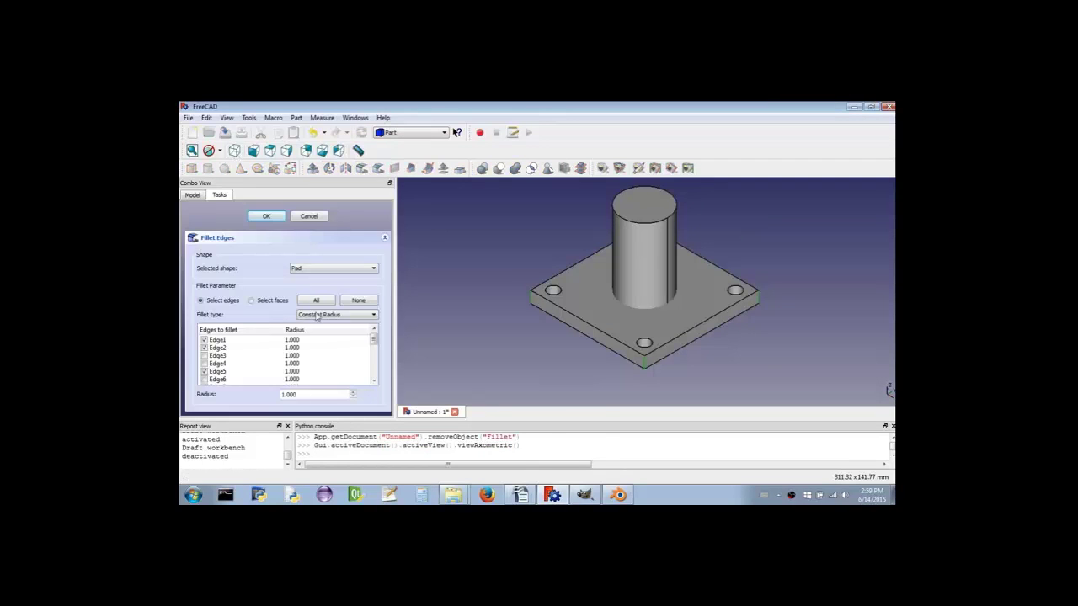
{"action": "key", "text": "Return"}
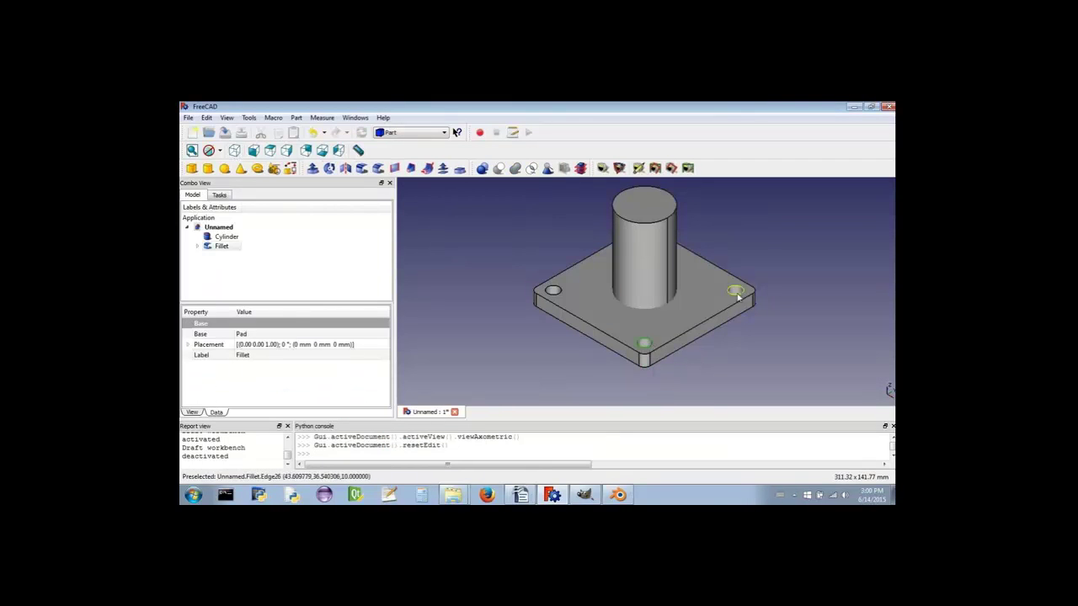
{"action": "middle_click_drag", "start_coordinate": [511, 288], "coordinate": [539, 269]}
{"action": "left_click", "coordinate": [362, 167]}
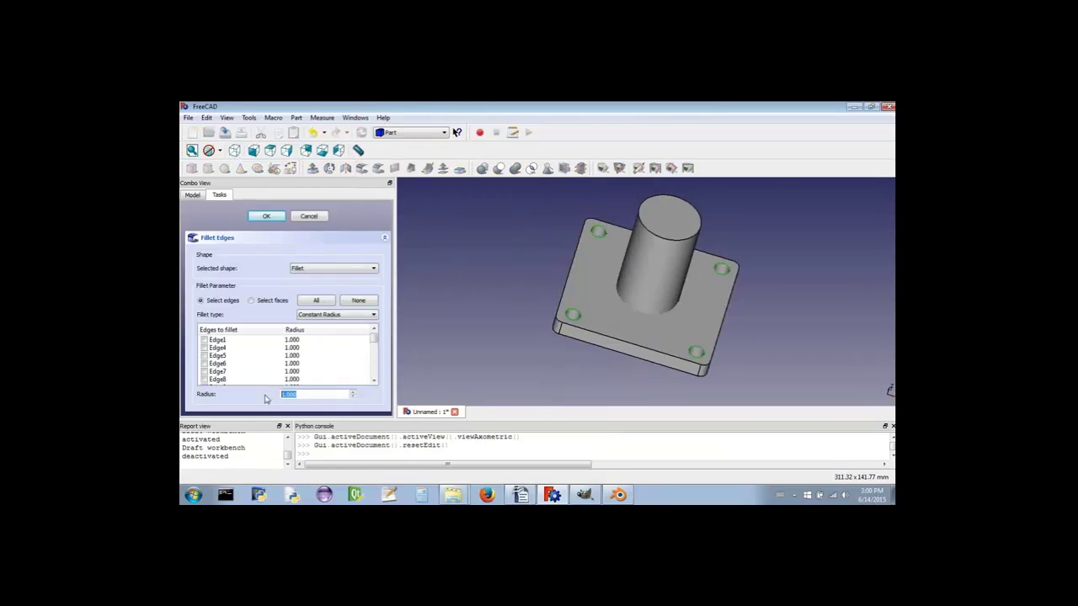
{"action": "left_click", "coordinate": [274, 223]}
{"action": "key", "text": "0"}
{"action": "key", "text": "0"}
- Check the Cylinder and Cone placements and set the Cone's Radius2 to 18
{"action": "left_click", "coordinate": [226, 237]}
{"action": "left_click", "coordinate": [350, 329]}
{"action": "left_click", "coordinate": [389, 334]}
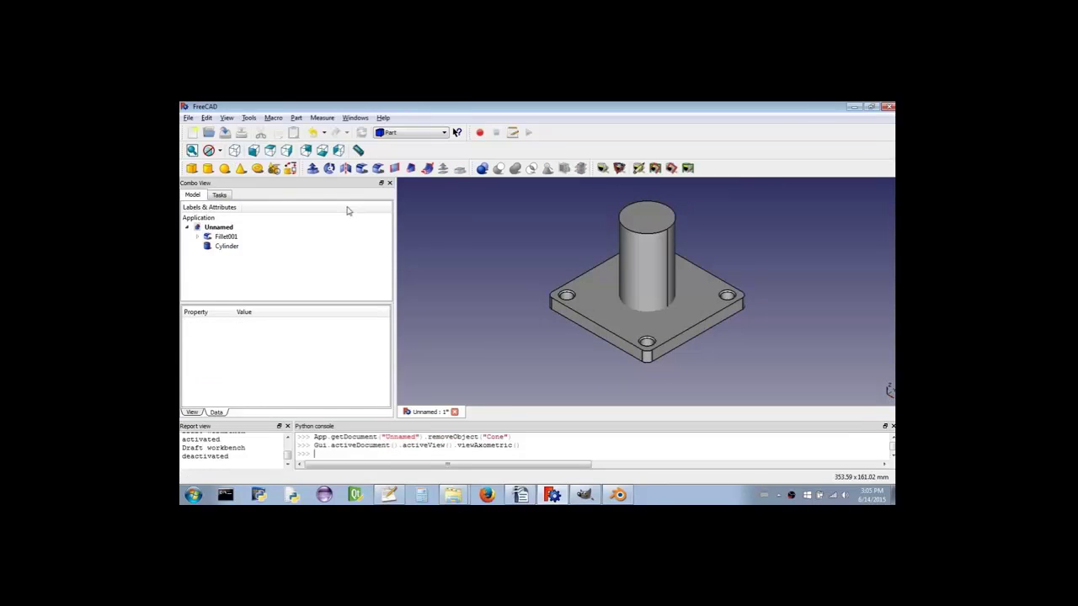
{"action": "left_click", "coordinate": [241, 168]}
{"action": "left_click", "coordinate": [222, 255]}
{"action": "left_click", "coordinate": [351, 325]}
{"action": "left_click", "coordinate": [386, 325]}
{"action": "key", "text": "Return"}
{"action": "double_click", "coordinate": [238, 376]}
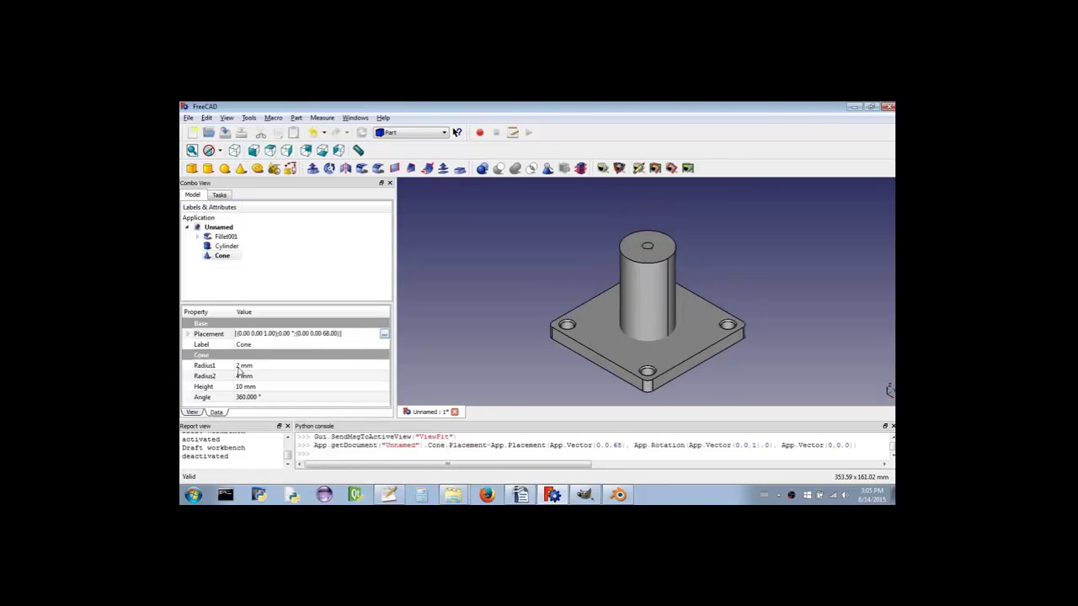
{"action": "type", "text": "18"}
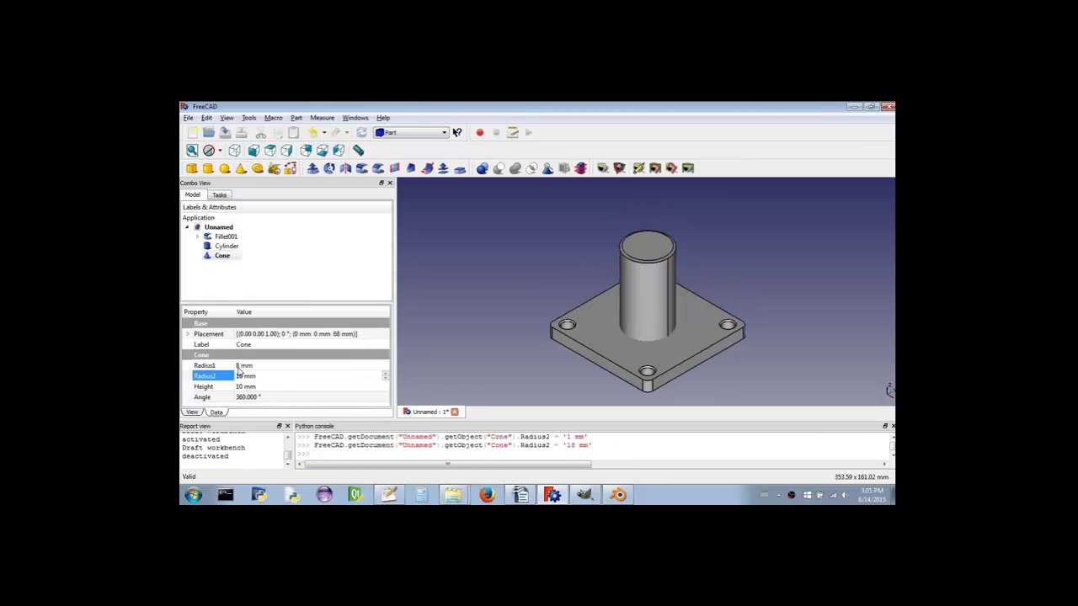
- Cut the Cone from the Cylinder, fuse Fillet001 with Cut, and name it My Part
{"action": "left_click", "coordinate": [227, 246]}
{"action": "left_click", "coordinate": [221, 255], "text": "ctrl"}
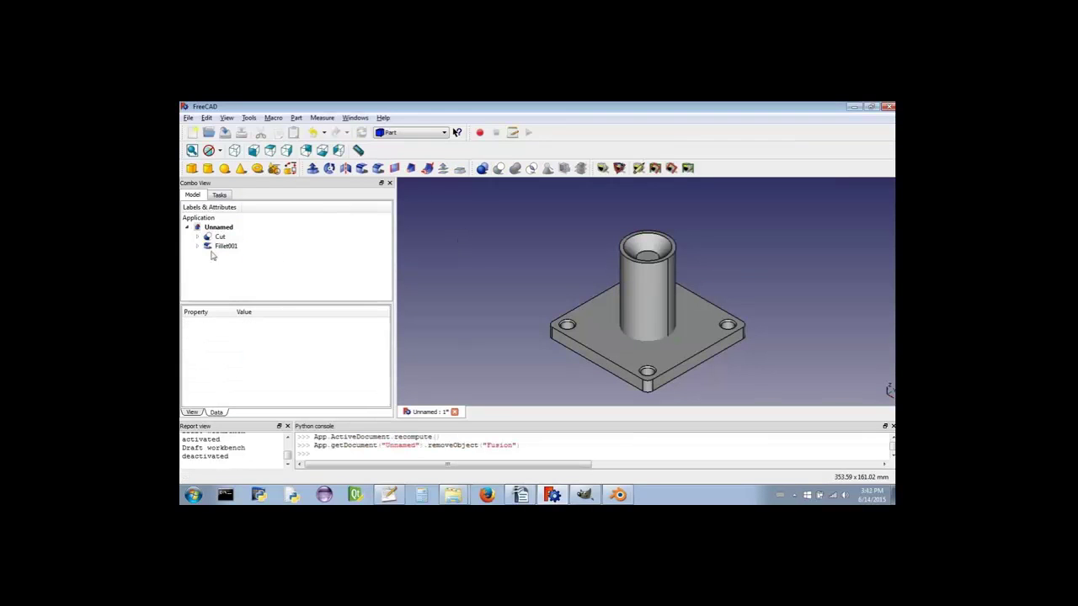
{"action": "left_click", "coordinate": [225, 246]}
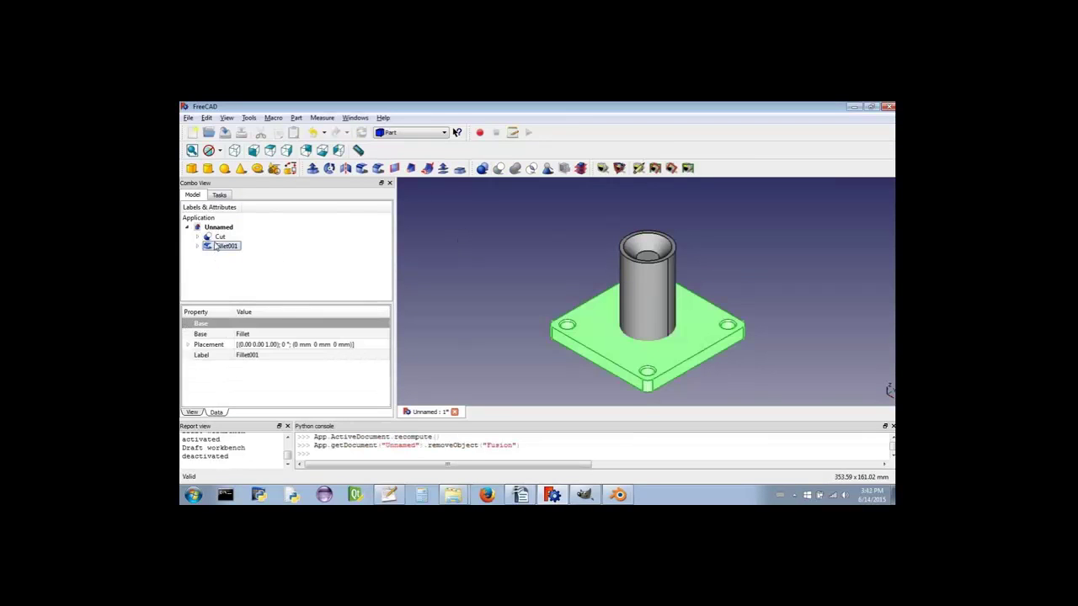
{"action": "left_click", "coordinate": [219, 237], "text": "ctrl"}
{"action": "left_click", "coordinate": [517, 168]}
{"action": "left_click", "coordinate": [224, 236]}
{"action": "left_click", "coordinate": [223, 237]}
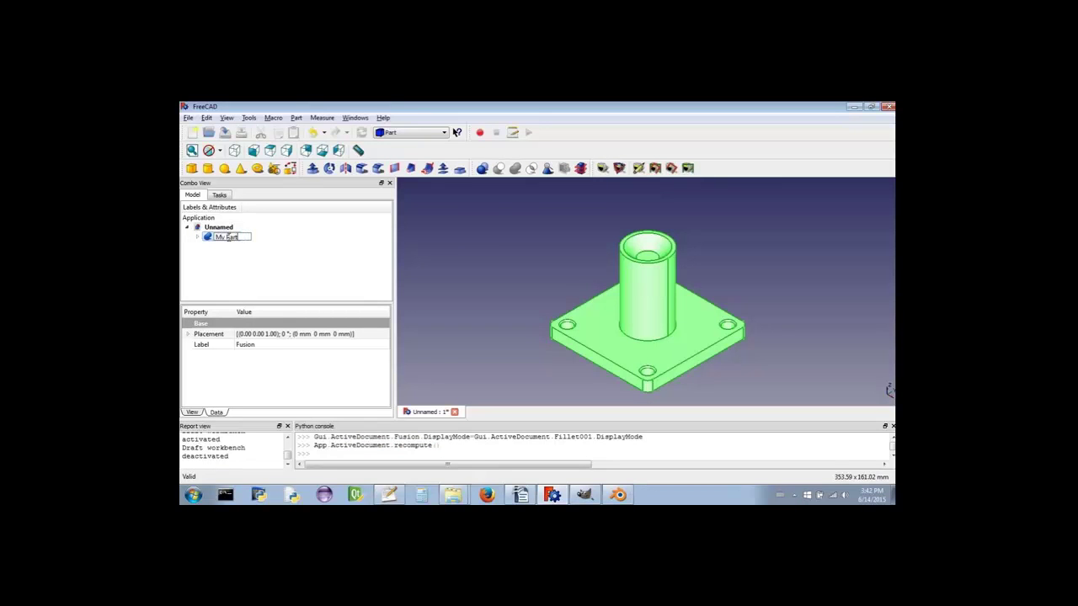
{"action": "key", "text": "Return"}
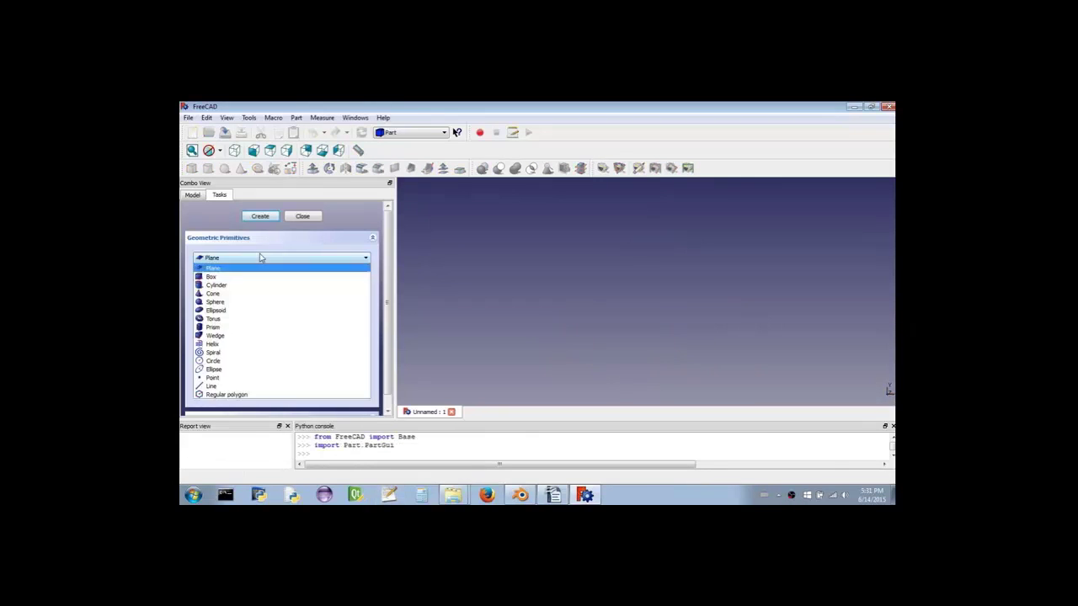
- Create the Point primitives that will form the corners of the face
{"action": "left_click", "coordinate": [253, 370]}
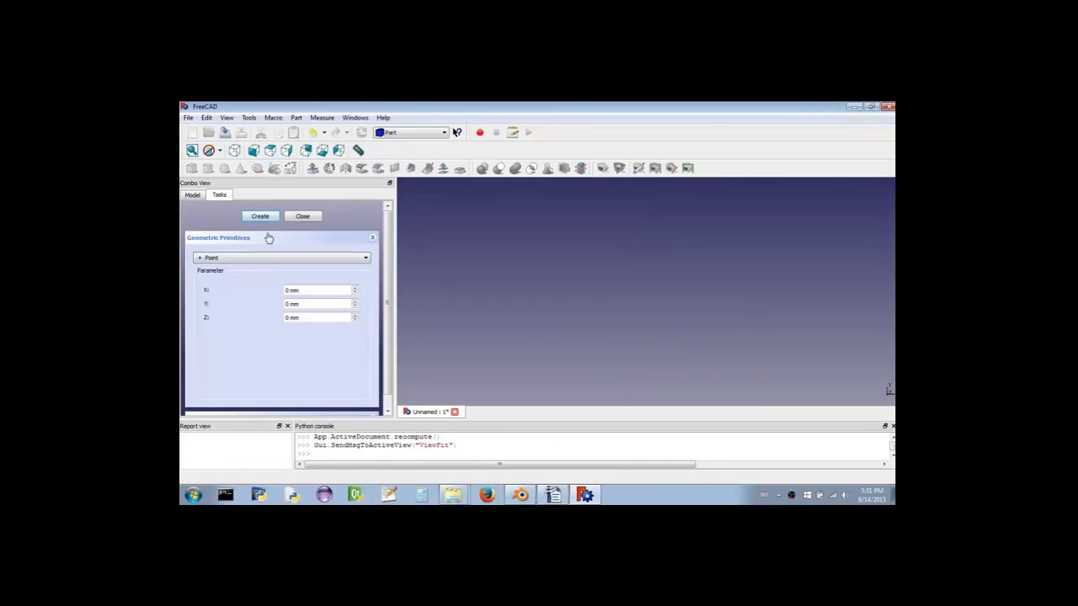
{"action": "type", "text": "1"}
{"action": "left_click", "coordinate": [287, 290]}
{"action": "type", "text": "1"}
{"action": "left_click", "coordinate": [302, 217]}
- Use Part > Shape builder to join the points into four edges forming a closed outline
{"action": "left_click", "coordinate": [291, 168]}
{"action": "left_click", "coordinate": [730, 377]}
{"action": "key", "text": "Return"}
{"action": "left_click", "coordinate": [729, 210]}
{"action": "key", "text": "Return"}
{"action": "left_click", "coordinate": [566, 210]}
{"action": "left_click", "coordinate": [566, 370]}
{"action": "left_click", "coordinate": [355, 346]}
{"action": "left_click", "coordinate": [728, 371]}
- Build a face from the four edges, tilt the view, and start exporting My Part
{"action": "left_click", "coordinate": [355, 346]}
{"action": "left_click", "coordinate": [200, 291]}
{"action": "left_click", "coordinate": [567, 290]}
{"action": "left_click", "coordinate": [649, 371]}
{"action": "left_click", "coordinate": [728, 325]}
{"action": "left_click", "coordinate": [692, 211]}
{"action": "left_click", "coordinate": [355, 346]}
{"action": "middle_click_drag", "start_coordinate": [589, 303], "coordinate": [590, 346]}
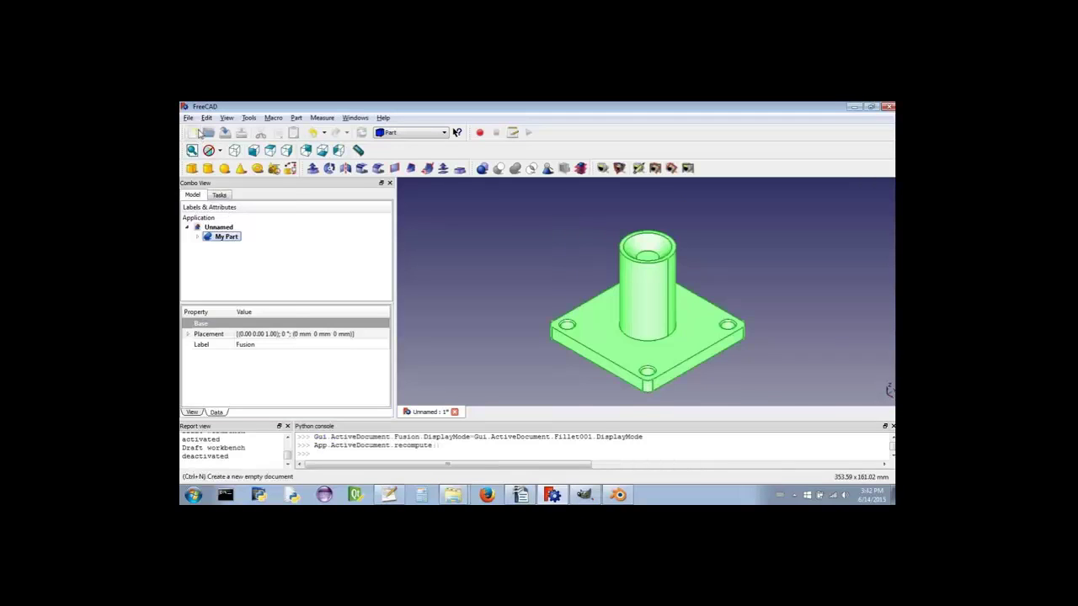
{"action": "left_click", "coordinate": [189, 117]}
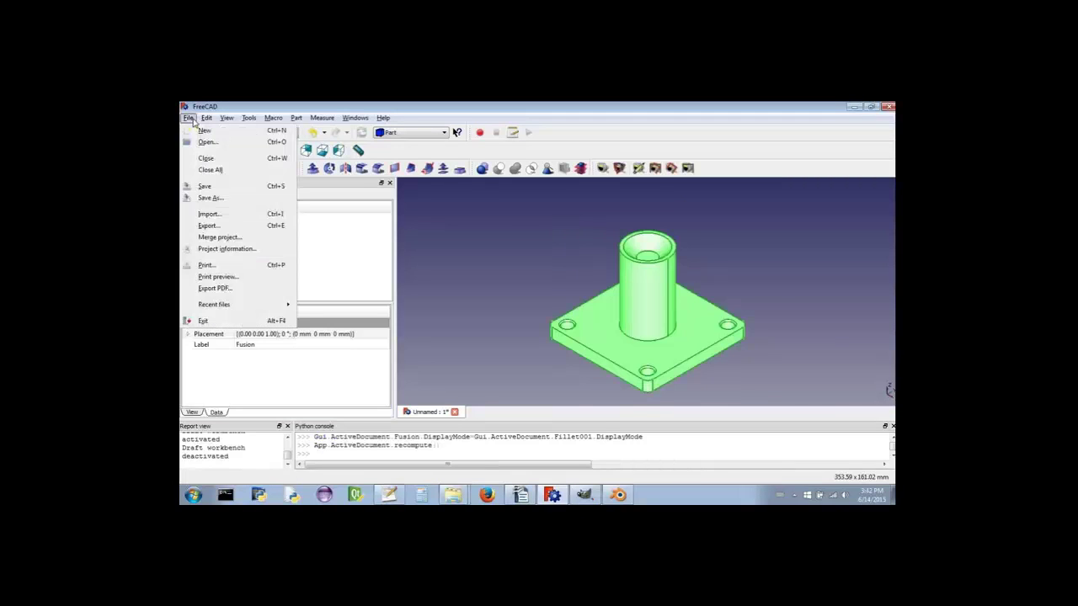
{"action": "left_click", "coordinate": [208, 226]}
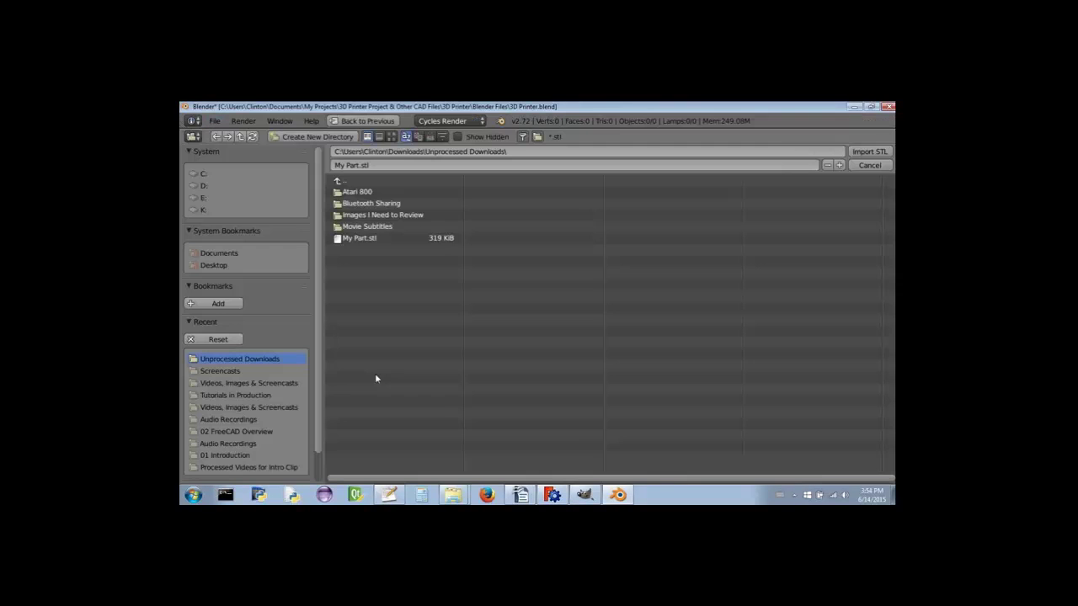
- Import the My Part STL into Blender, select it and enter Edit Mode on its mesh
{"action": "left_click", "coordinate": [385, 239]}
{"action": "left_click", "coordinate": [871, 149]}
{"action": "key", "text": "a"}
{"action": "key", "text": "Tab"}
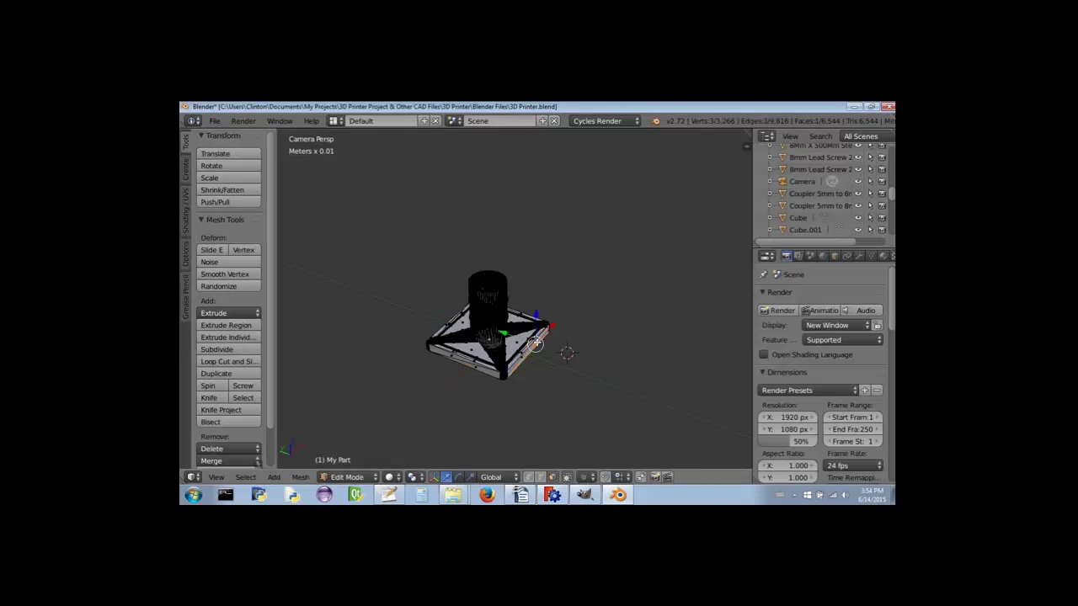
{"action": "middle_click_drag", "start_coordinate": [515, 339], "coordinate": [424, 457]}
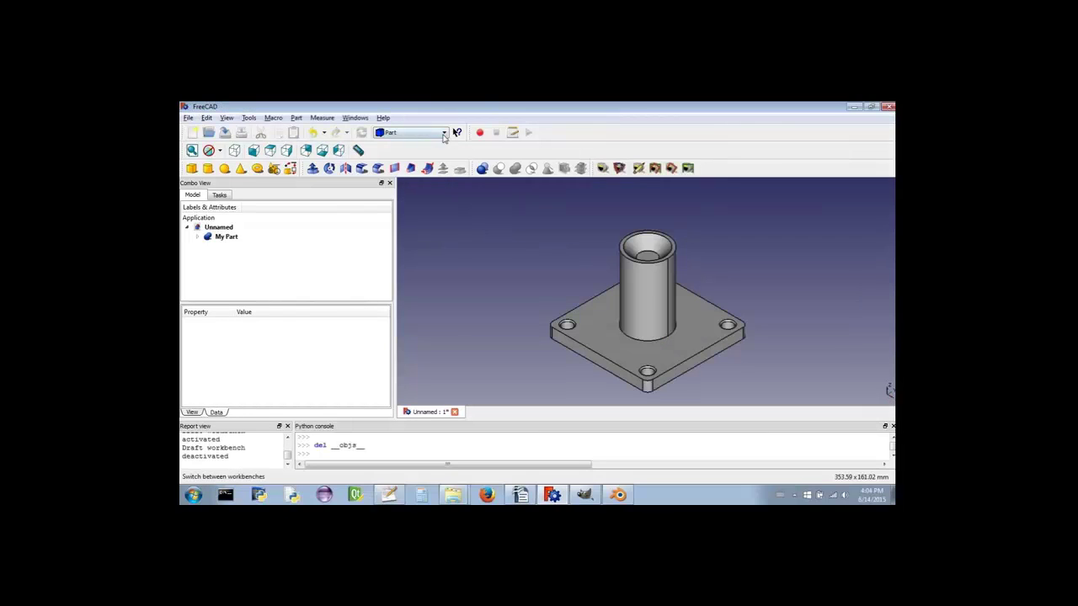
- Switch to the Draft workbench and draw a circle
{"action": "left_click", "coordinate": [413, 133]}
{"action": "left_click", "coordinate": [429, 168]}
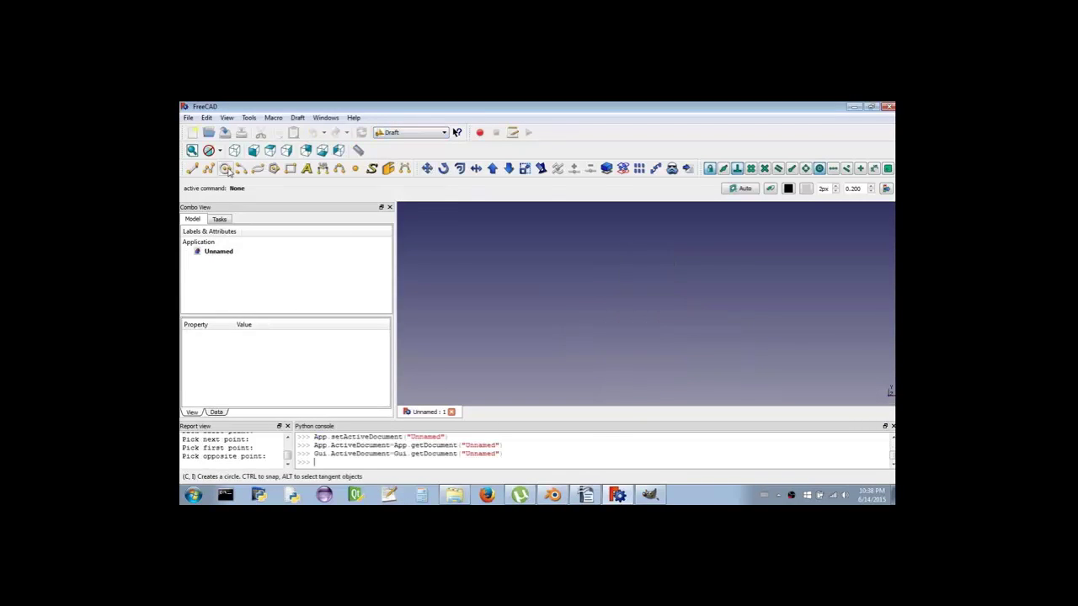
{"action": "left_click", "coordinate": [225, 169]}
{"action": "left_click", "coordinate": [450, 258]}
{"action": "left_click", "coordinate": [476, 279]}
- Draw a horizontal line and a rectangle in the 3D view
{"action": "left_click", "coordinate": [193, 169]}
{"action": "left_click", "coordinate": [413, 217]}
{"action": "left_click", "coordinate": [567, 216]}
{"action": "left_click", "coordinate": [290, 168]}
{"action": "left_click", "coordinate": [551, 235]}
{"action": "left_click", "coordinate": [661, 295]}
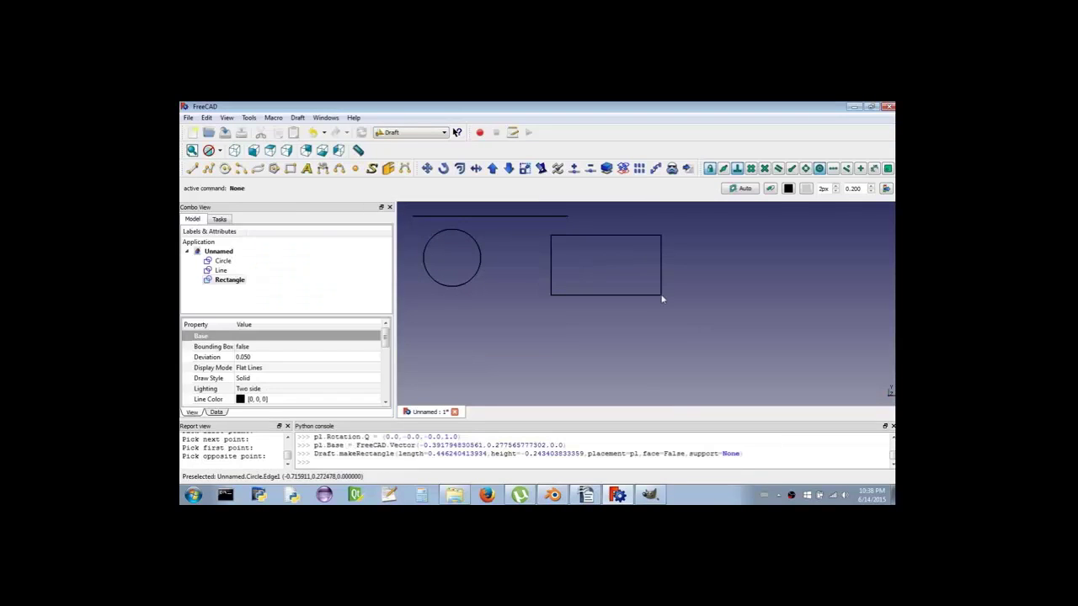
- Draw an arc and a triangular regular polygon
{"action": "left_click", "coordinate": [241, 169]}
{"action": "left_click", "coordinate": [474, 328]}
{"action": "left_click", "coordinate": [503, 323]}
{"action": "left_click", "coordinate": [500, 318]}
{"action": "left_click", "coordinate": [505, 341]}
{"action": "key", "text": "p"}
{"action": "key", "text": "g"}
{"action": "left_click", "coordinate": [610, 341]}
{"action": "left_click", "coordinate": [636, 341]}
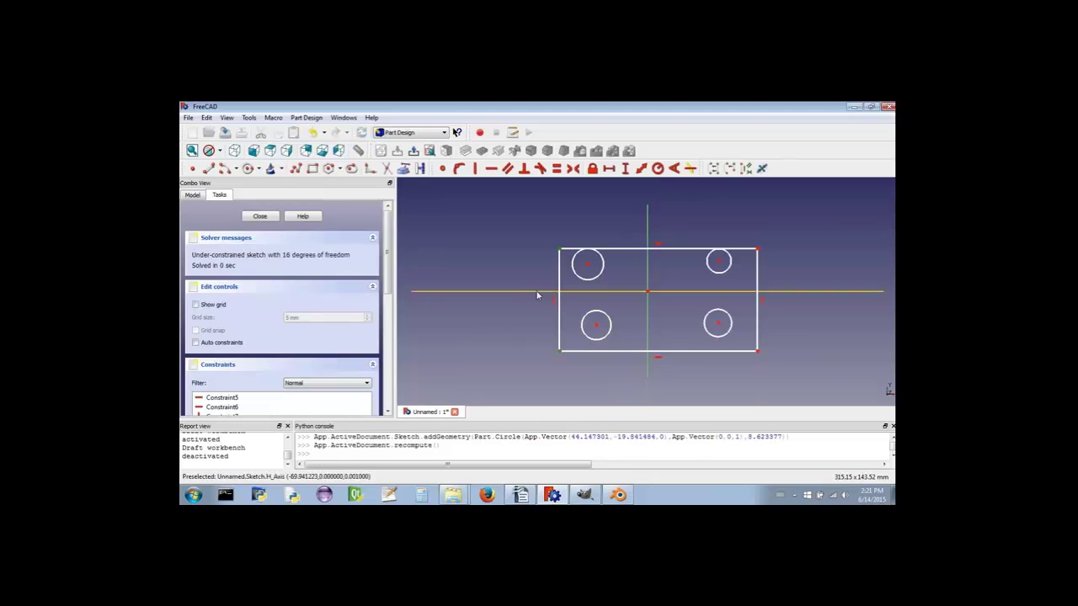
- Shrink the hole radii, add the 10 mm and 100 mm distance constraints, and close the sketch
{"action": "left_click", "coordinate": [554, 303]}
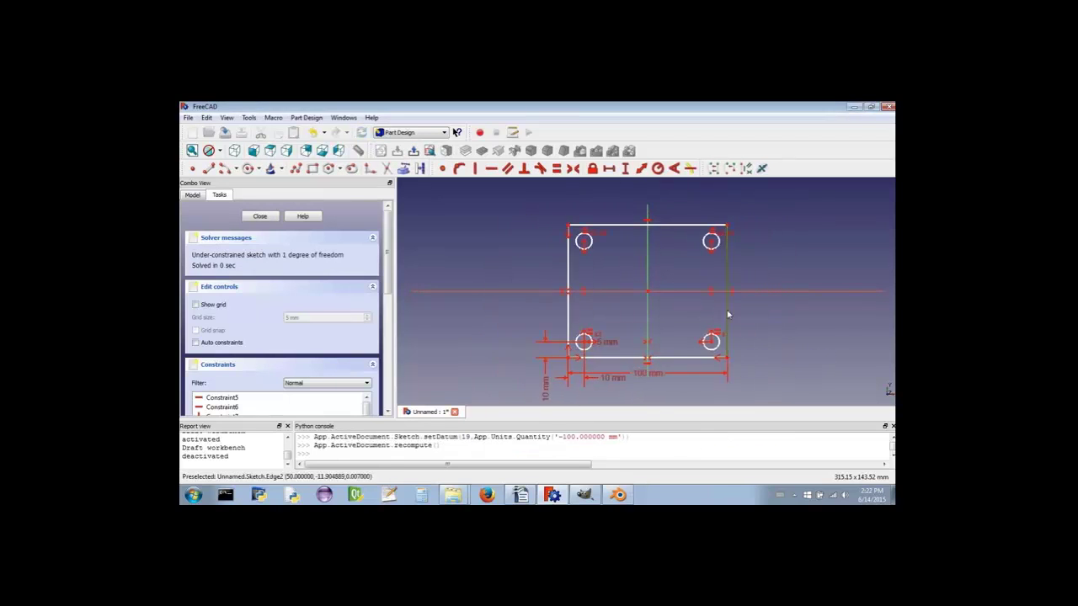
{"action": "left_click", "coordinate": [259, 217]}
{"action": "left_click", "coordinate": [234, 151]}
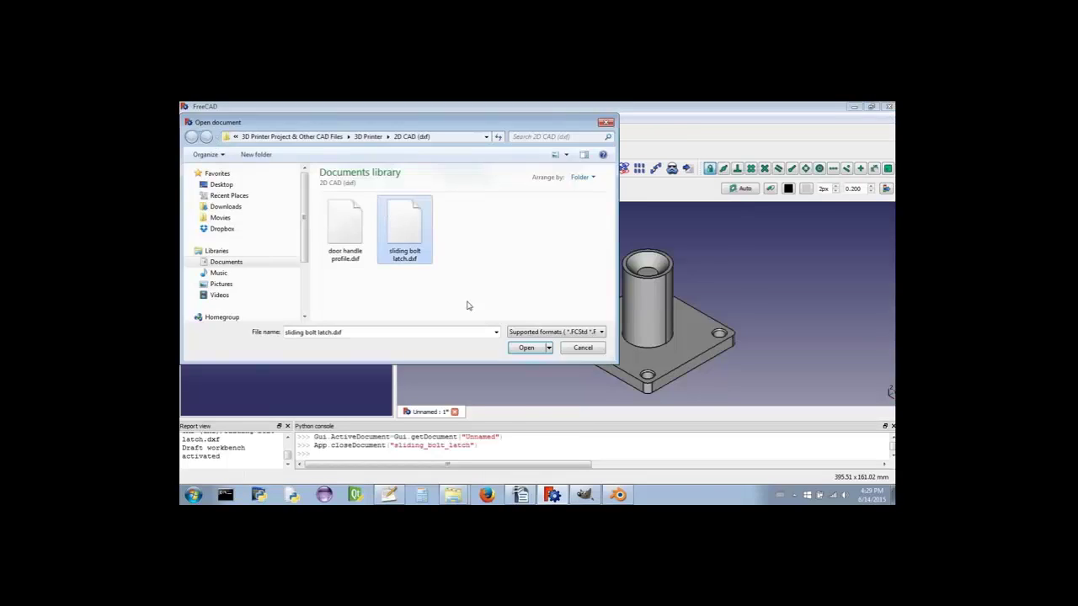
- Open the sliding bolt latch DXF drawing and delete its guide lines
{"action": "left_click", "coordinate": [515, 347]}
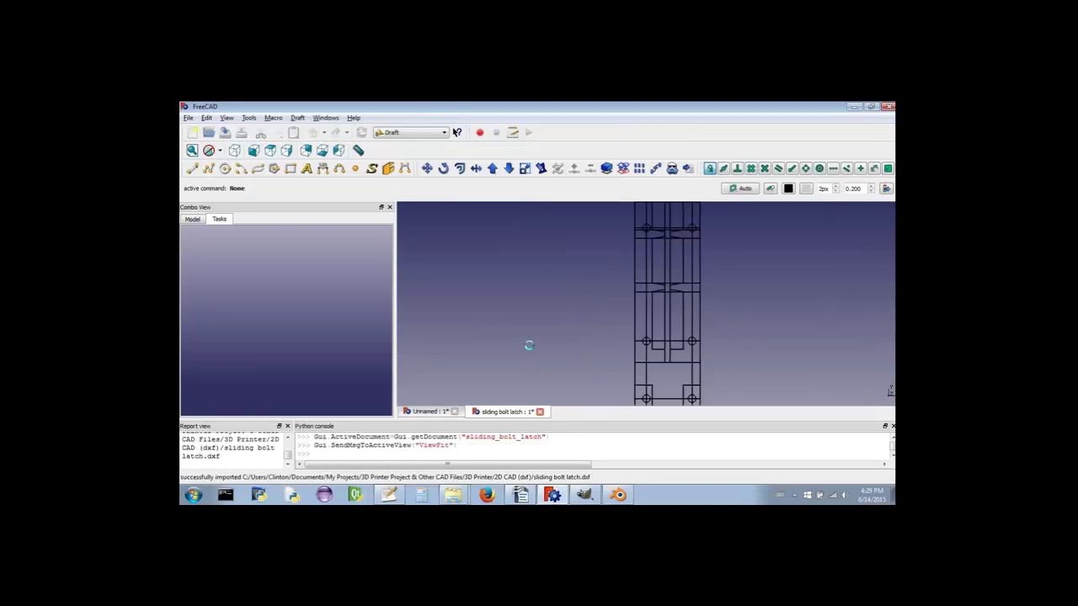
{"action": "mouse_move", "coordinate": [531, 350]}
{"action": "middle_mouse_down"}
{"action": "mouse_move", "coordinate": [650, 352]}
{"action": "mouse_move", "coordinate": [809, 301]}
{"action": "mouse_move", "coordinate": [784, 329]}
{"action": "mouse_move", "coordinate": [750, 316]}
{"action": "mouse_move", "coordinate": [614, 349]}
{"action": "middle_mouse_up"}
{"action": "left_click", "coordinate": [193, 219]}
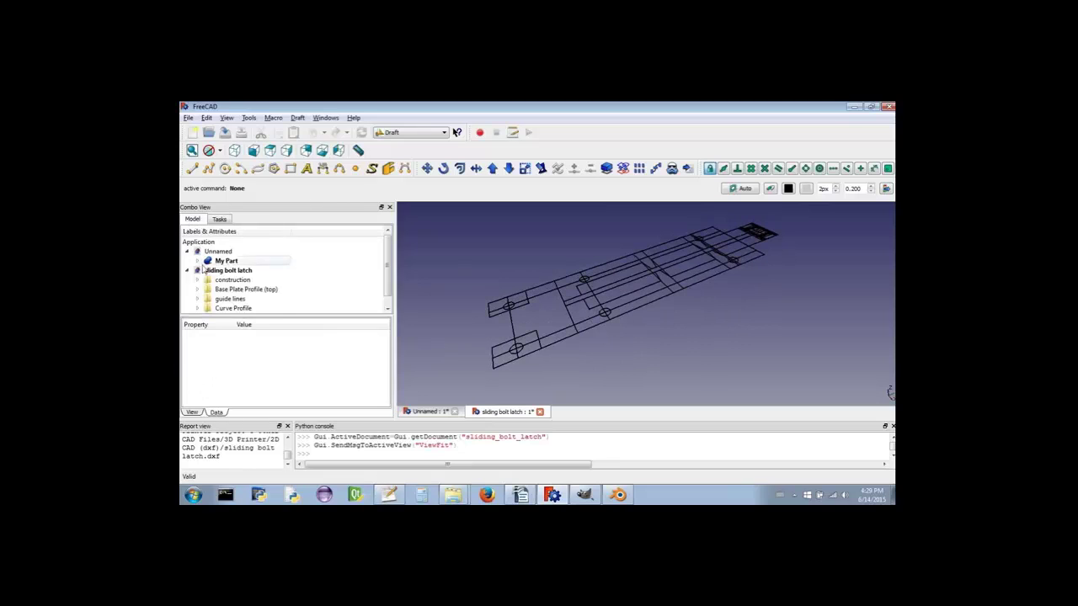
{"action": "left_click", "coordinate": [232, 280]}
{"action": "key", "text": "Delete"}
{"action": "left_click", "coordinate": [232, 291]}
{"action": "key", "text": "Delete"}
- Convert the Base Plate Profile (top) lines and circles into a sketch
{"action": "left_click", "coordinate": [198, 279]}
{"action": "left_click", "coordinate": [236, 289]}
{"action": "scroll", "coordinate": [252, 278], "scroll_direction": "down", "scroll_amount": 5}
{"action": "left_click", "coordinate": [238, 299], "text": "shift"}
{"action": "left_click", "coordinate": [622, 168]}
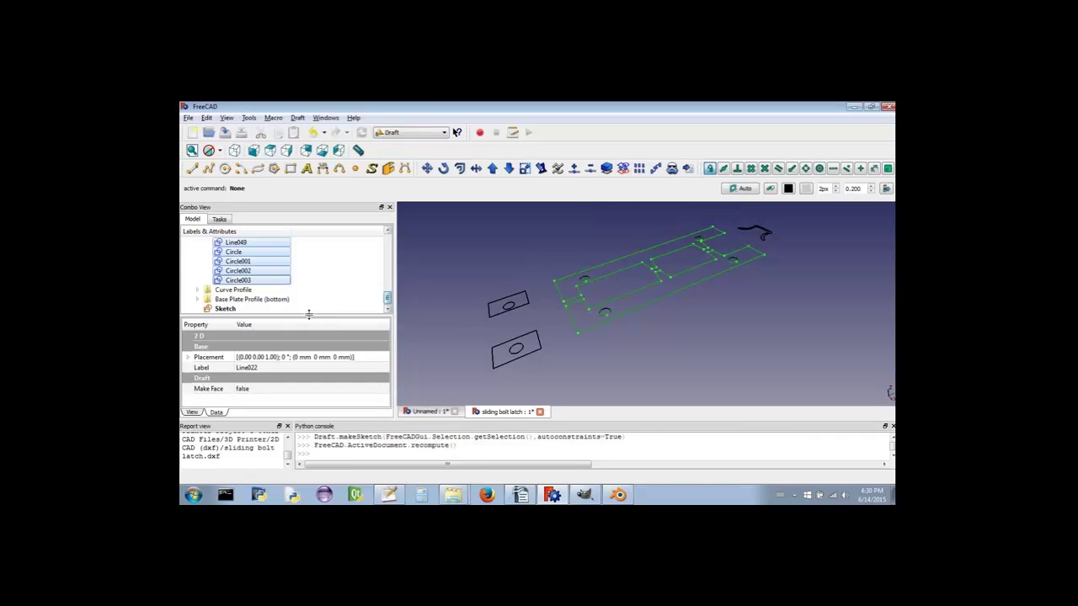
- Switch to Part Design and pad the sketch into a solid plate
{"action": "left_click", "coordinate": [411, 132]}
{"action": "left_click", "coordinate": [407, 236]}
{"action": "left_click", "coordinate": [465, 150]}
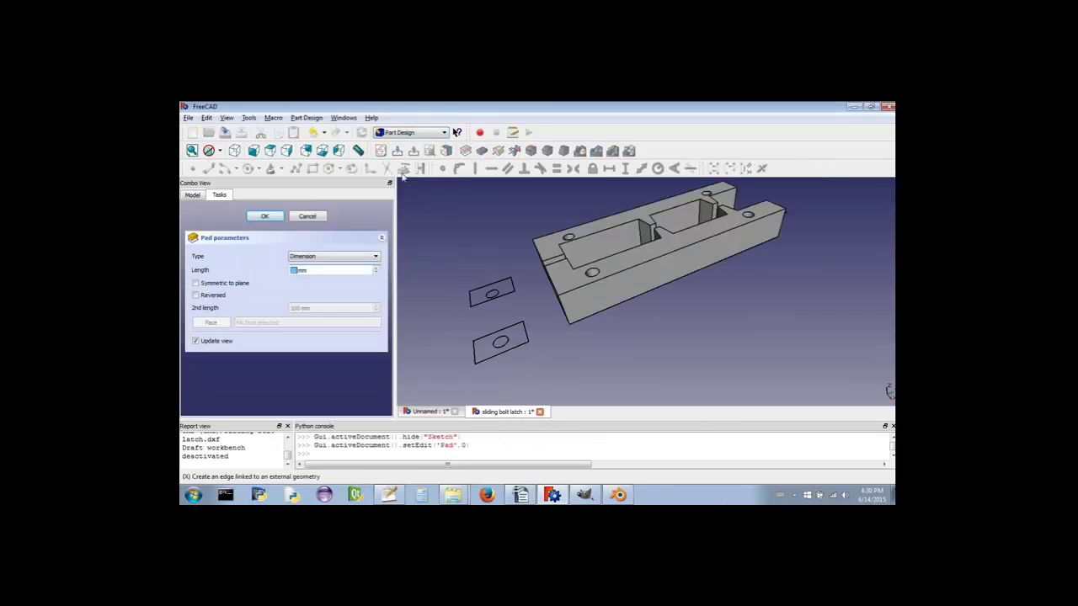
{"action": "scroll", "coordinate": [303, 265], "scroll_direction": "down", "scroll_amount": 7}
{"action": "left_click", "coordinate": [252, 216]}
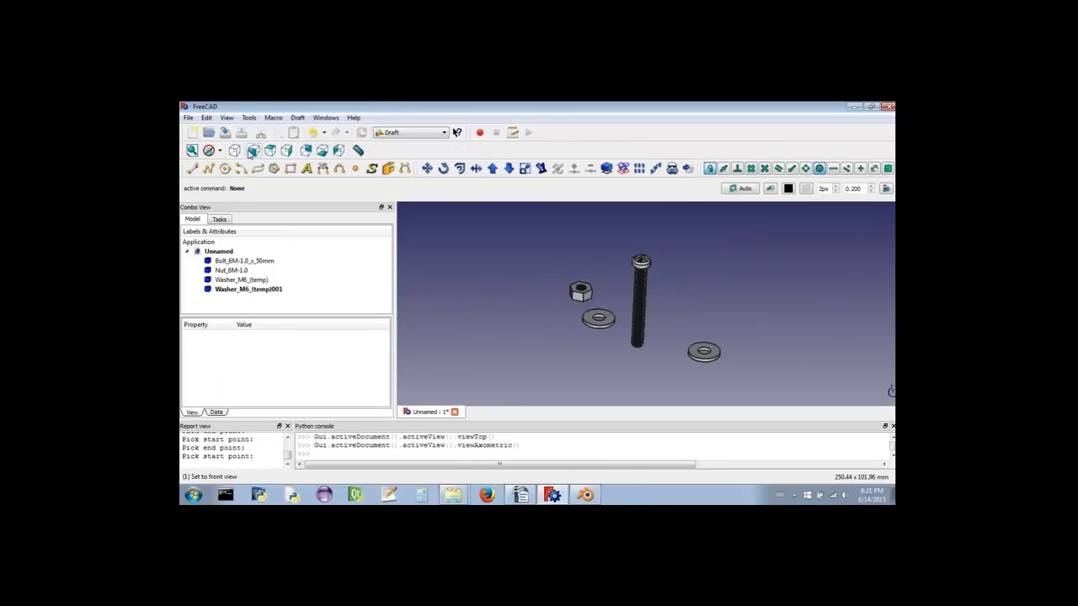
- Select Washer_M6_(temp)001 in isometric view and start a Draft Move from its centre
{"action": "key", "text": "1"}
{"action": "left_click", "coordinate": [284, 290]}
{"action": "key", "text": "0"}
{"action": "key", "text": "m"}
{"action": "key", "text": "v"}
{"action": "left_click", "coordinate": [593, 314]}
{"action": "middle_click_drag", "start_coordinate": [773, 284], "coordinate": [665, 284]}
- Place the first washer, then move another washer under the bolt head
{"action": "left_click", "coordinate": [587, 255]}
{"action": "key", "text": "1"}
{"action": "left_click", "coordinate": [677, 343]}
{"action": "key", "text": "m"}
{"action": "key", "text": "v"}
{"action": "key", "text": "0"}
{"action": "scroll", "coordinate": [716, 321], "scroll_direction": "up", "scroll_amount": 5}
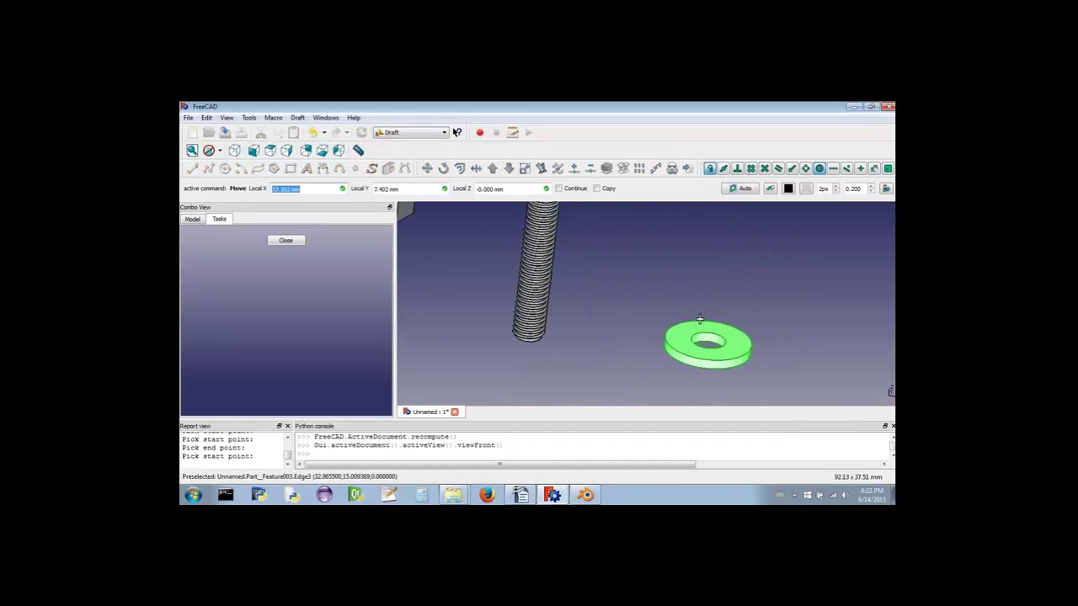
{"action": "left_click", "coordinate": [703, 341]}
{"action": "left_click", "coordinate": [528, 338]}
- Slide the washer further along the bolt shank
{"action": "key", "text": "1"}
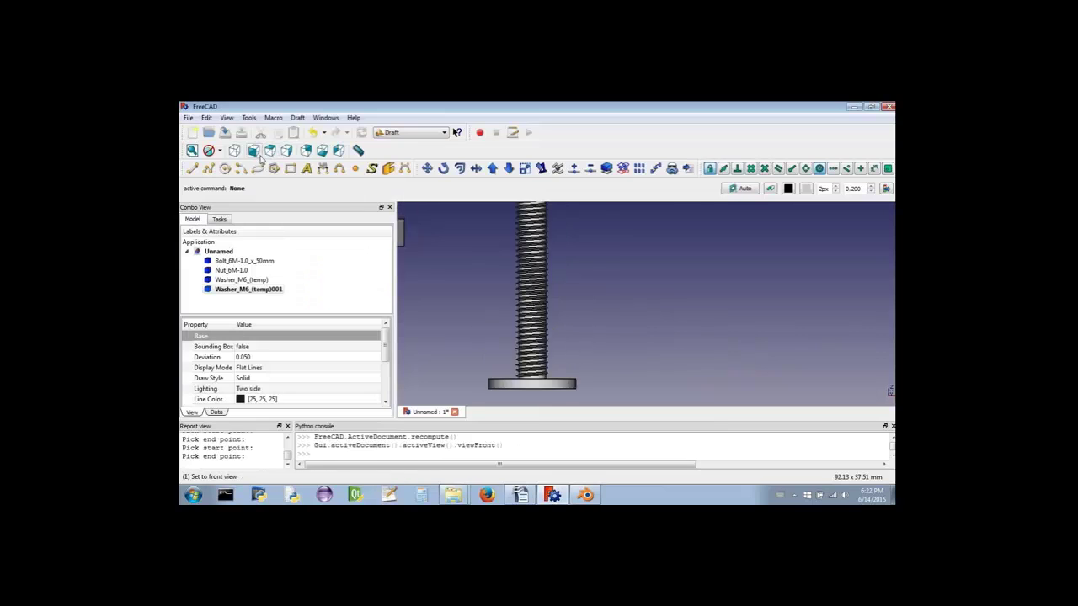
{"action": "key", "text": "m"}
{"action": "key", "text": "v"}
{"action": "left_click", "coordinate": [603, 318]}
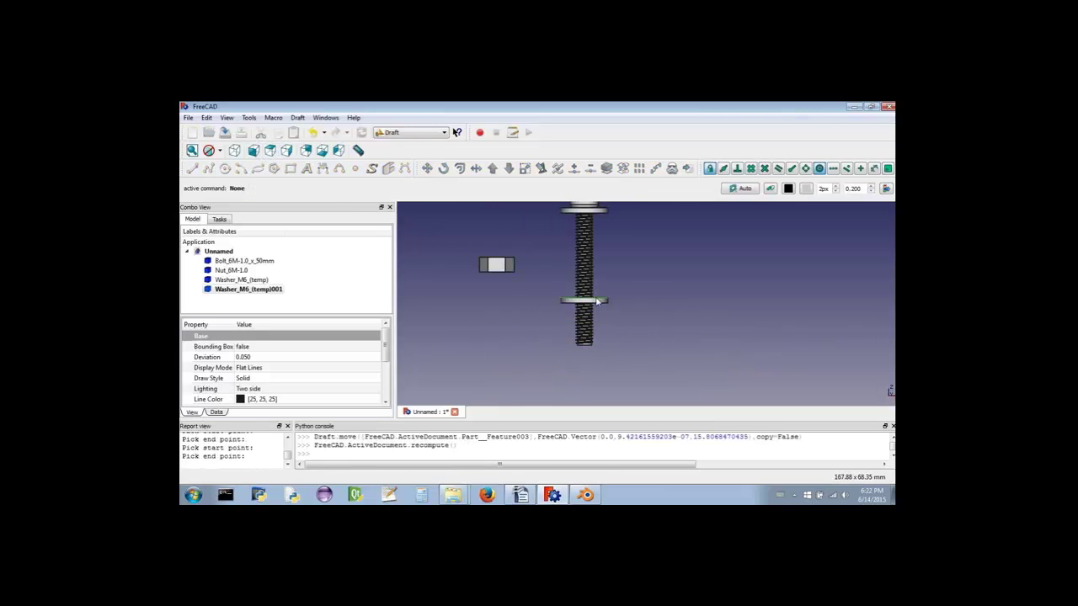
{"action": "key", "text": "0"}
- Move the nut onto the bolt's lower end
{"action": "left_click", "coordinate": [240, 269]}
{"action": "left_click", "coordinate": [427, 168]}
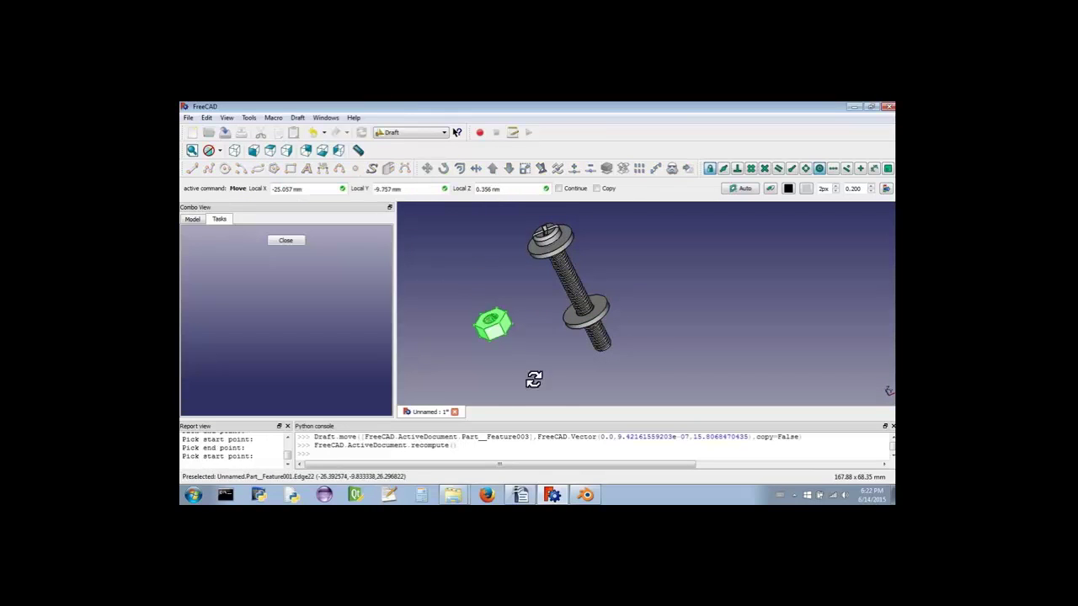
{"action": "left_click", "coordinate": [493, 272]}
{"action": "left_click", "coordinate": [577, 307]}
{"action": "key", "text": "1"}
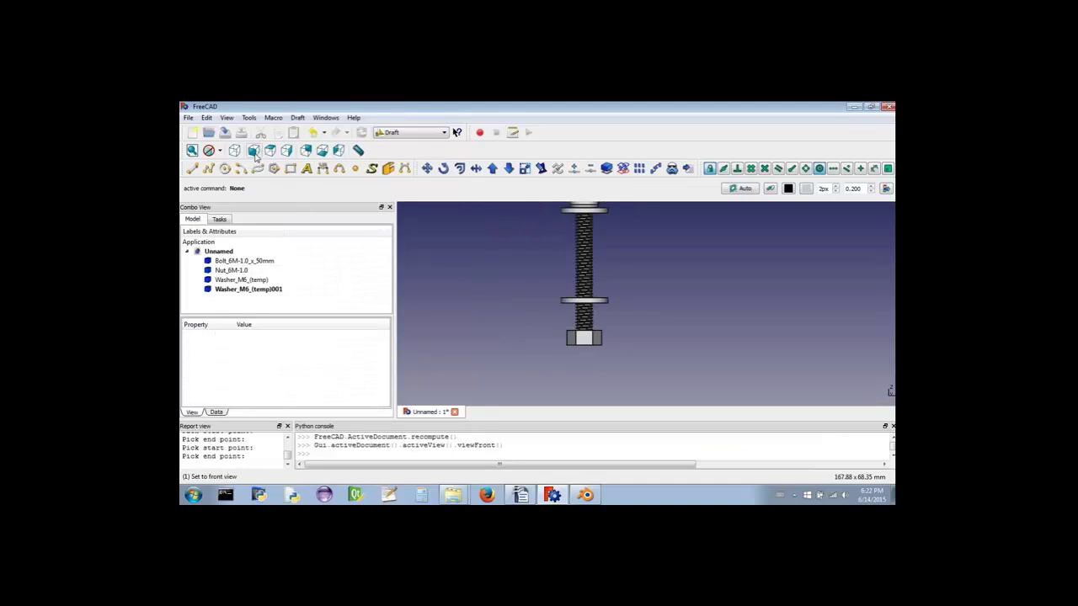
{"action": "scroll", "coordinate": [621, 354], "scroll_direction": "up", "scroll_amount": 3}
- Move the loose washer onto the nut, then view the assembly obliquely
{"action": "left_click", "coordinate": [242, 279]}
{"action": "left_click", "coordinate": [427, 169]}
{"action": "middle_click_drag", "start_coordinate": [429, 354], "coordinate": [513, 250]}
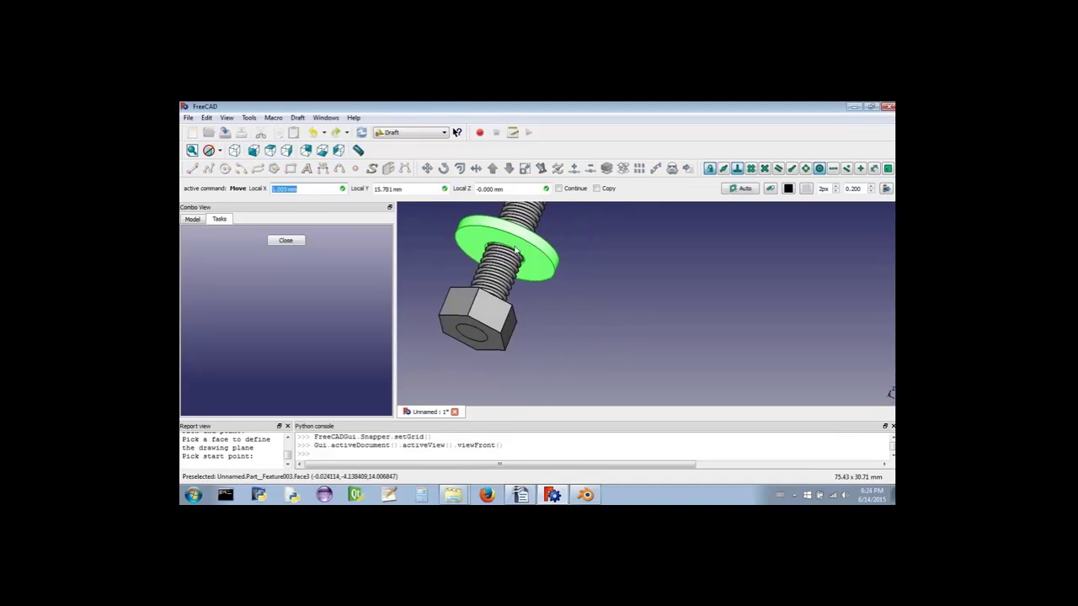
{"action": "left_click", "coordinate": [513, 250]}
{"action": "key", "text": "1"}
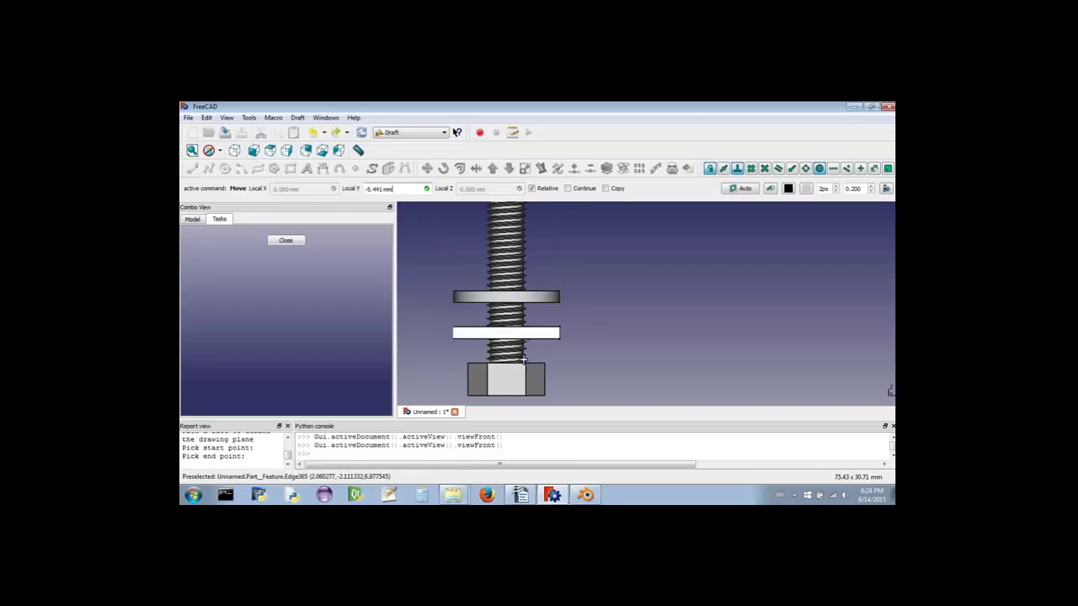
{"action": "left_click", "coordinate": [526, 352]}
{"action": "middle_click_drag", "start_coordinate": [581, 309], "coordinate": [544, 290]}
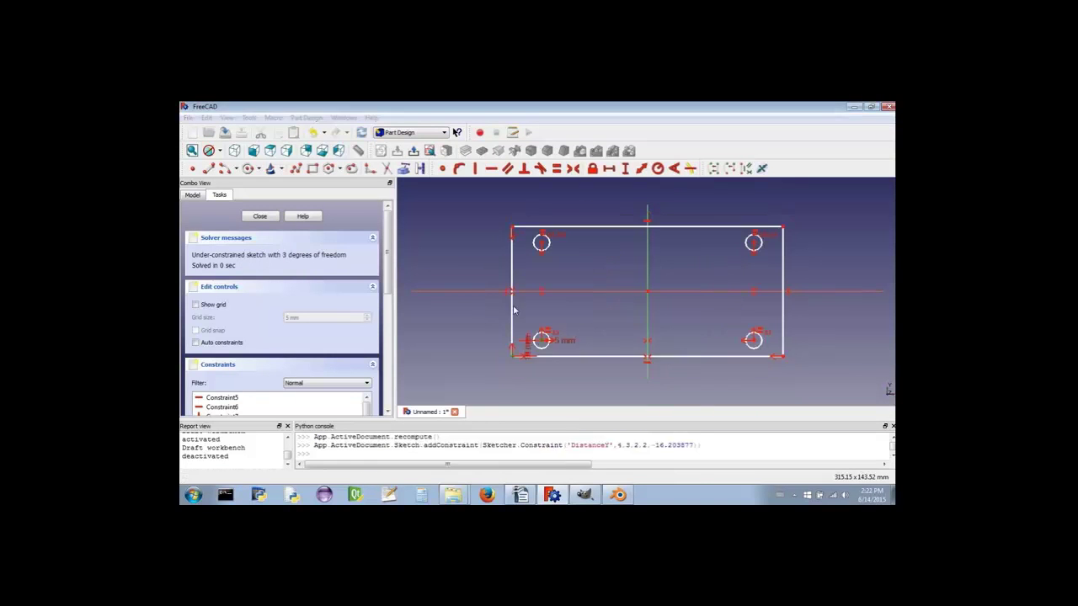
- Close the finished, constrained plate sketch with its four holes
{"action": "left_click", "coordinate": [259, 217]}
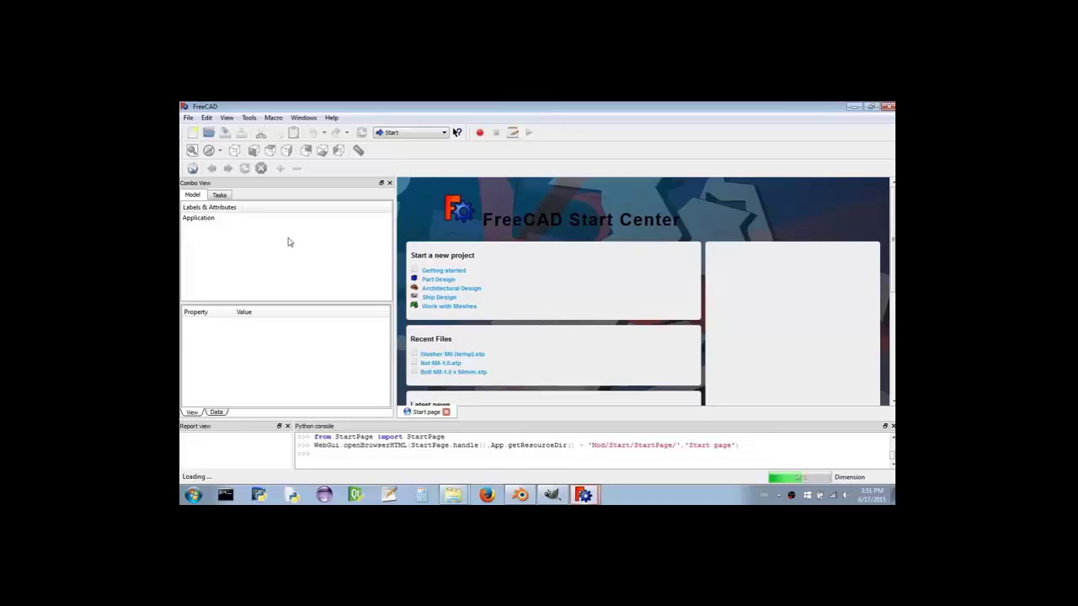
{"action": "left_click", "coordinate": [207, 118]}
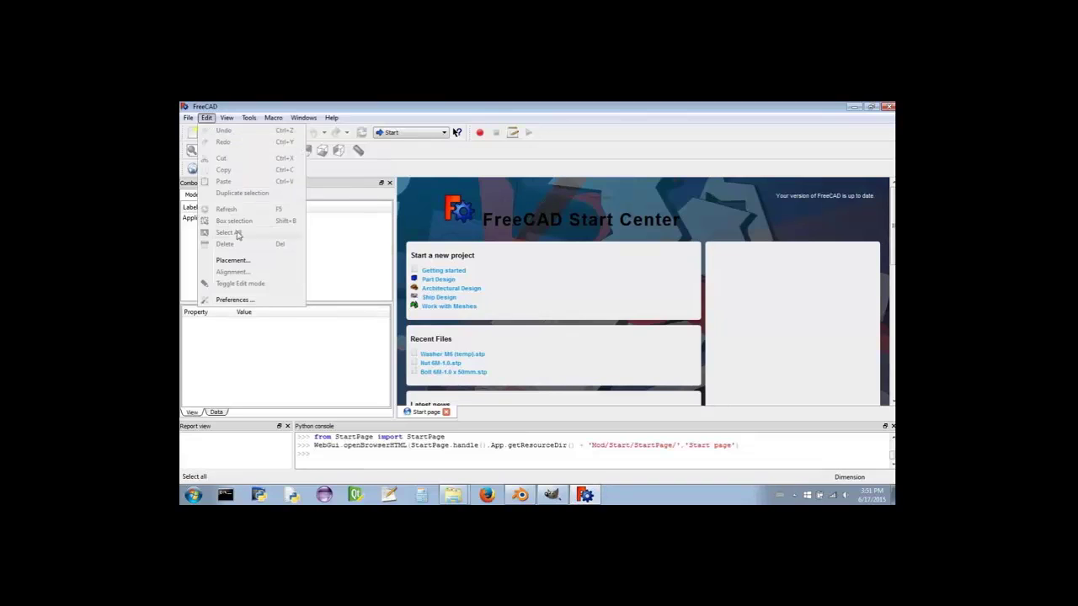
{"action": "left_click", "coordinate": [239, 301]}
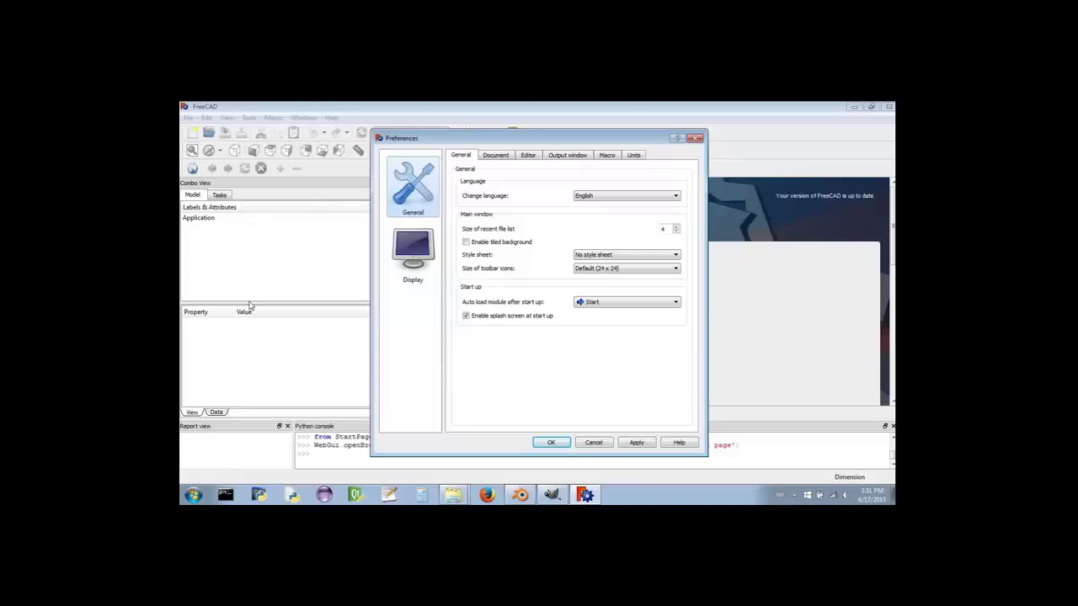
{"action": "left_click", "coordinate": [594, 442]}
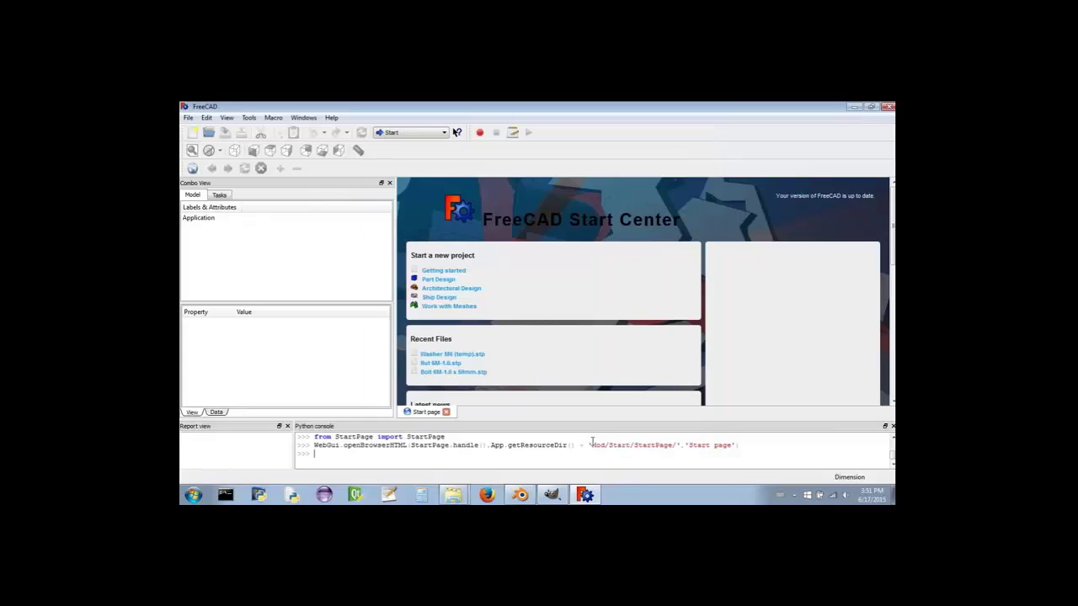
- Activate Part Design, then open Preferences and cancel without changes
{"action": "left_click", "coordinate": [411, 132]}
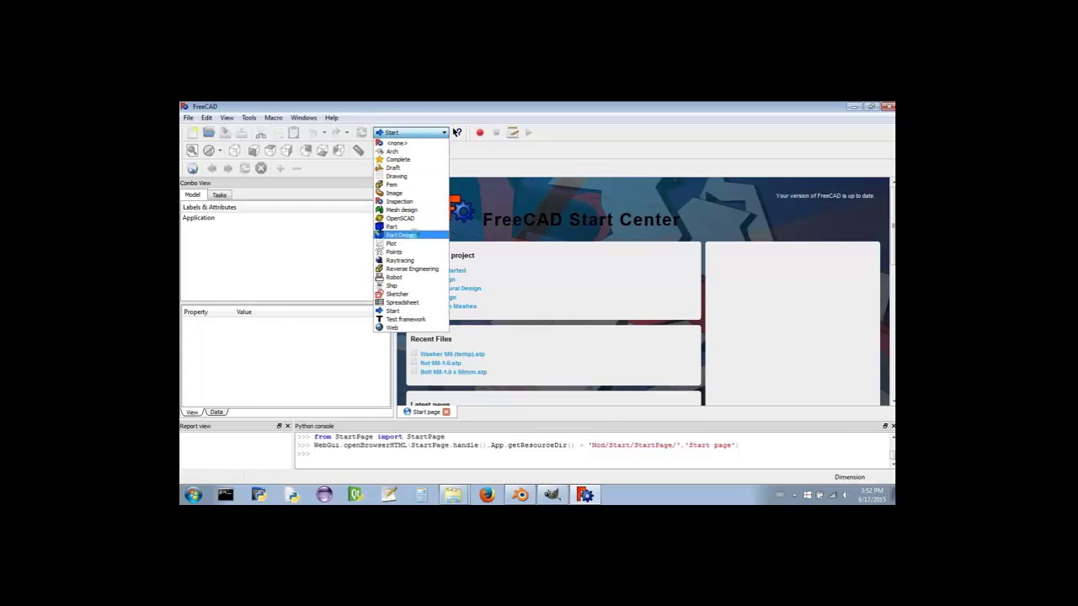
{"action": "left_click", "coordinate": [412, 236]}
{"action": "left_click", "coordinate": [207, 119]}
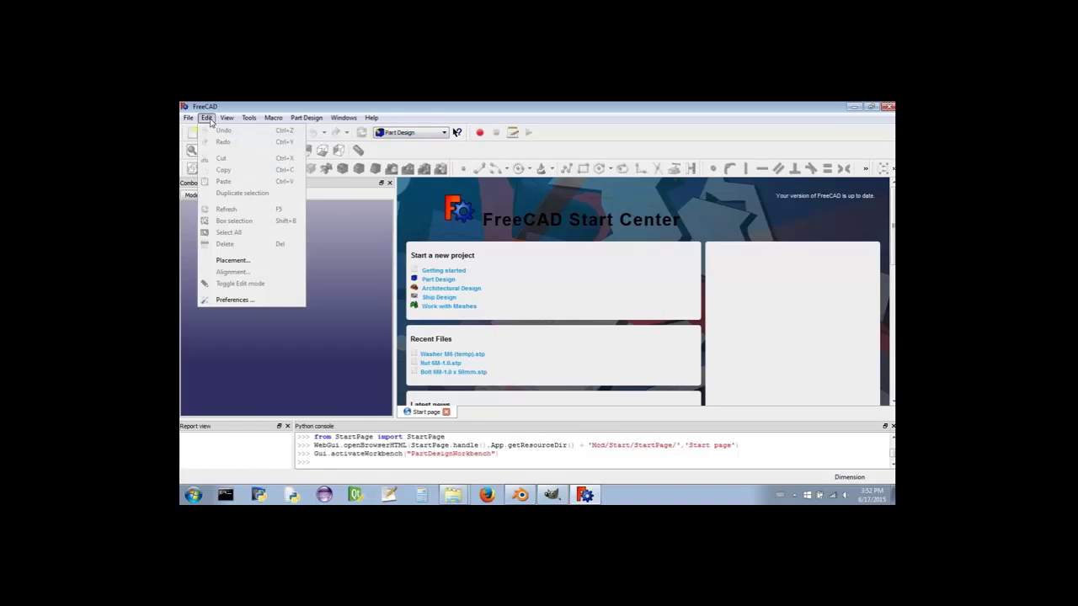
{"action": "left_click", "coordinate": [256, 300]}
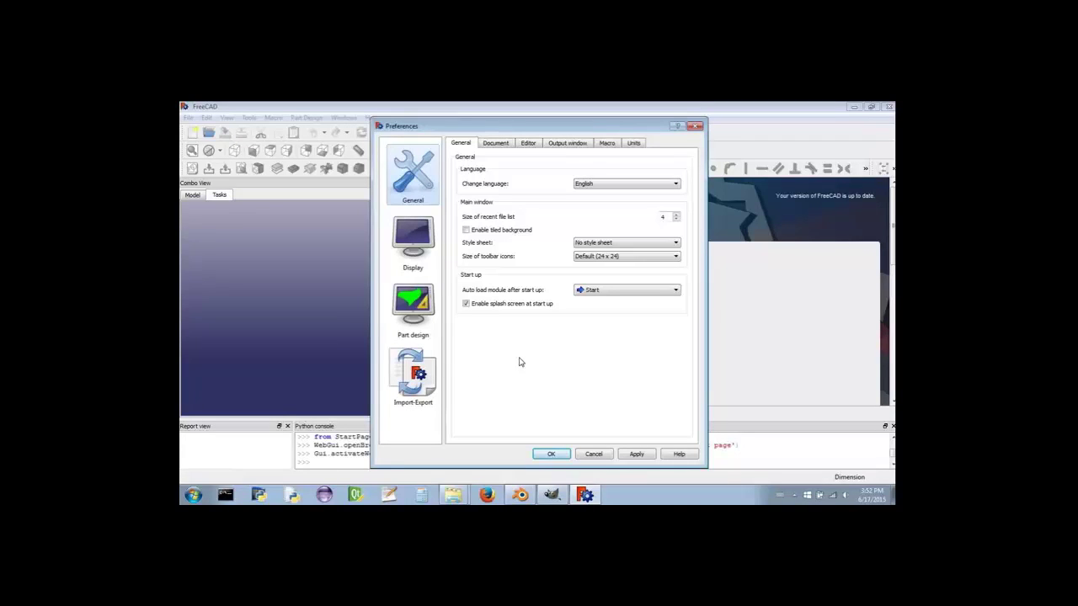
{"action": "left_click", "coordinate": [593, 454]}
- Return to the Start workbench and reopen Preferences to check for the Part design and Import-Export pages
{"action": "left_click", "coordinate": [407, 135]}
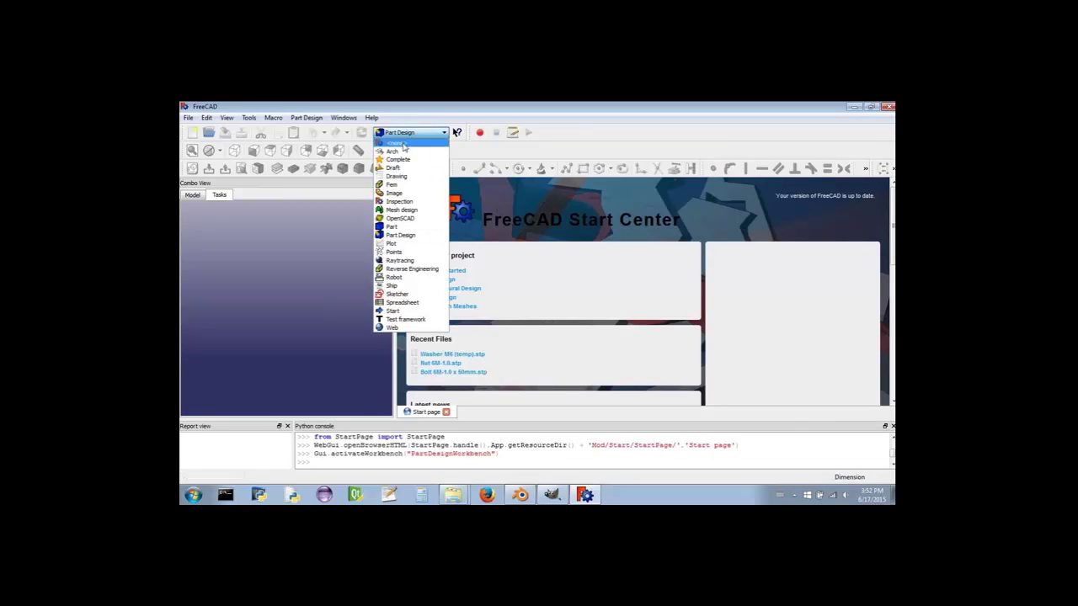
{"action": "left_click", "coordinate": [394, 311]}
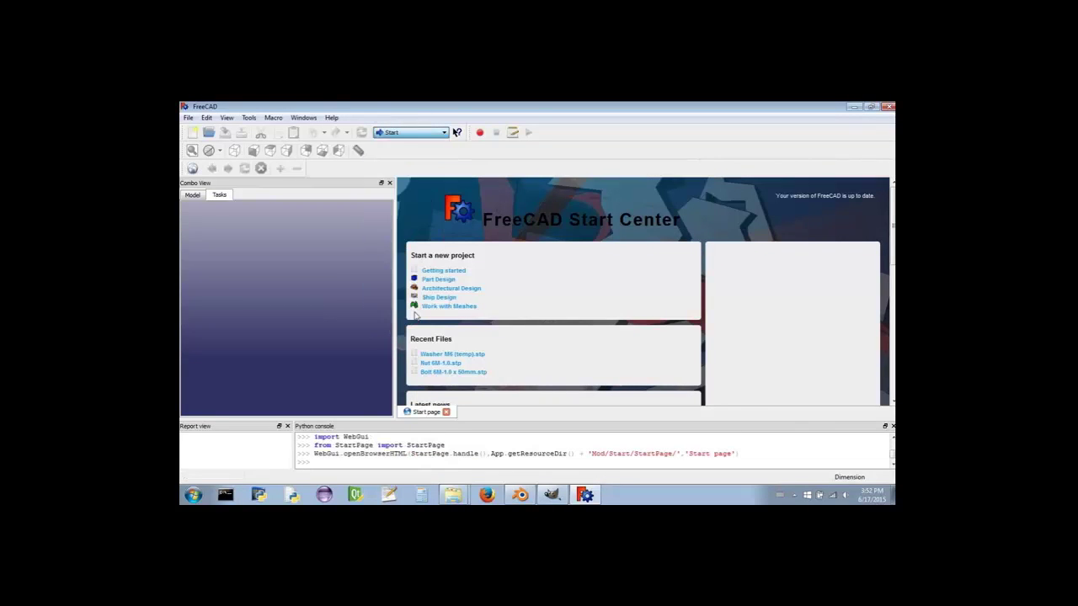
{"action": "left_click", "coordinate": [207, 118]}
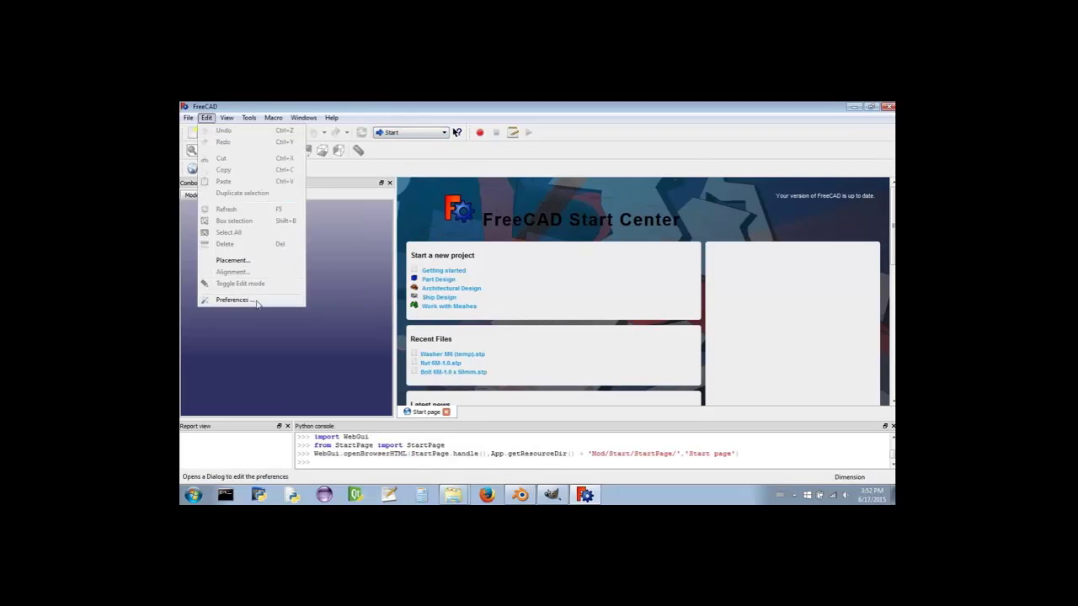
{"action": "left_click", "coordinate": [256, 304]}
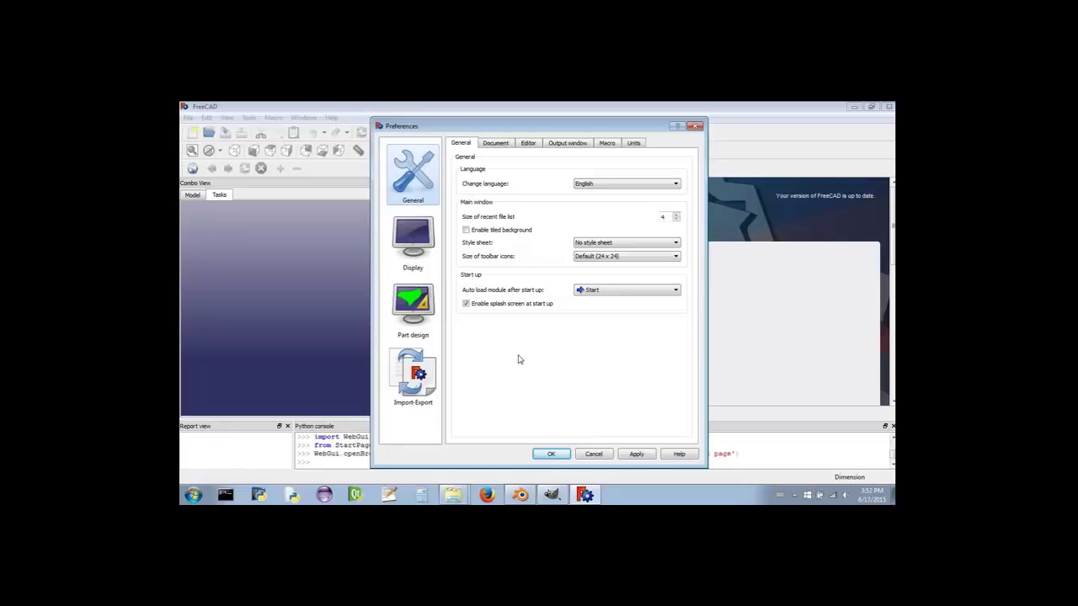
- Close the Preferences dialog and activate the Draft workbench
{"action": "key", "text": "Return"}
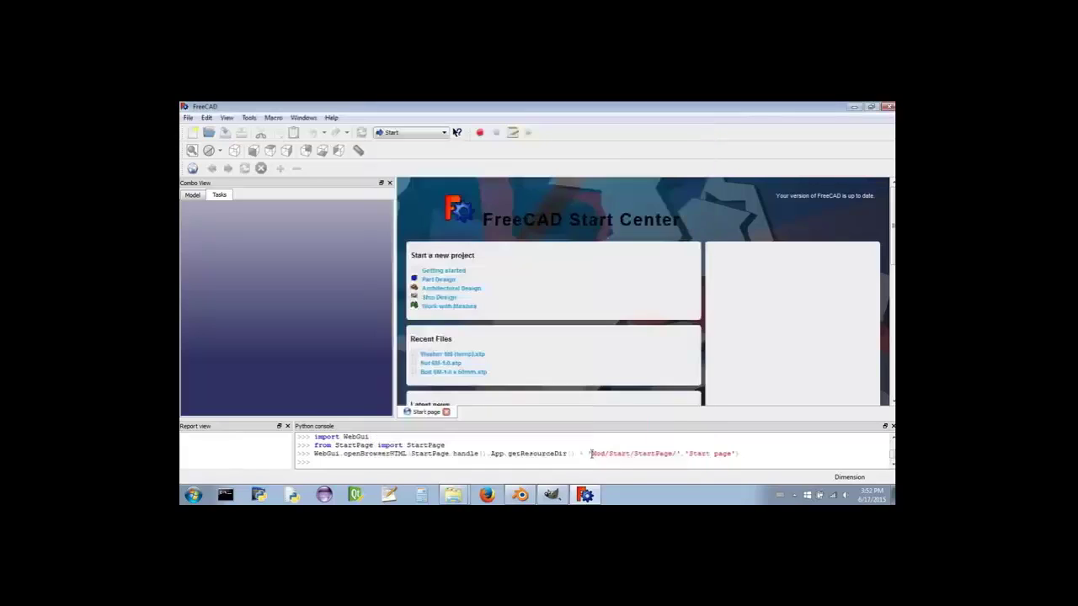
{"action": "left_click", "coordinate": [409, 133]}
{"action": "left_click", "coordinate": [392, 167]}
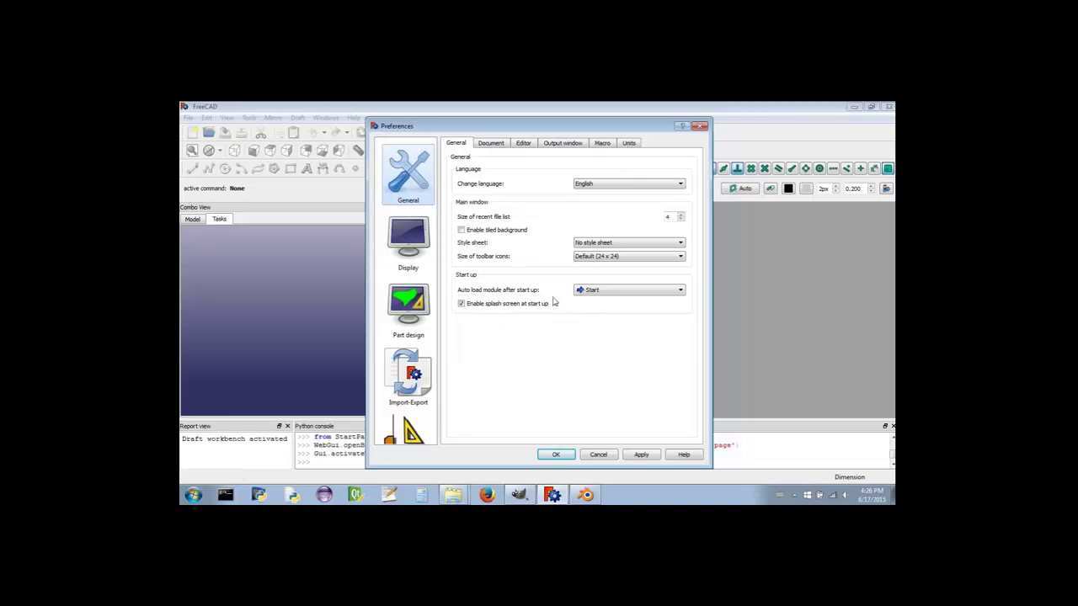
- Set Part Design as the workbench loaded at startup
{"action": "left_click", "coordinate": [601, 290]}
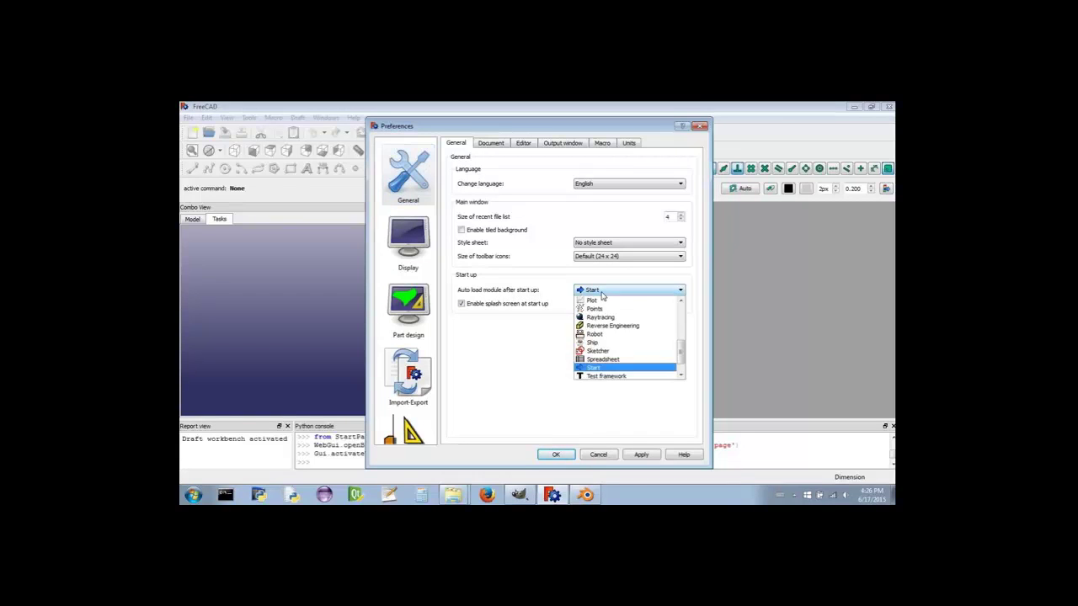
{"action": "left_click_drag", "start_coordinate": [679, 350], "coordinate": [679, 338]}
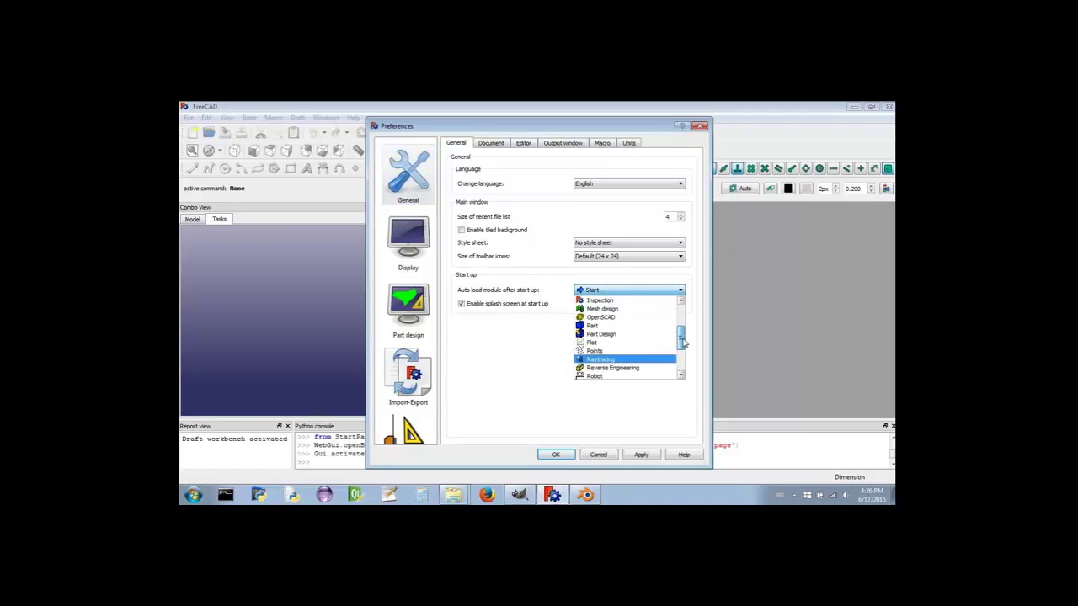
{"action": "left_click", "coordinate": [630, 335]}
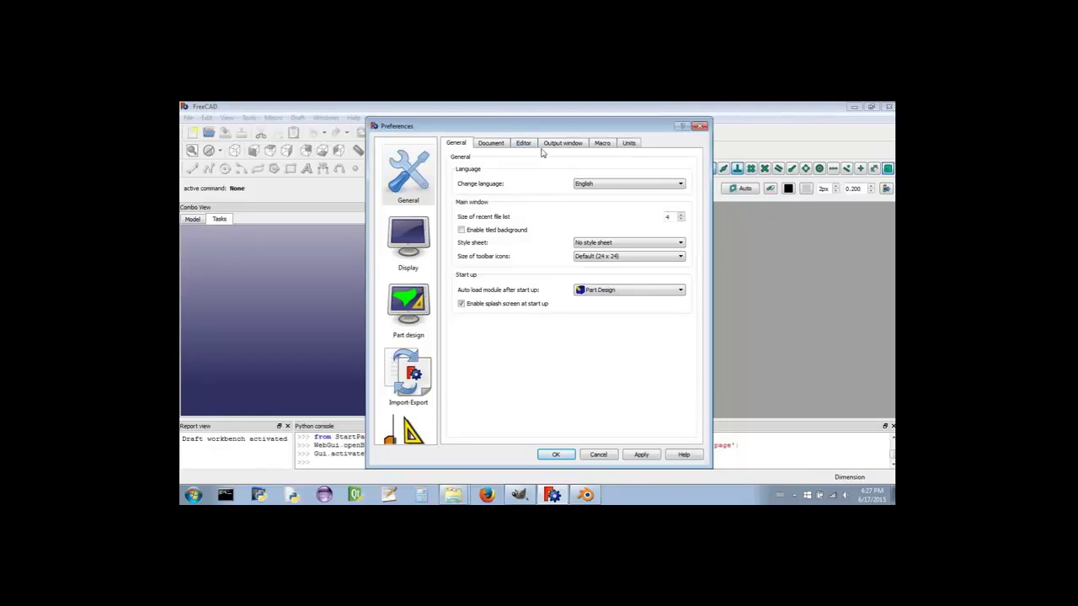
- Keep the unit system at Standard (mm/kg/s/degree)
{"action": "left_click", "coordinate": [630, 145]}
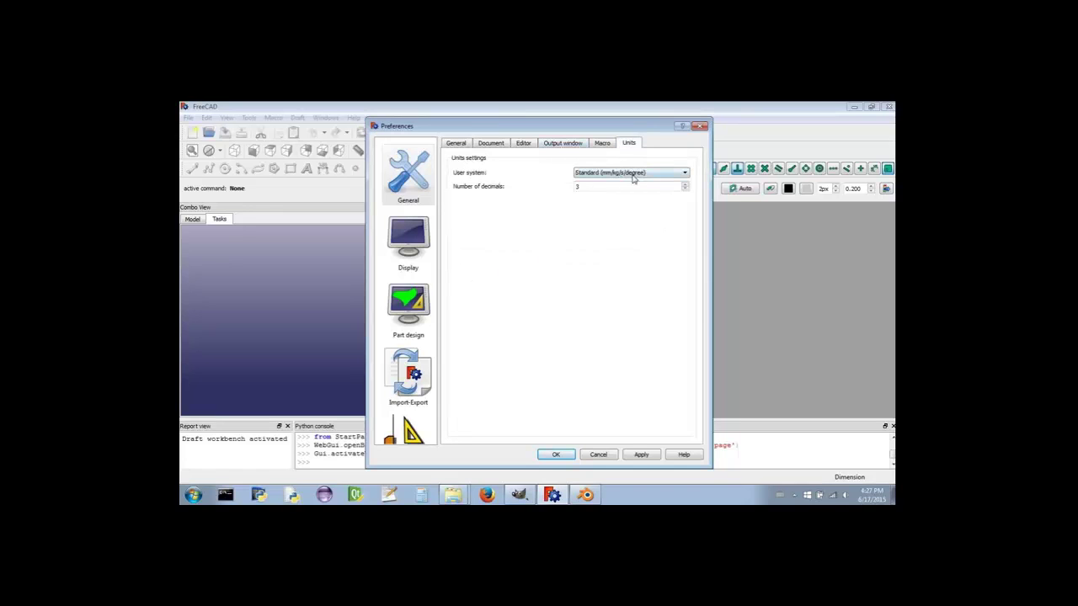
{"action": "left_click", "coordinate": [651, 176]}
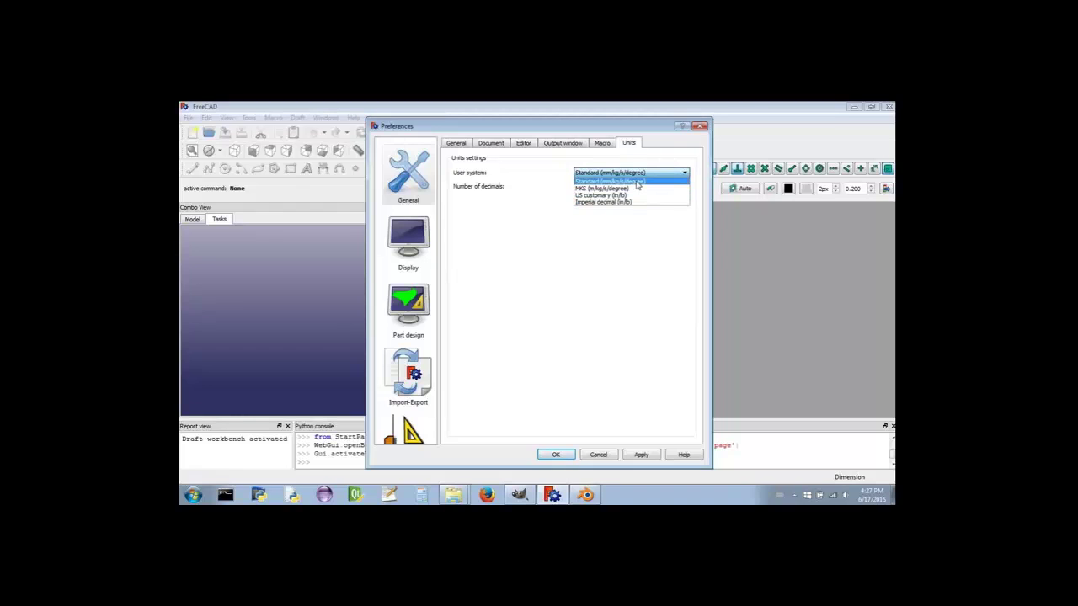
{"action": "left_click", "coordinate": [637, 184]}
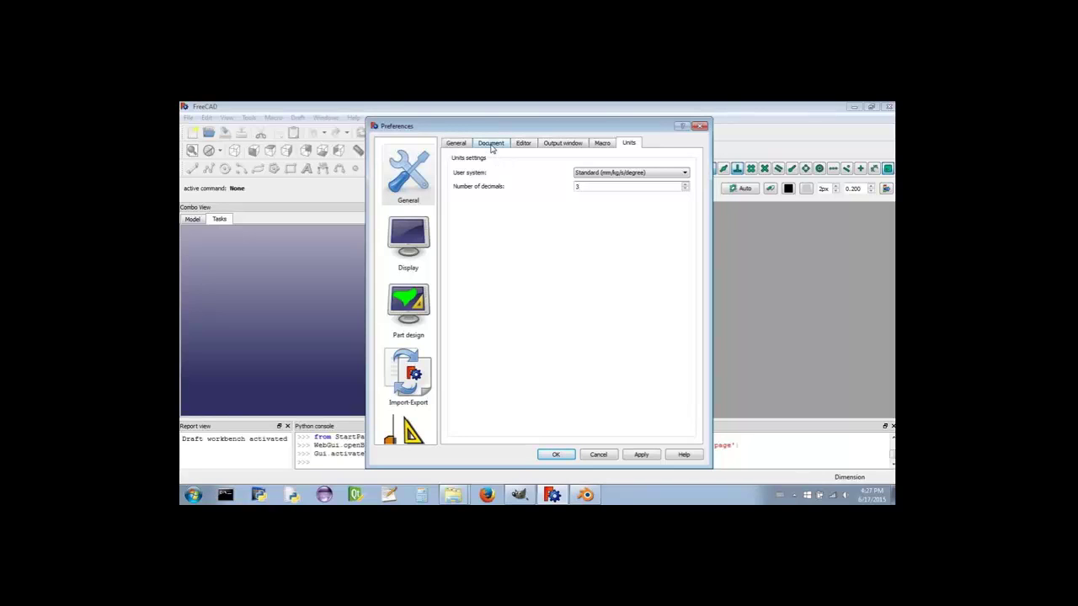
- Leave backup files on resave switched off in the Document settings and apply
{"action": "left_click", "coordinate": [491, 144]}
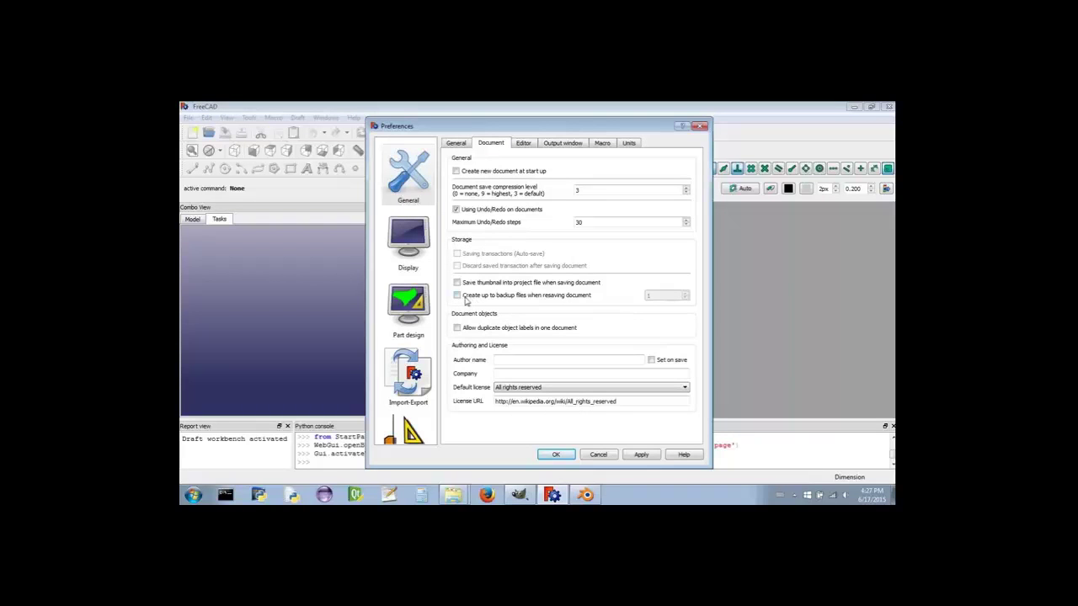
{"action": "left_click", "coordinate": [462, 298]}
{"action": "left_click", "coordinate": [457, 297]}
{"action": "left_click", "coordinate": [643, 457]}
- Confirm the 12px sketch font size in Display > Sketcher and apply it
{"action": "left_click", "coordinate": [410, 259]}
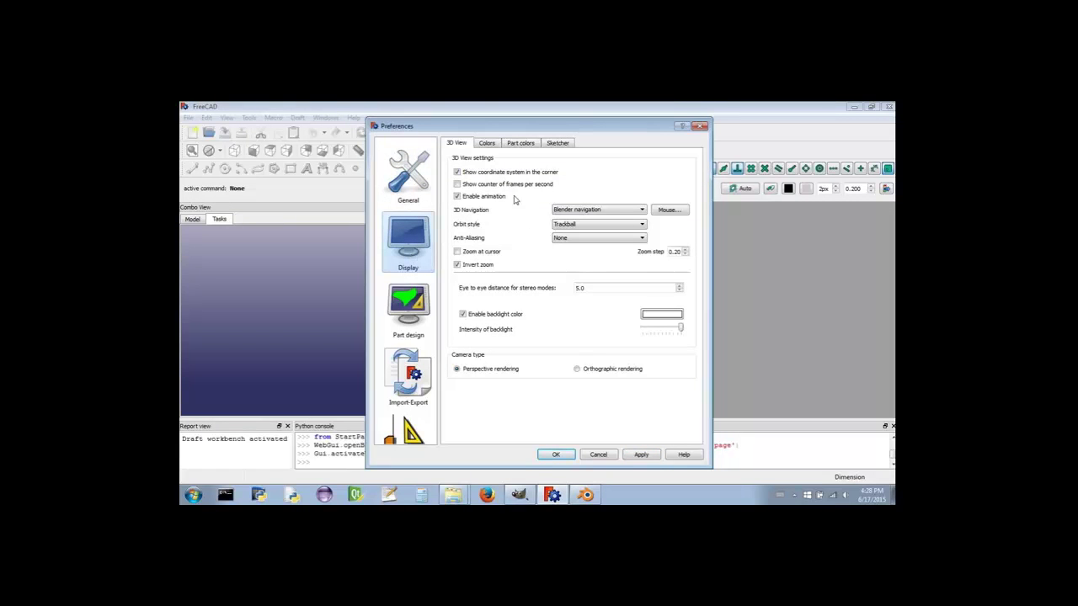
{"action": "left_click", "coordinate": [558, 145]}
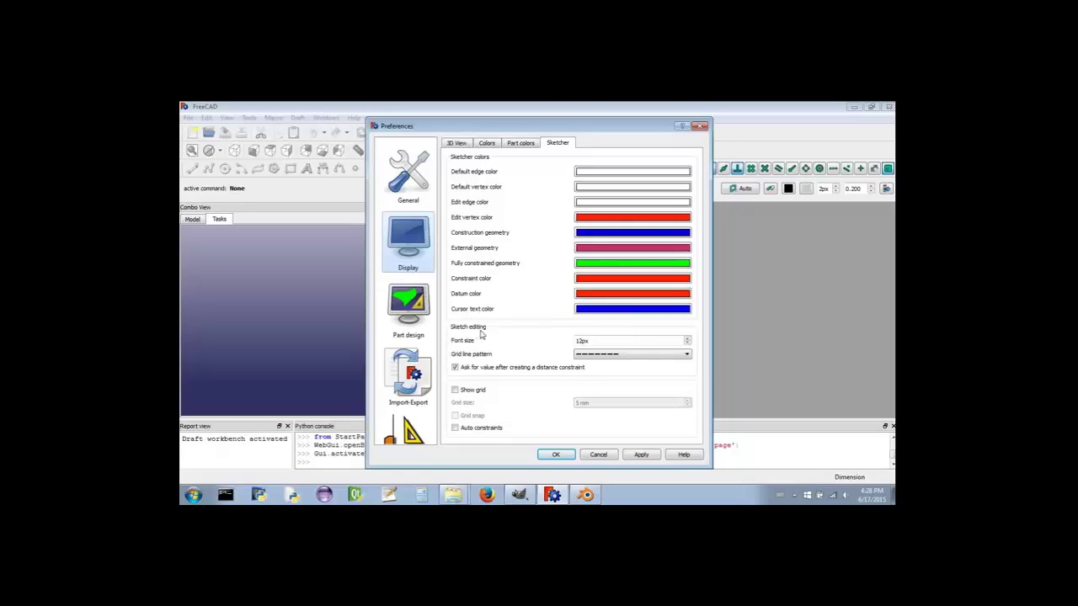
{"action": "left_click", "coordinate": [593, 341]}
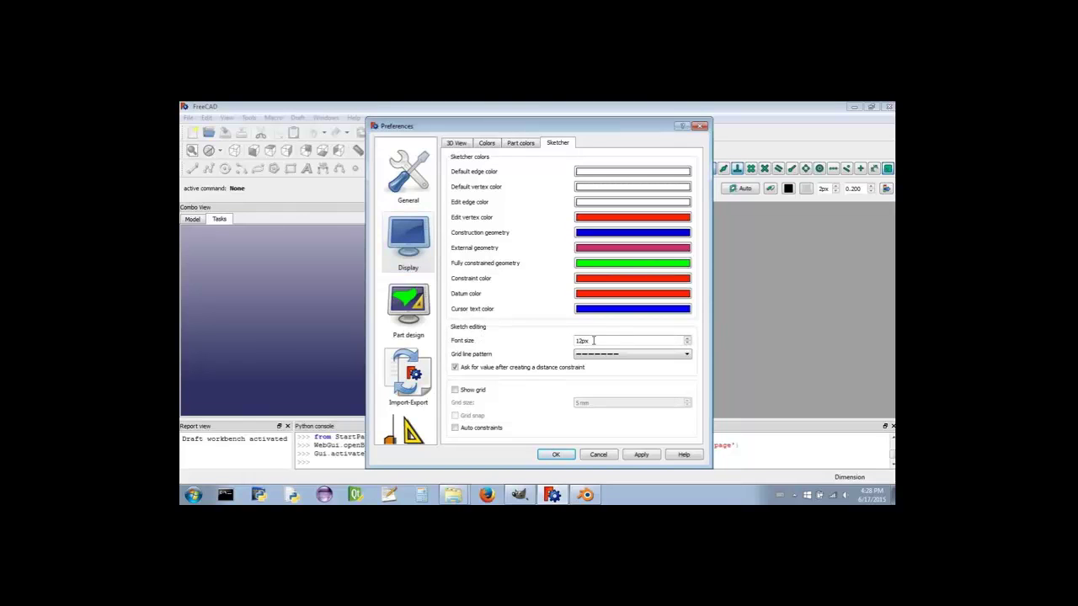
{"action": "left_click", "coordinate": [641, 455]}
- Apply the 0.0500 % tessellation deviation in Part design shape view settings
{"action": "left_click", "coordinate": [425, 314]}
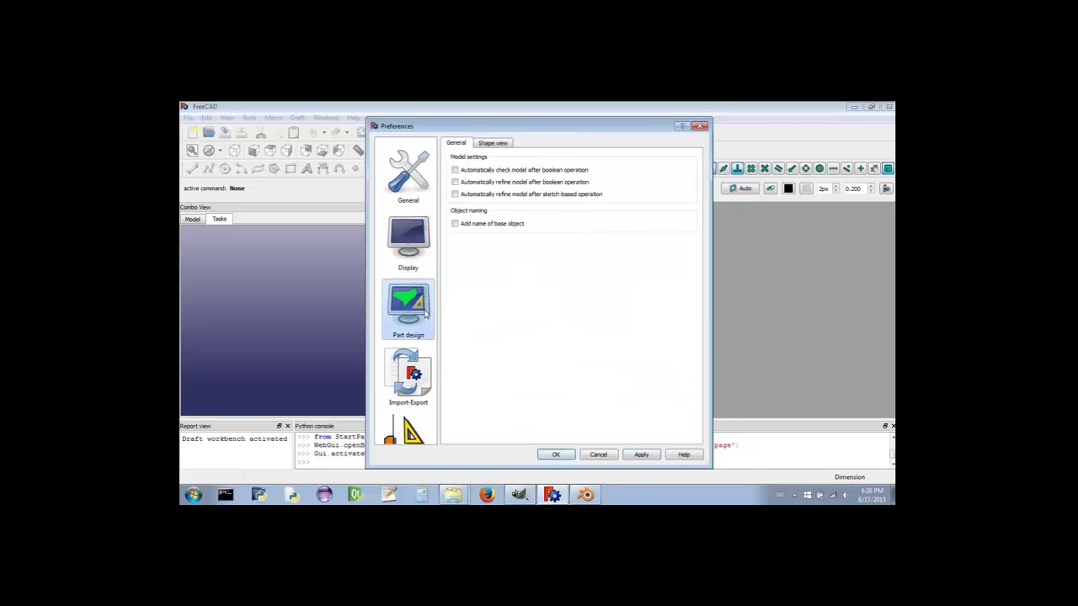
{"action": "left_click", "coordinate": [494, 147]}
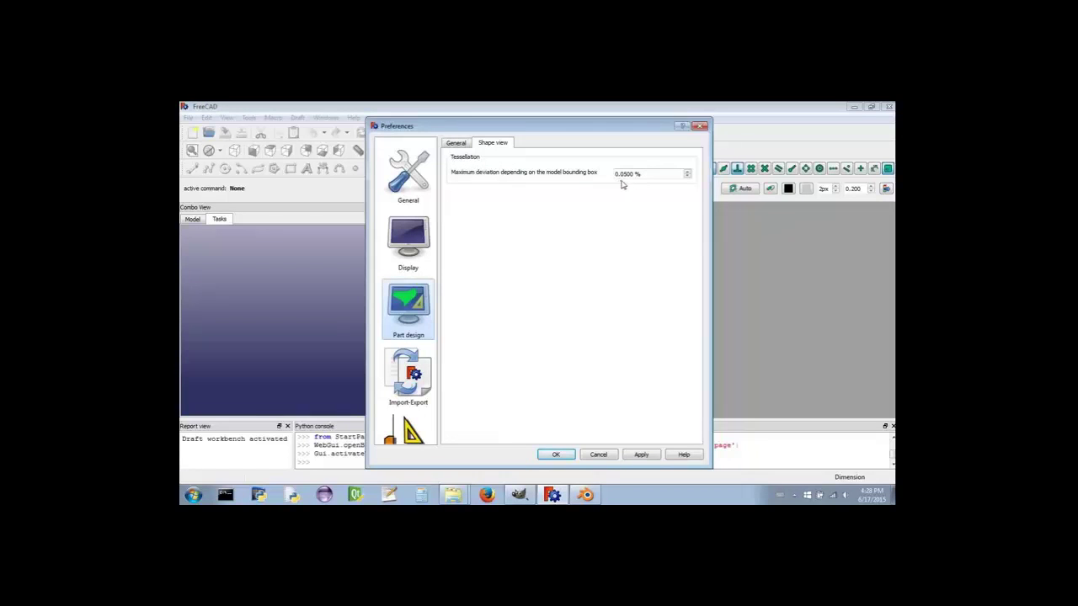
{"action": "left_click", "coordinate": [653, 174]}
{"action": "left_click", "coordinate": [645, 455]}
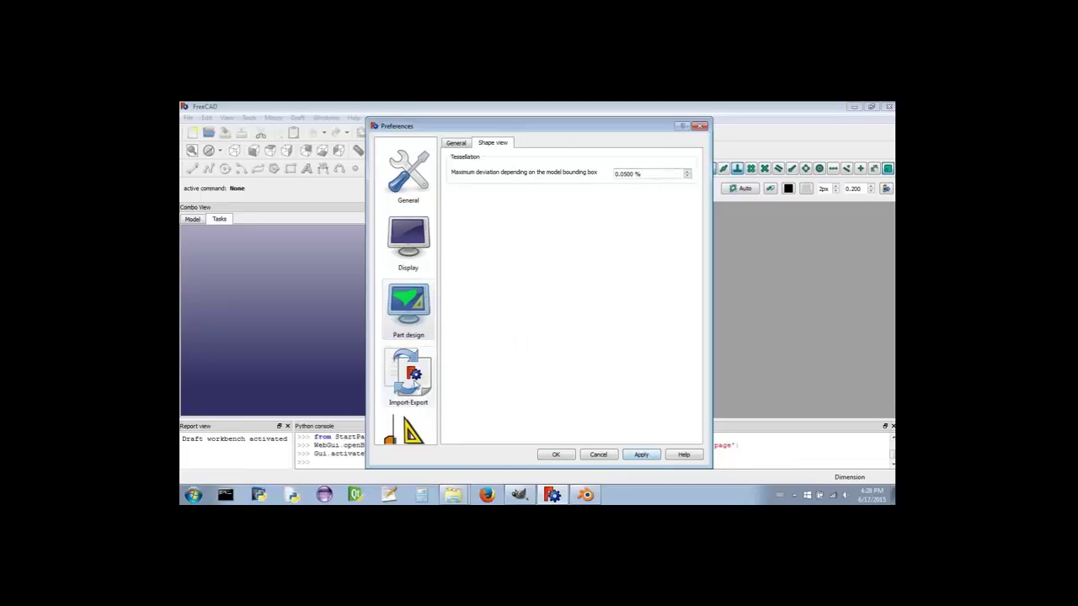
{"action": "left_click", "coordinate": [421, 384]}
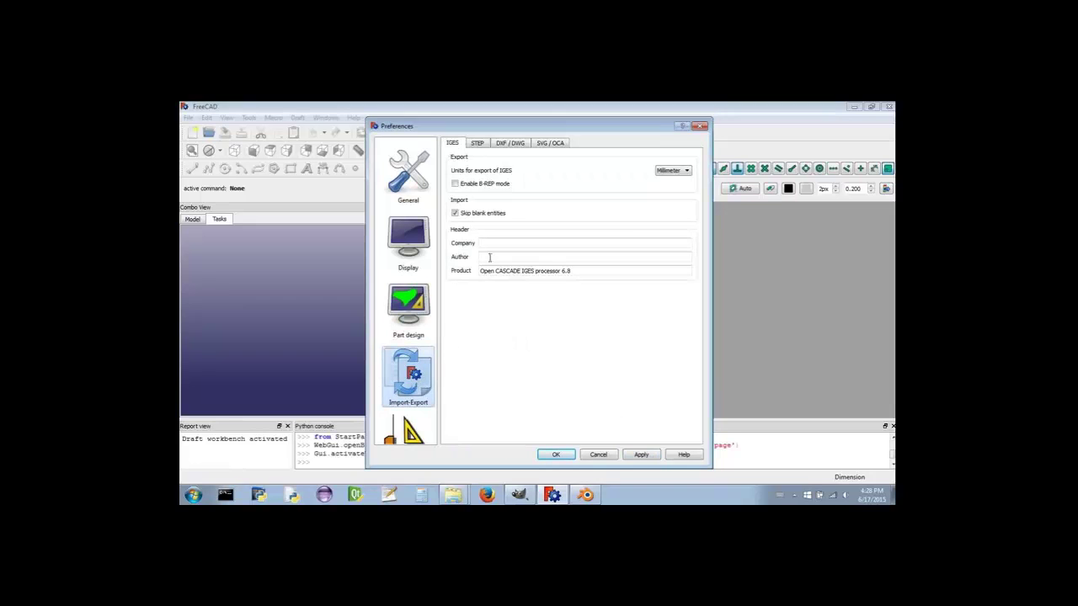
- Keep Millimeter as the export units for both IGES and STEP
{"action": "left_click", "coordinate": [671, 171]}
{"action": "left_click", "coordinate": [670, 171]}
{"action": "left_click", "coordinate": [476, 143]}
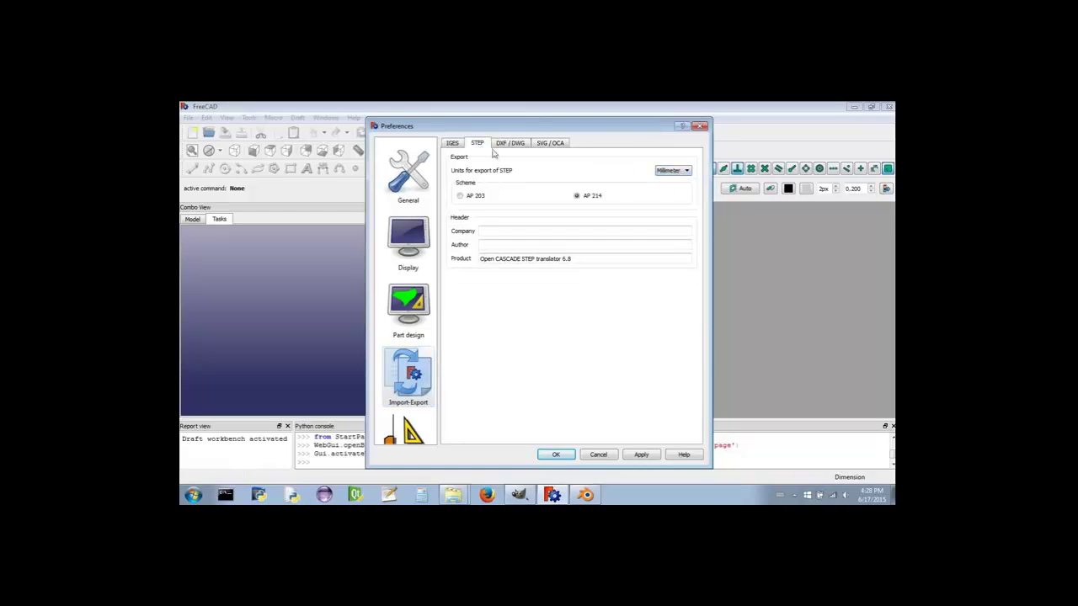
{"action": "left_click", "coordinate": [674, 171]}
{"action": "left_click", "coordinate": [687, 176]}
- Review the DXF/DWG and SVG/OCA options, return to STEP, and apply the import-export preferences
{"action": "left_click", "coordinate": [508, 144]}
{"action": "left_click", "coordinate": [560, 147]}
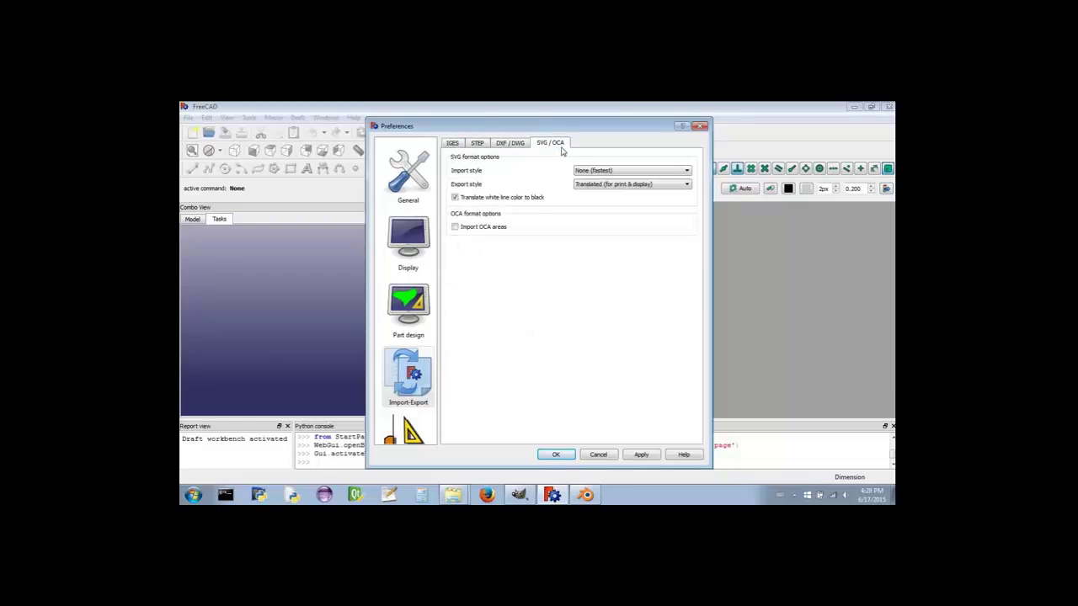
{"action": "left_click", "coordinate": [517, 145]}
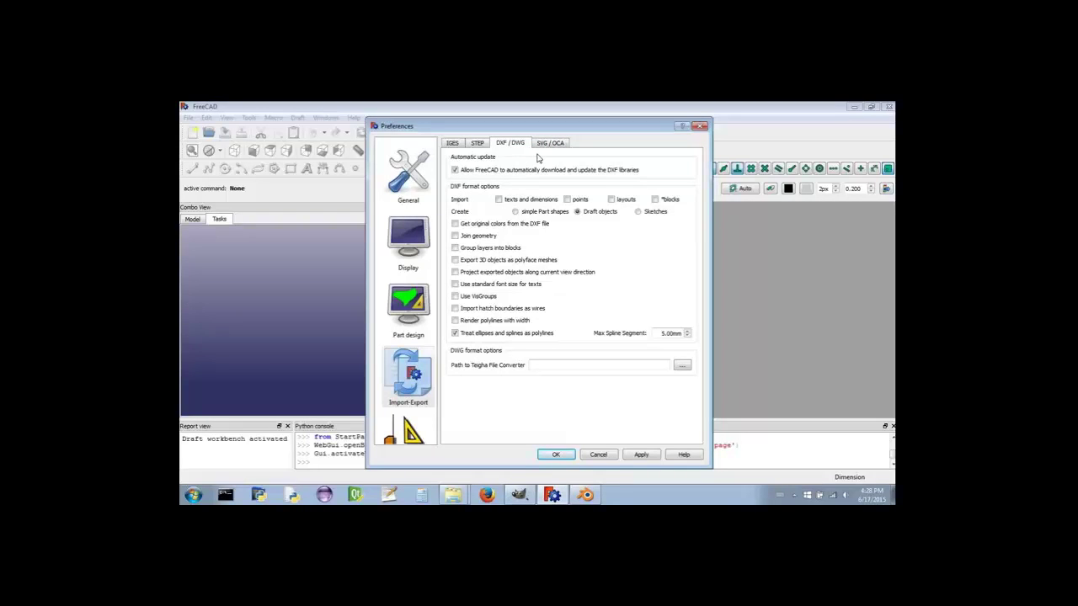
{"action": "left_click", "coordinate": [554, 145]}
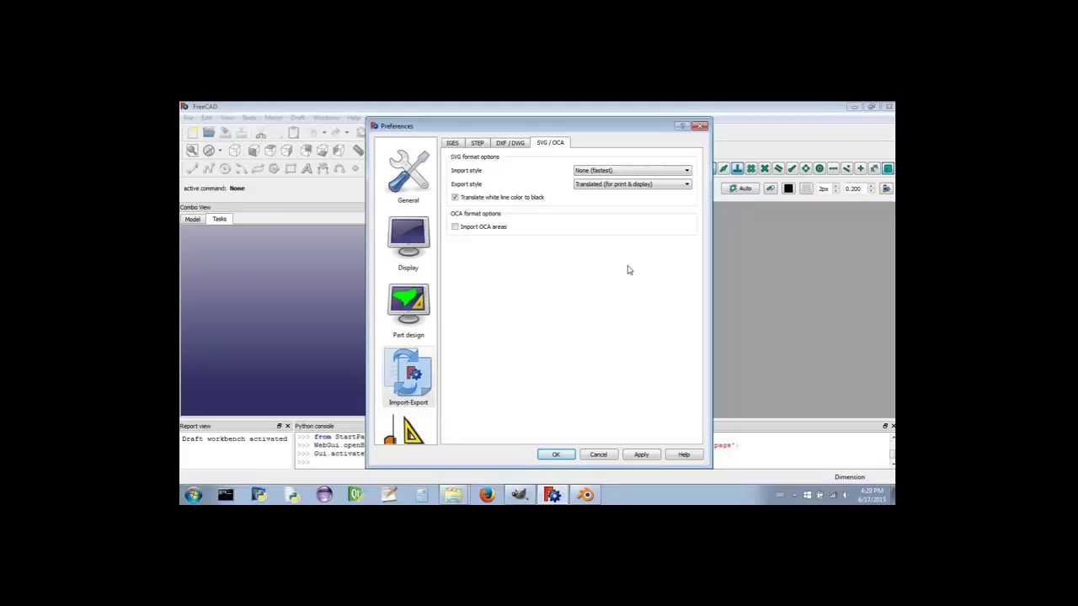
{"action": "left_click", "coordinate": [454, 144]}
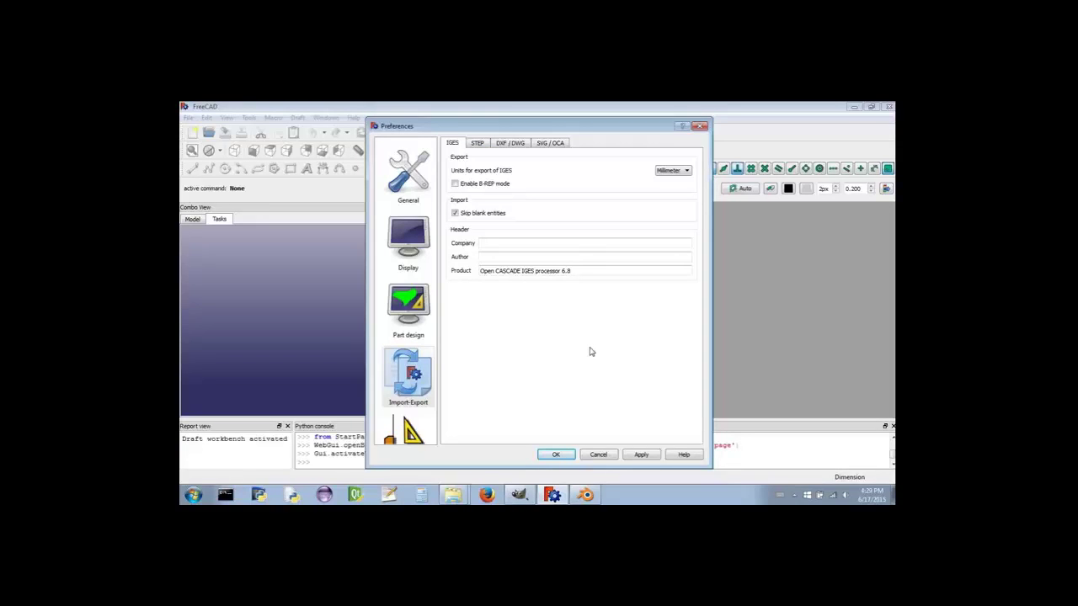
{"action": "left_click", "coordinate": [477, 144]}
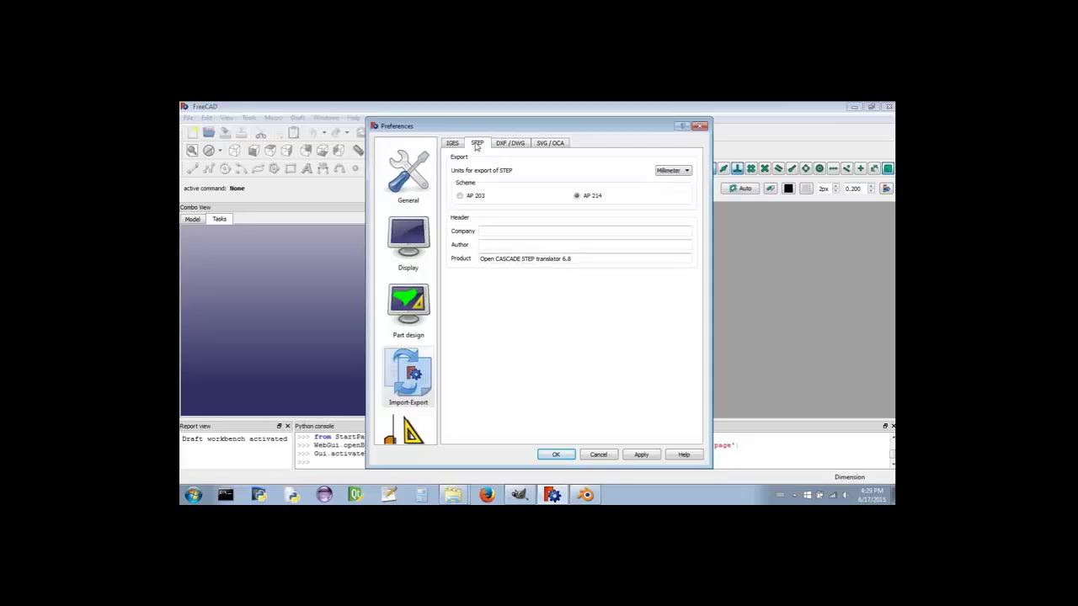
{"action": "left_click", "coordinate": [641, 455]}
{"action": "scroll", "coordinate": [428, 425], "scroll_direction": "down", "scroll_amount": 1}
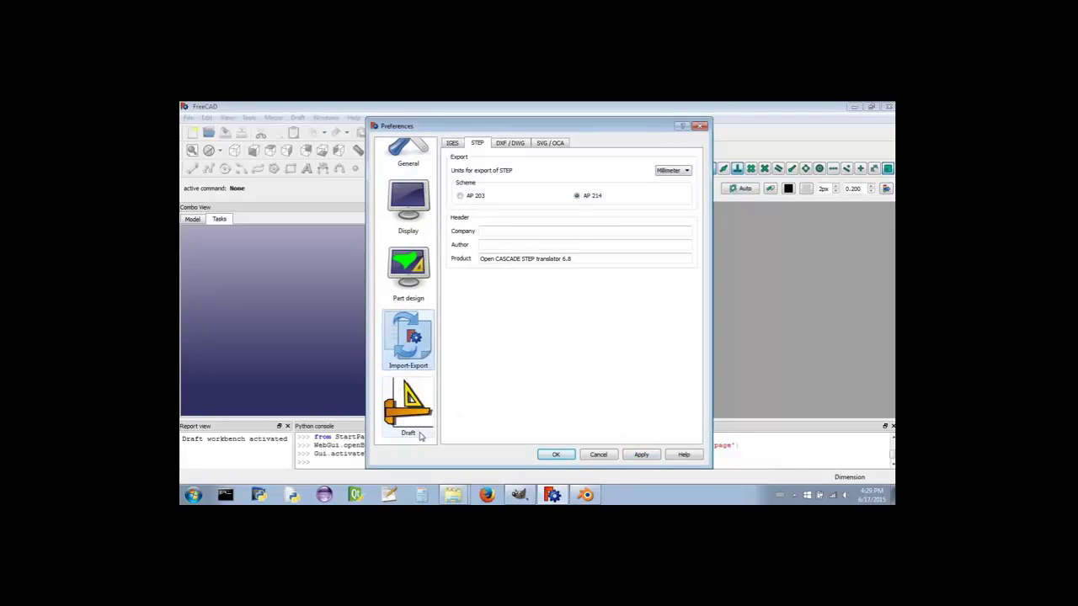
- Leave Draft's Use grid and Always show the grid unticked, then save with OK
{"action": "left_click", "coordinate": [419, 422]}
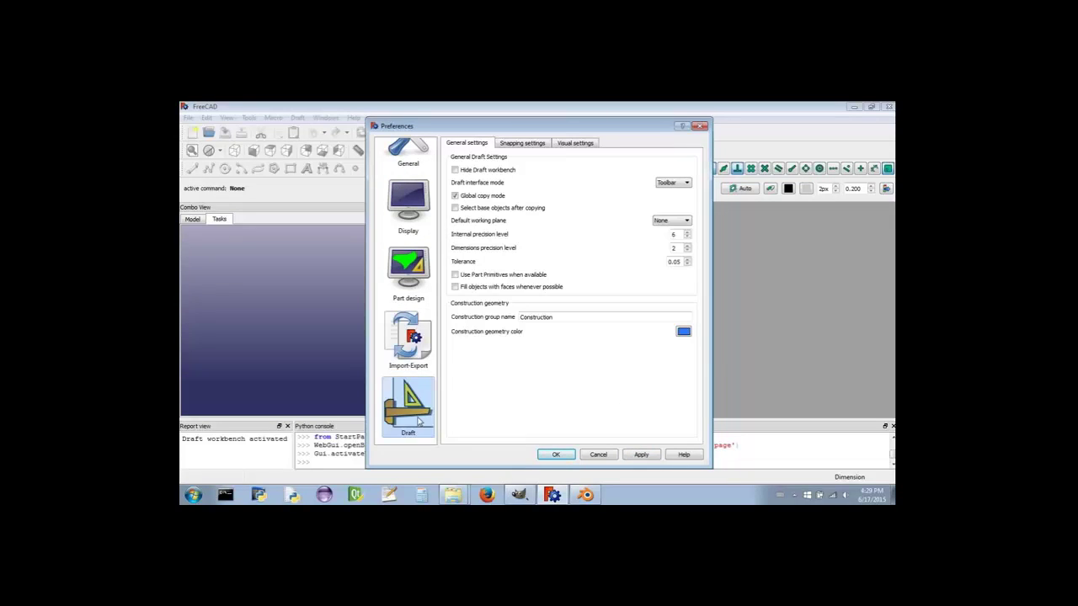
{"action": "left_click", "coordinate": [524, 145]}
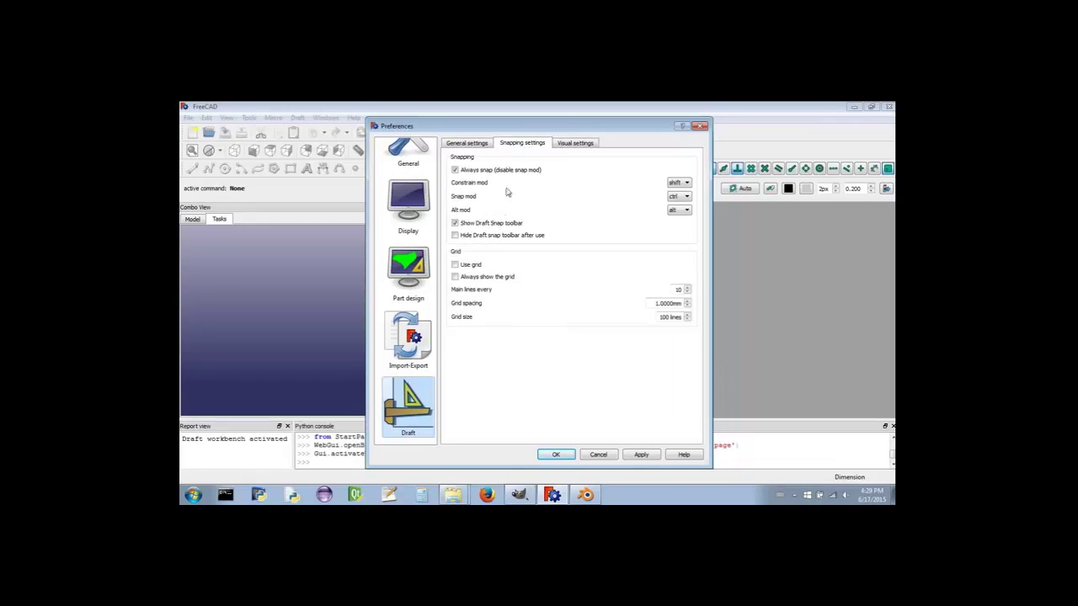
{"action": "left_click", "coordinate": [455, 265]}
{"action": "left_click", "coordinate": [455, 277]}
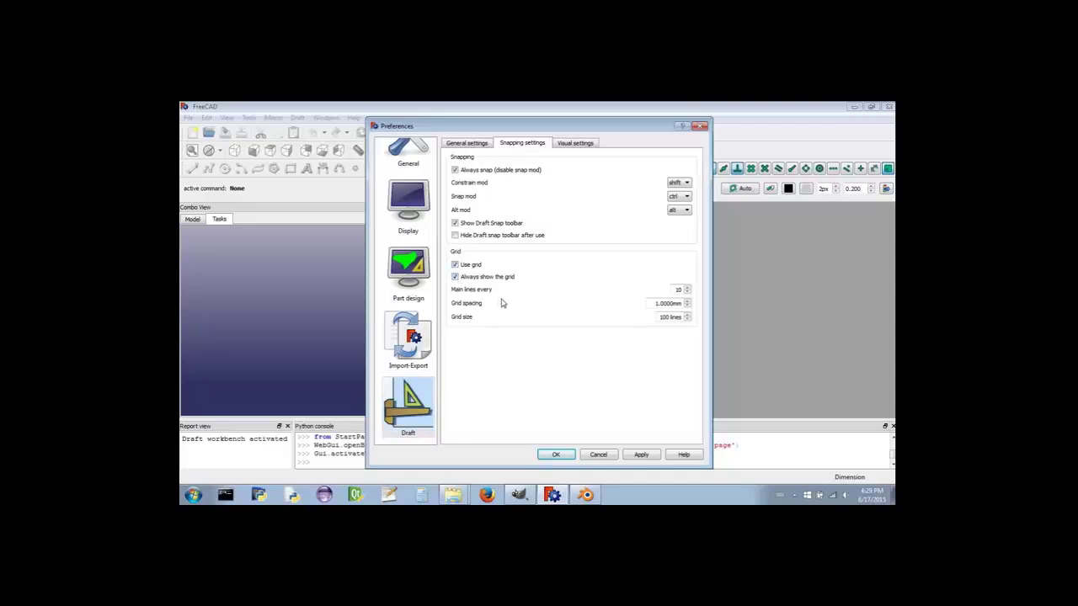
{"action": "left_click", "coordinate": [455, 264]}
{"action": "left_click", "coordinate": [455, 277]}
{"action": "left_click", "coordinate": [555, 456]}
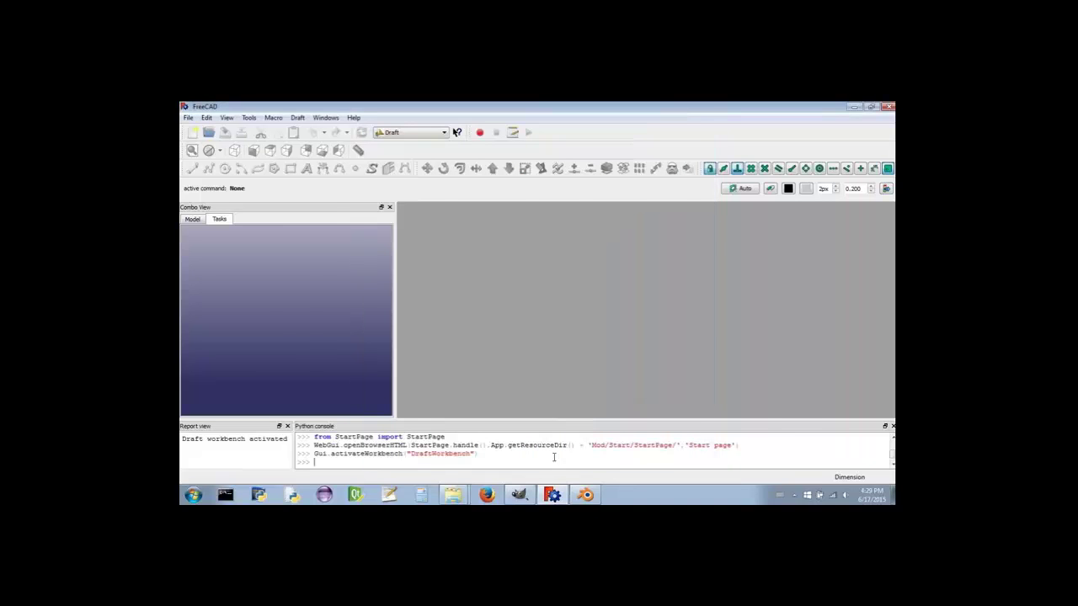